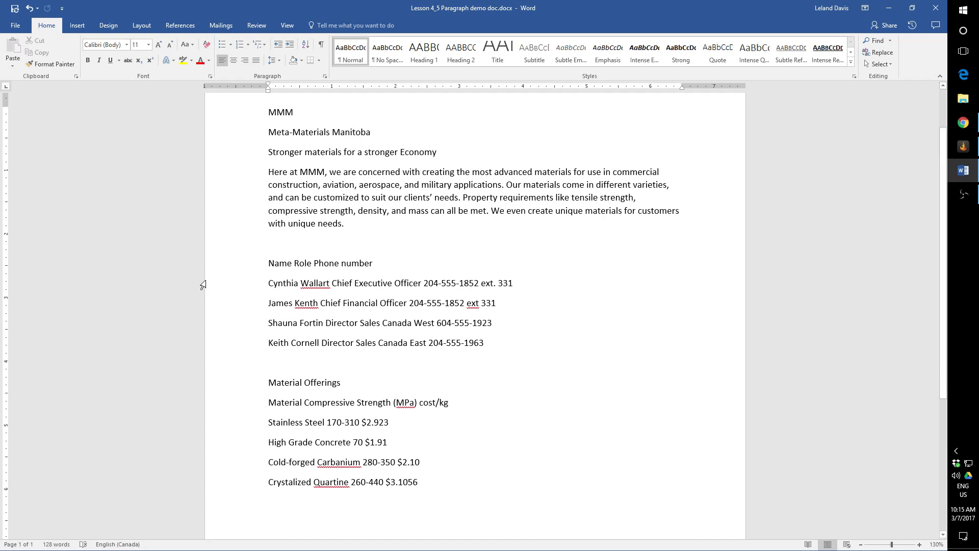
Apply the Office theme to the whole document.
{"action": "scroll", "coordinate": [203, 284], "scroll_direction": "up", "scroll_amount": 1}
{"action": "scroll", "coordinate": [203, 284], "scroll_direction": "up", "scroll_amount": 1}
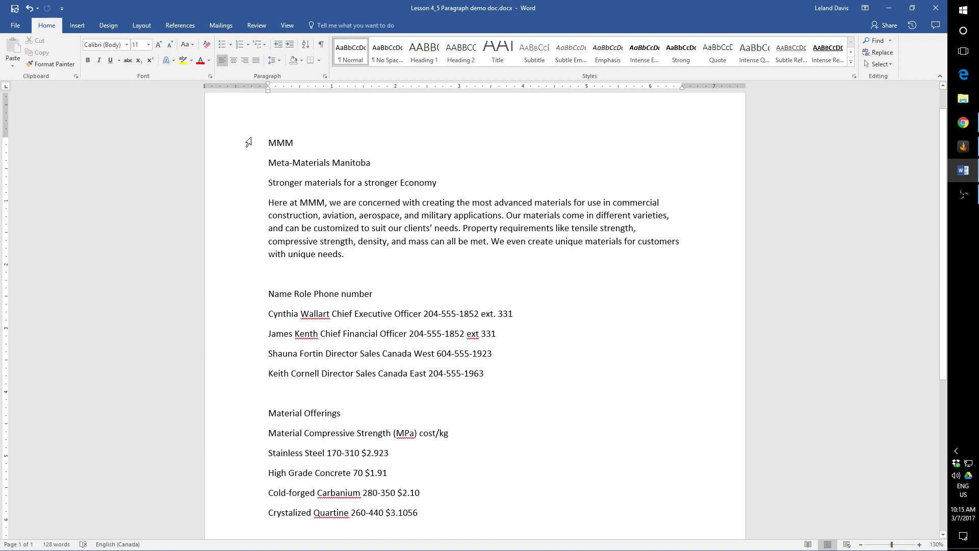
{"action": "scroll", "coordinate": [249, 143], "scroll_direction": "up", "scroll_amount": 1}
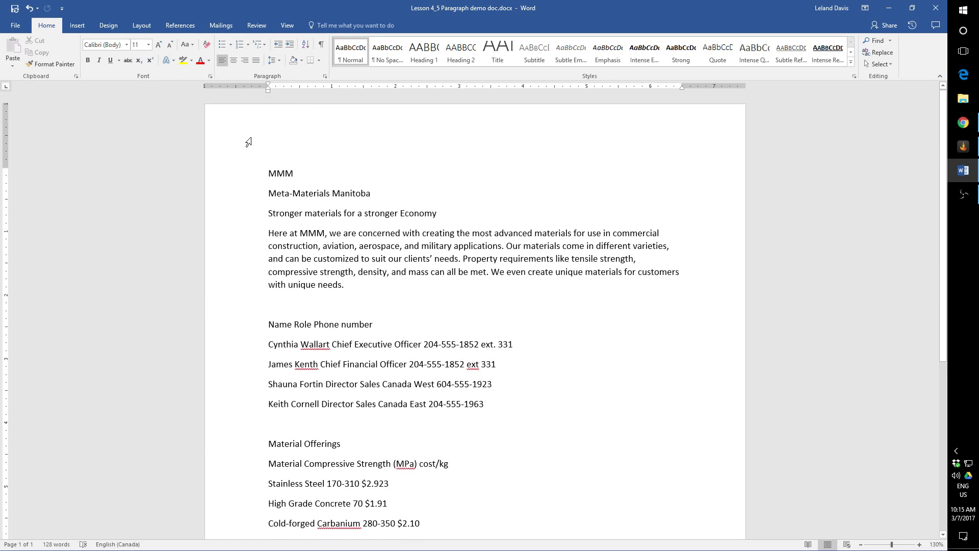
{"action": "scroll", "coordinate": [248, 143], "scroll_direction": "down", "scroll_amount": 2}
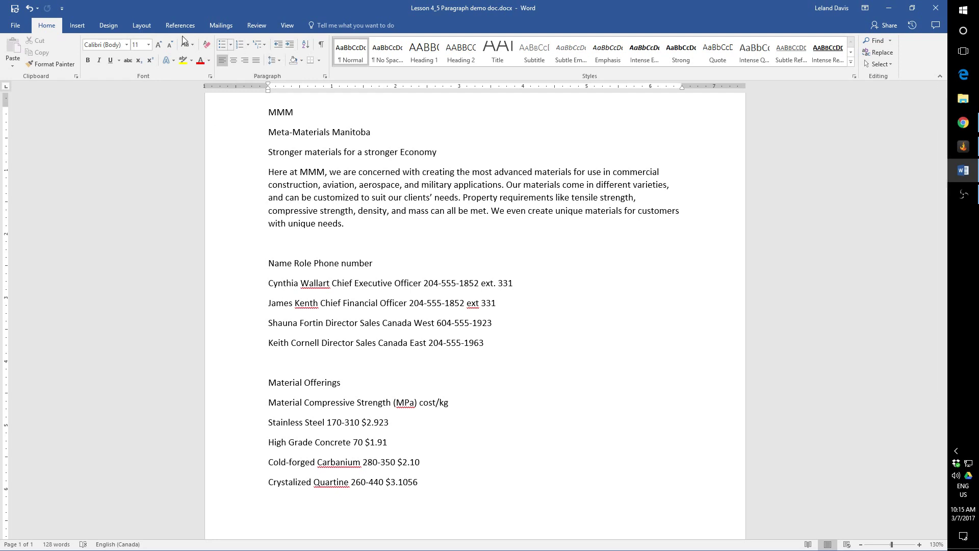
{"action": "left_click", "coordinate": [103, 28]}
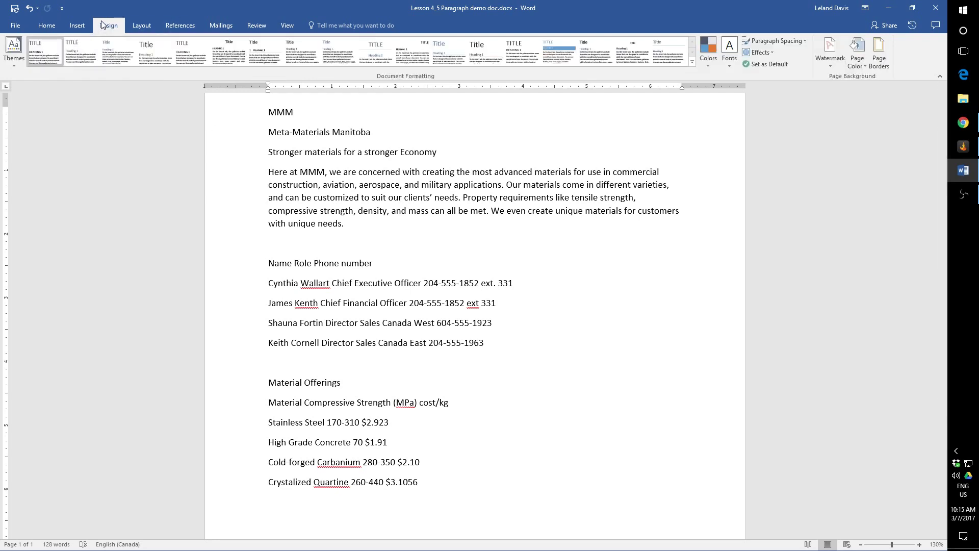
{"action": "left_click", "coordinate": [11, 48]}
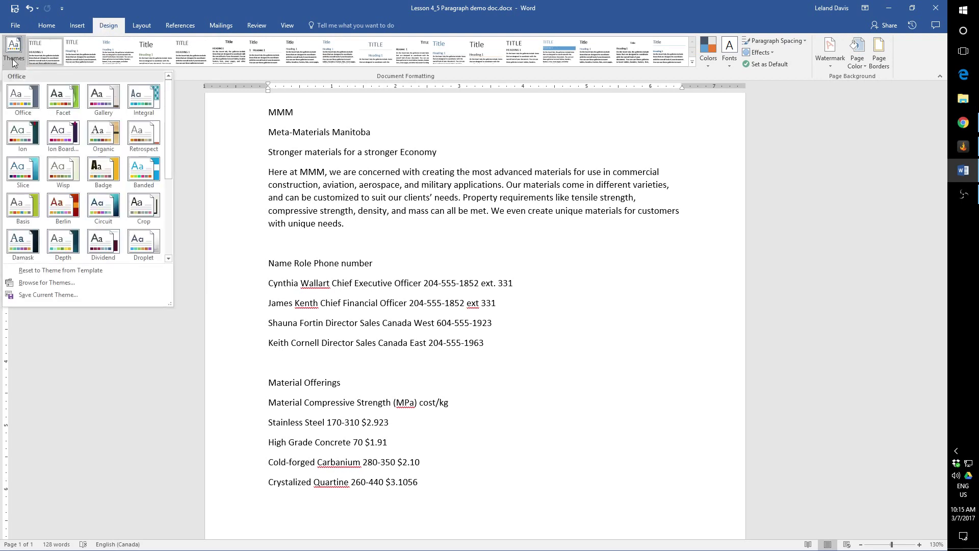
{"action": "left_click", "coordinate": [21, 107]}
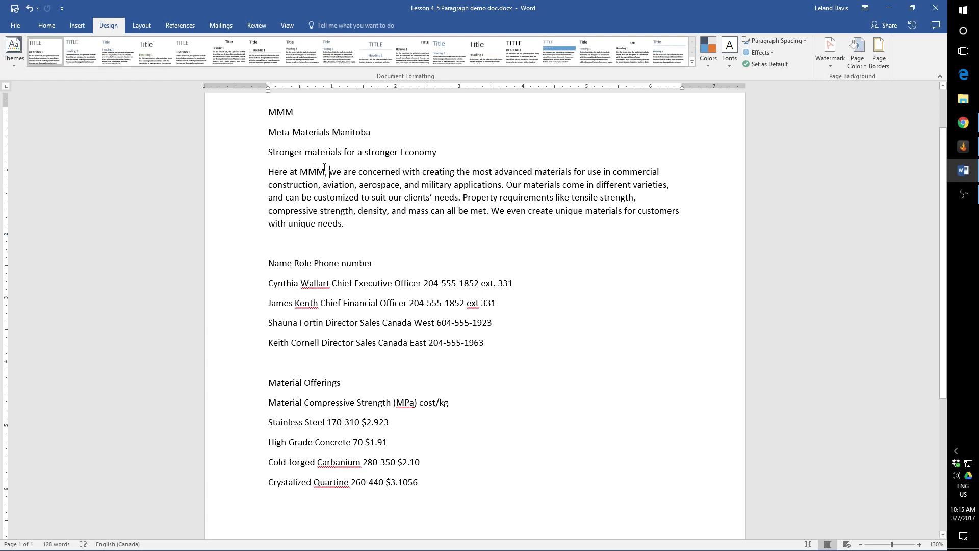
{"action": "key", "text": "ctrl+a"}
{"action": "left_click", "coordinate": [13, 49]}
{"action": "left_click", "coordinate": [15, 98]}
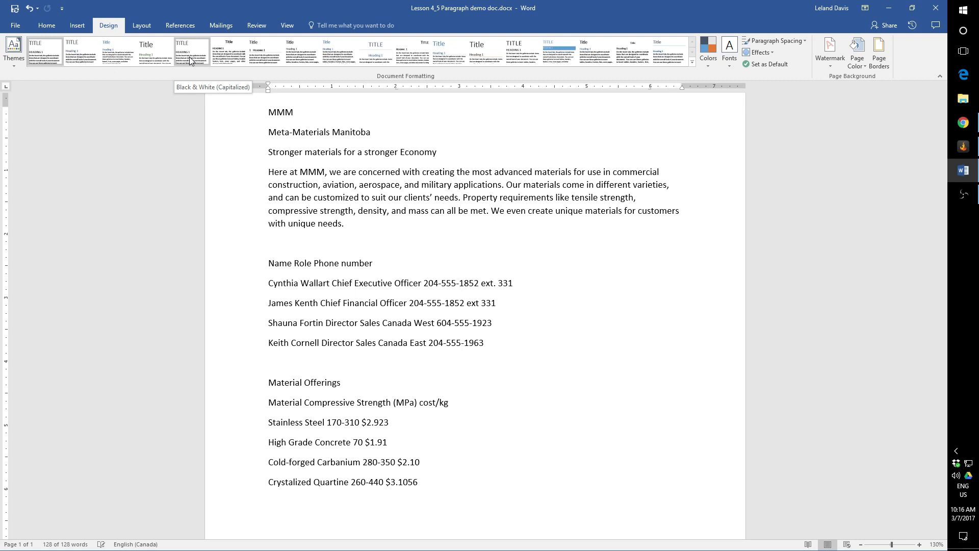
{"action": "key", "text": "ctrl+a"}
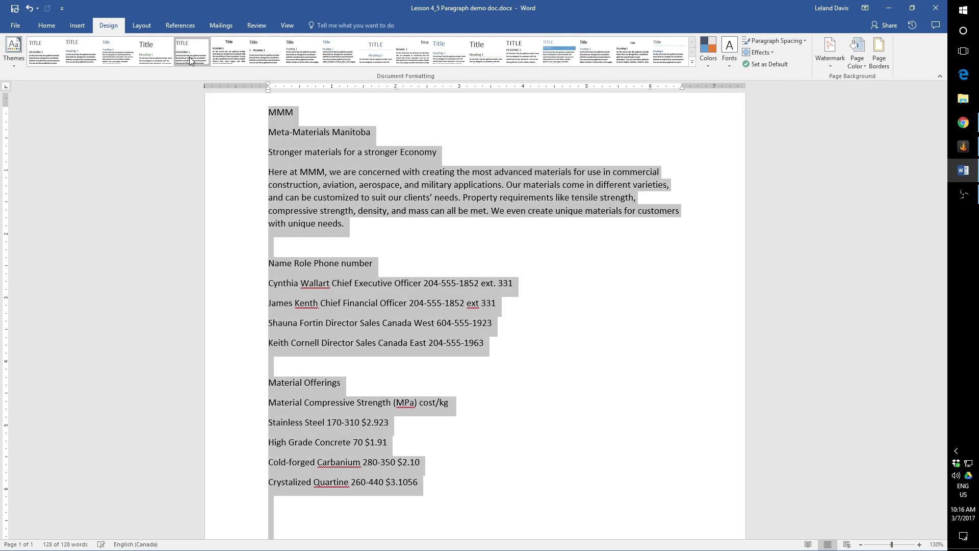
Apply the Title style to the MMM line and right-align it.
{"action": "left_click", "coordinate": [46, 25]}
{"action": "left_click", "coordinate": [288, 112]}
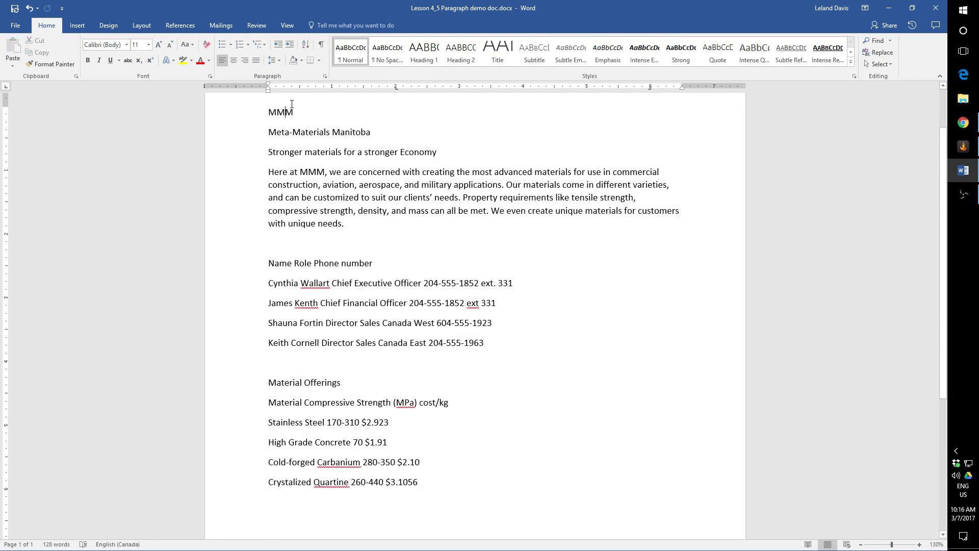
{"action": "left_click", "coordinate": [502, 60]}
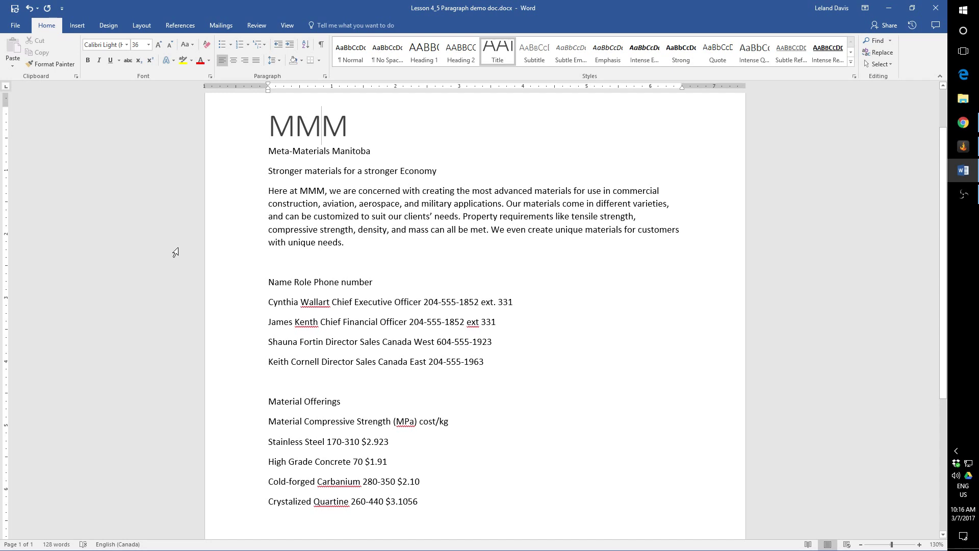
{"action": "left_click", "coordinate": [243, 62]}
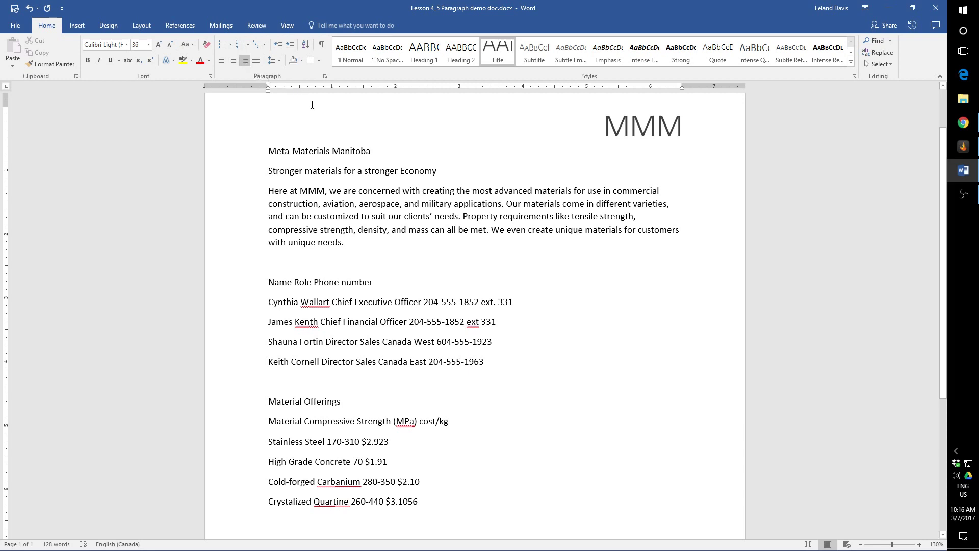
Apply the Book Title style to the Meta-Materials Manitoba line and centre it.
{"action": "left_click", "coordinate": [360, 152]}
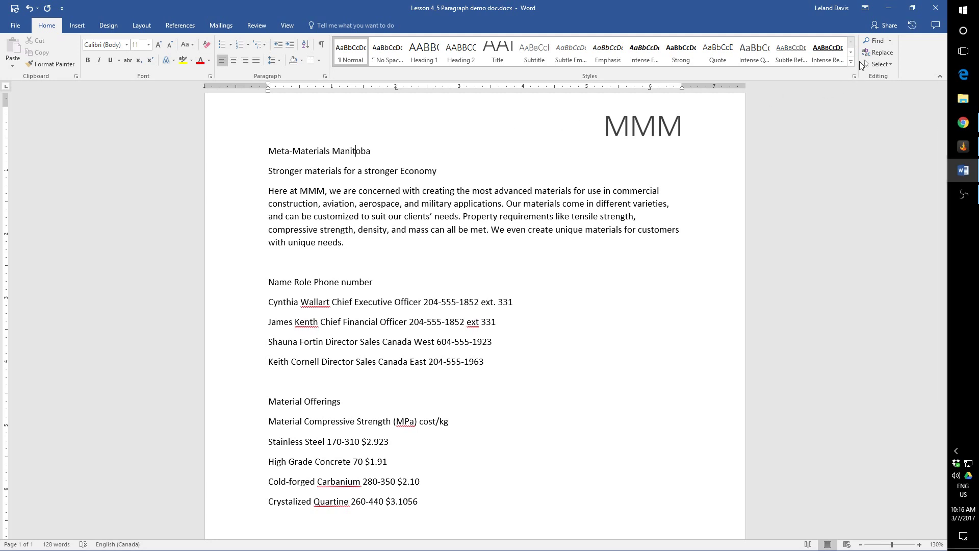
{"action": "left_click", "coordinate": [851, 52]}
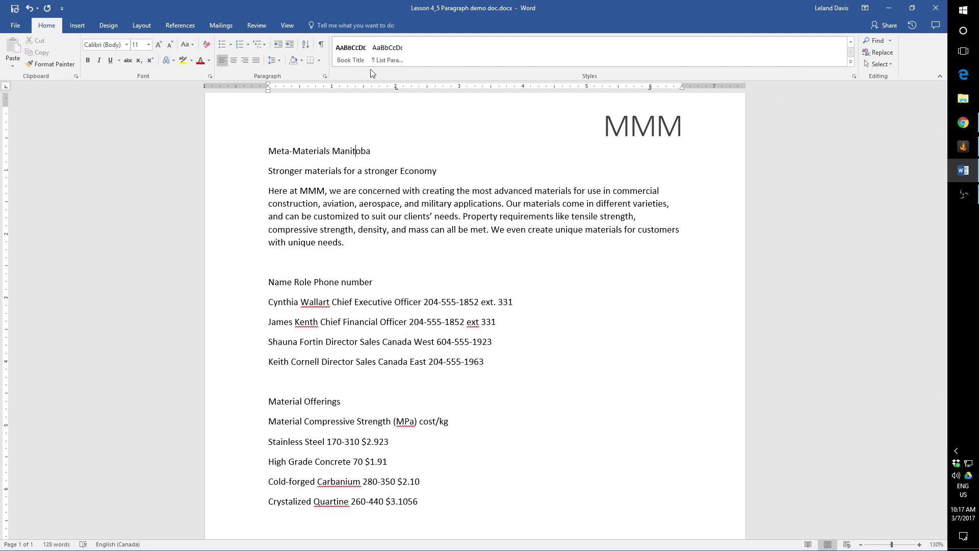
{"action": "left_click", "coordinate": [851, 42]}
{"action": "left_click", "coordinate": [851, 53]}
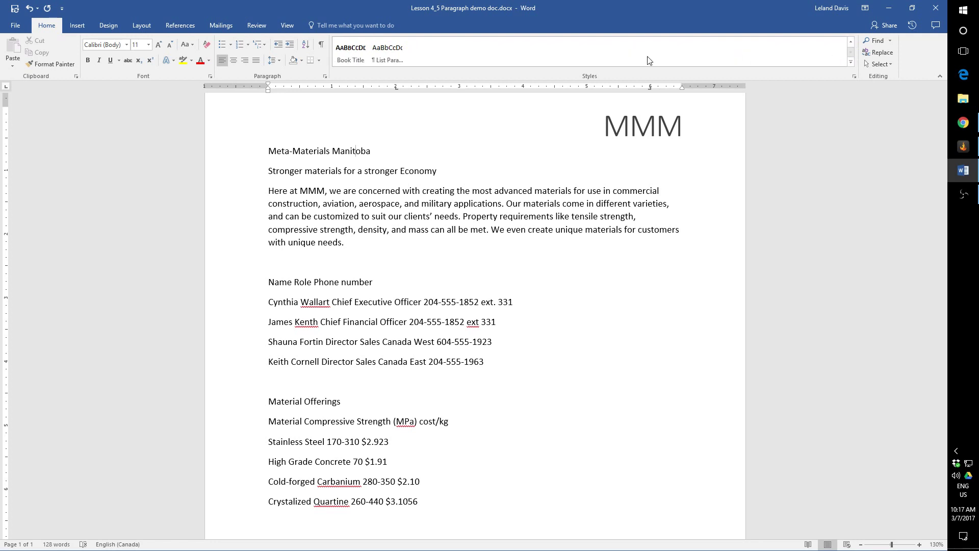
{"action": "left_click", "coordinate": [245, 153]}
{"action": "left_click", "coordinate": [350, 53]}
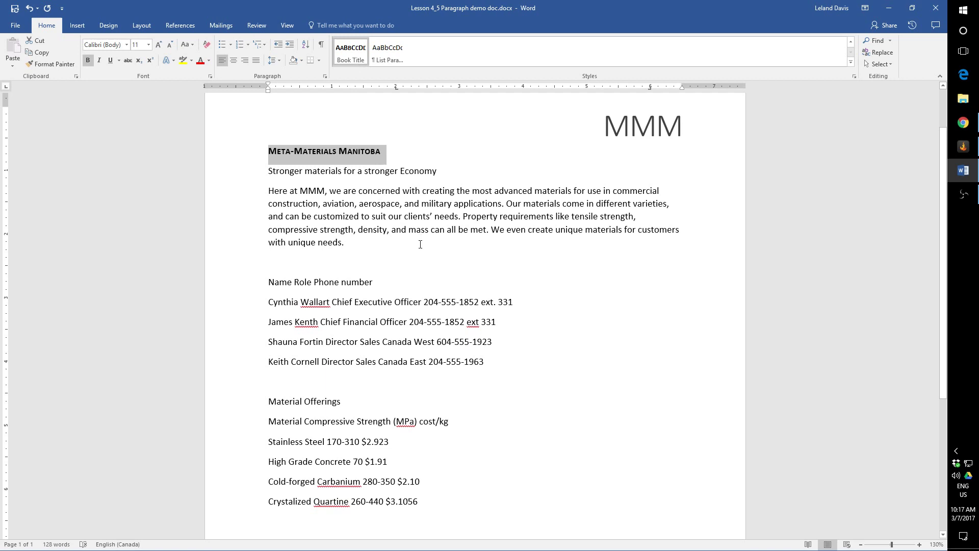
{"action": "left_click", "coordinate": [404, 158]}
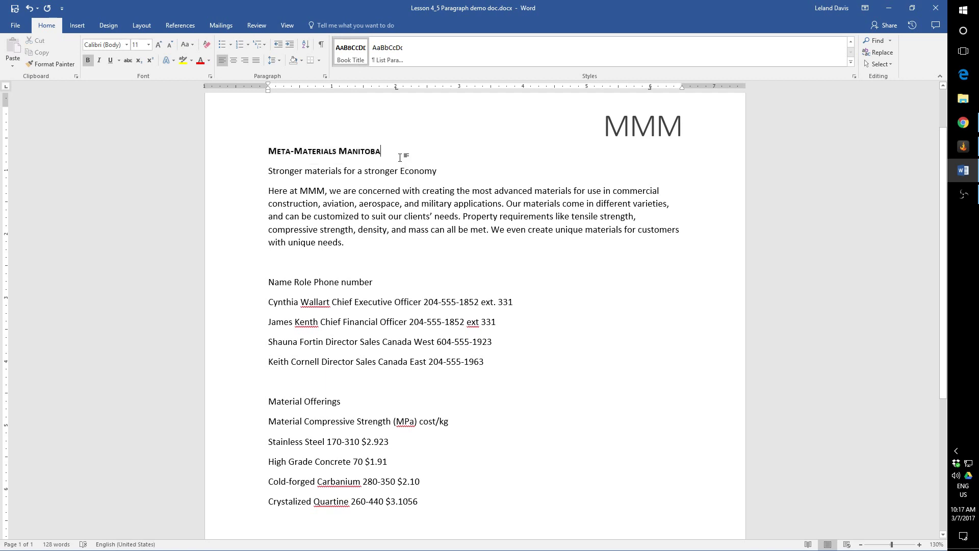
{"action": "scroll", "coordinate": [619, 183], "scroll_direction": "up", "scroll_amount": 1}
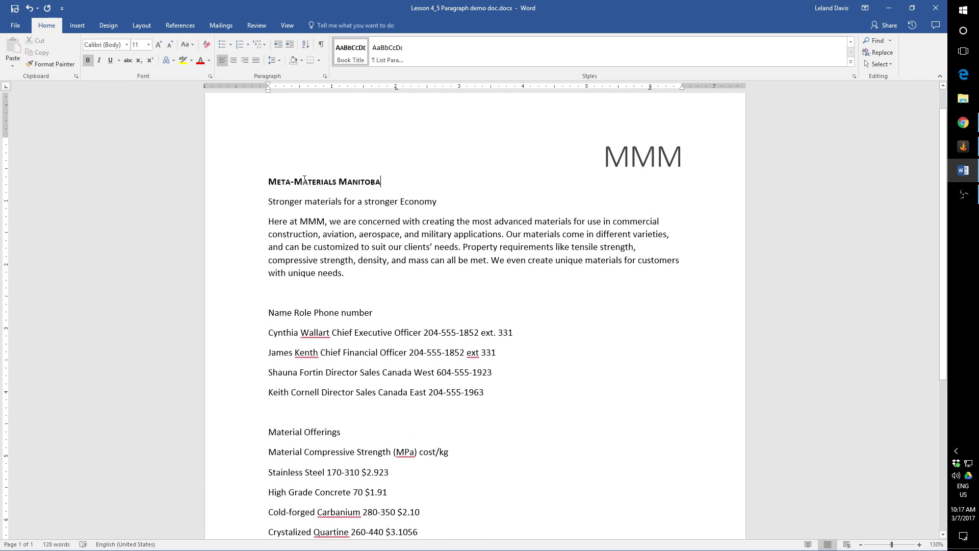
{"action": "left_click", "coordinate": [233, 61]}
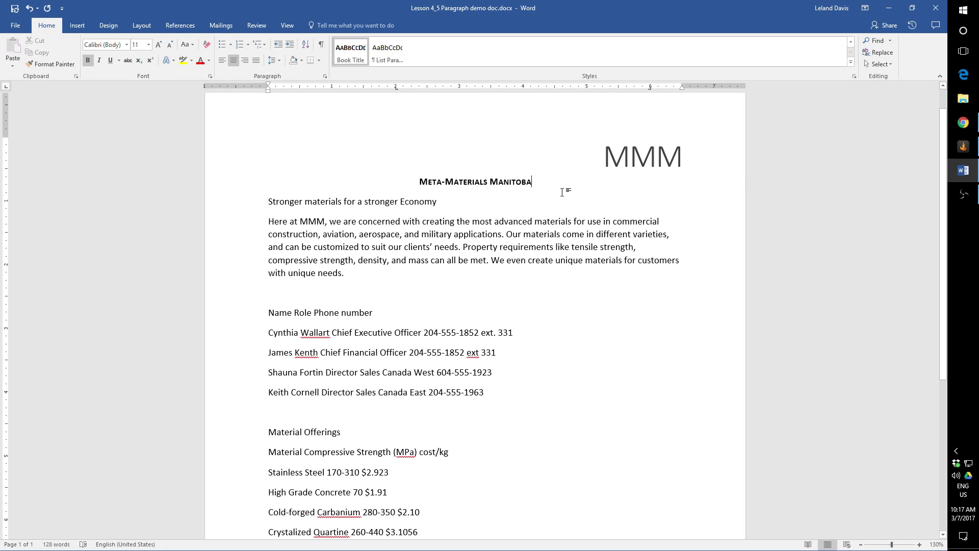
{"action": "left_click", "coordinate": [569, 232]}
{"action": "left_click", "coordinate": [650, 157]}
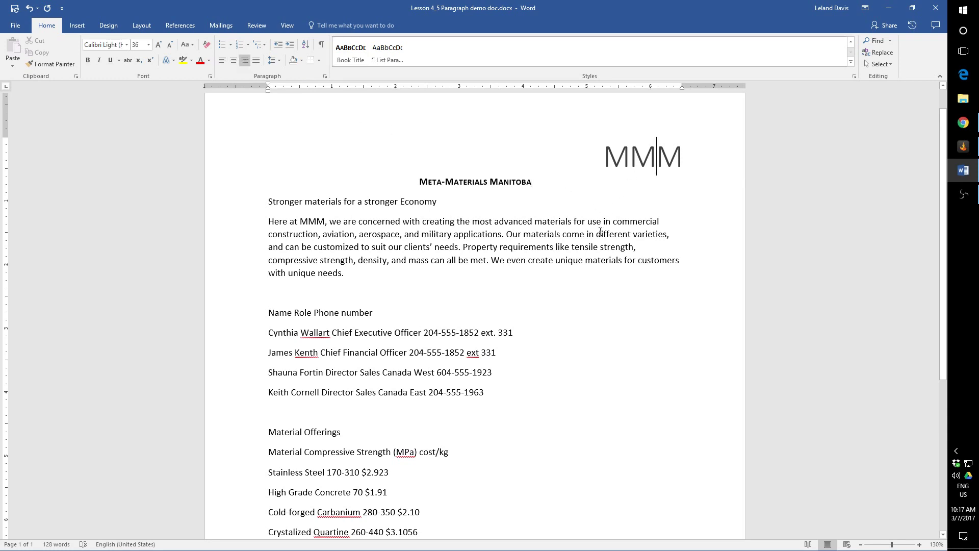
{"action": "left_click", "coordinate": [596, 234]}
{"action": "left_click", "coordinate": [504, 182]}
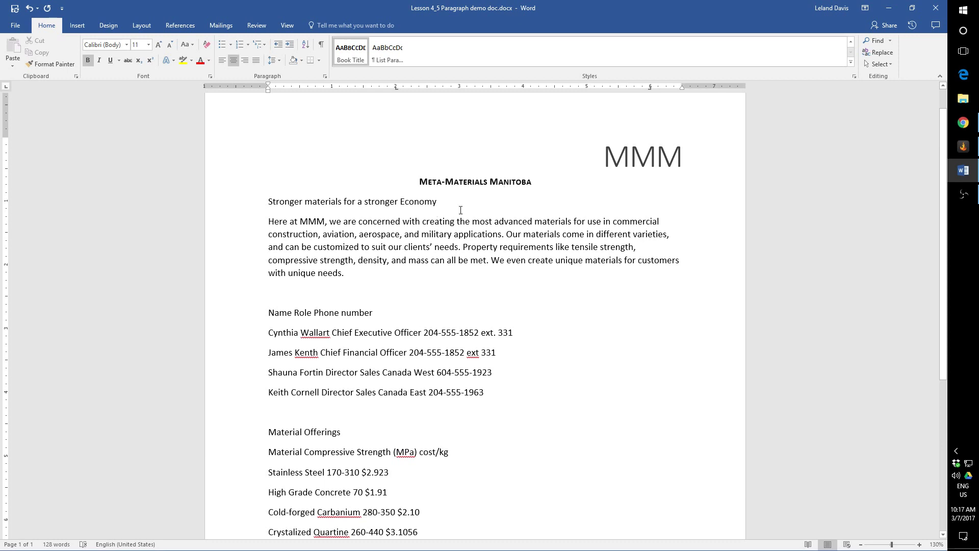
Try turning bold off for the word Manitoba in the centred company name line, then restore it.
{"action": "left_click_drag", "start_coordinate": [490, 181], "coordinate": [527, 181]}
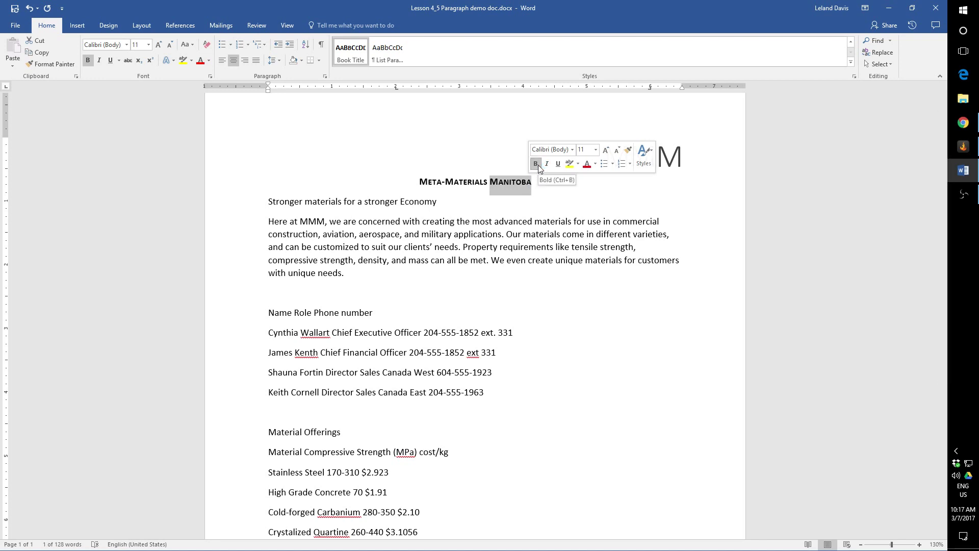
{"action": "left_click", "coordinate": [538, 165]}
{"action": "left_click", "coordinate": [538, 166]}
{"action": "left_click", "coordinate": [516, 182]}
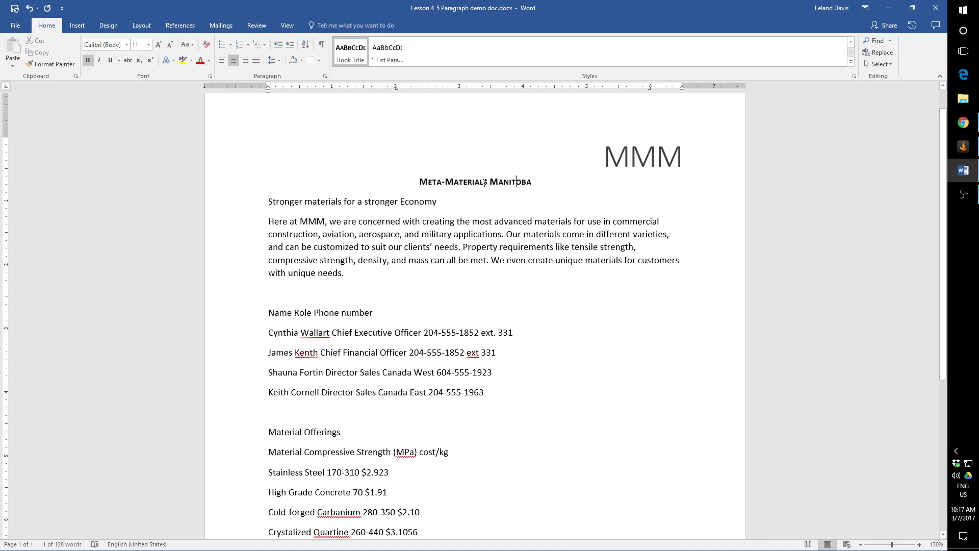
Remove the bold formatting from Meta-Materials in the company name line, leaving Manitoba bold.
{"action": "left_click", "coordinate": [851, 42]}
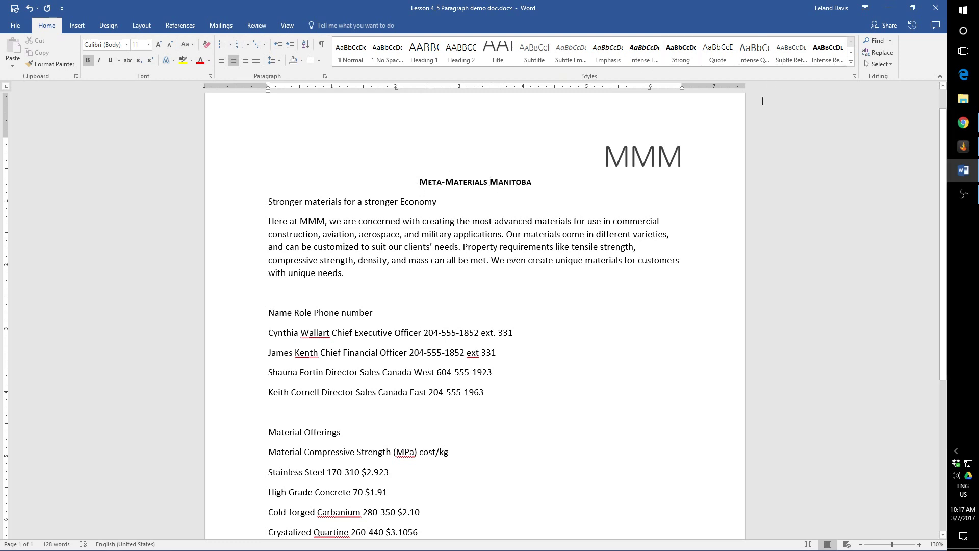
{"action": "left_click", "coordinate": [851, 52]}
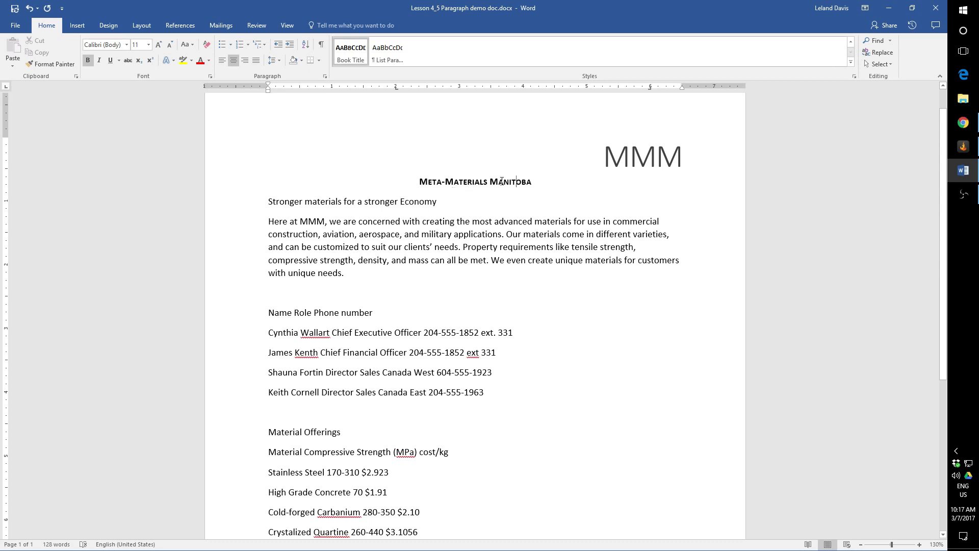
{"action": "mouse_move", "coordinate": [489, 182]}
{"action": "left_mouse_down"}
{"action": "mouse_move", "coordinate": [419, 182]}
{"action": "mouse_move", "coordinate": [488, 182]}
{"action": "mouse_move", "coordinate": [480, 180]}
{"action": "left_mouse_up"}
{"action": "left_click", "coordinate": [442, 183]}
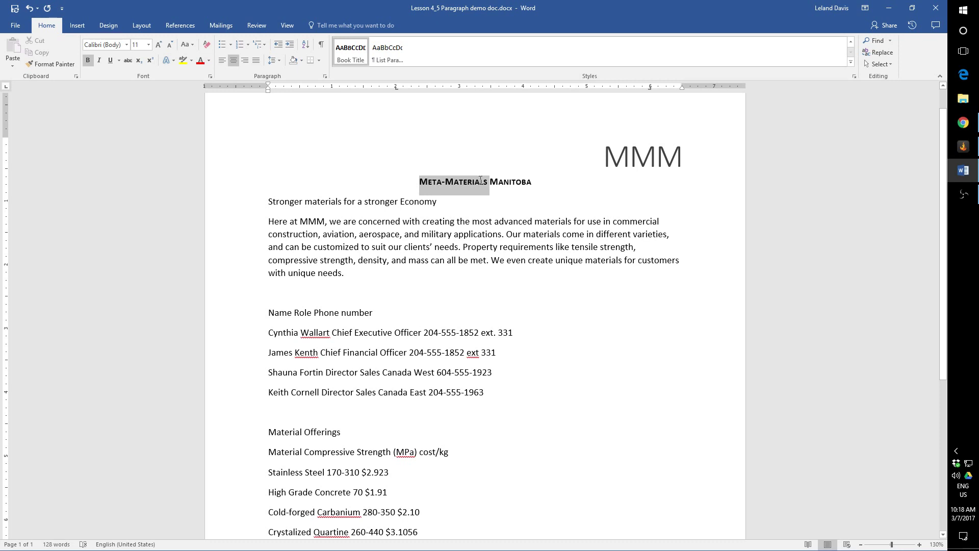
{"action": "left_click", "coordinate": [88, 60]}
{"action": "key", "text": "Right"}
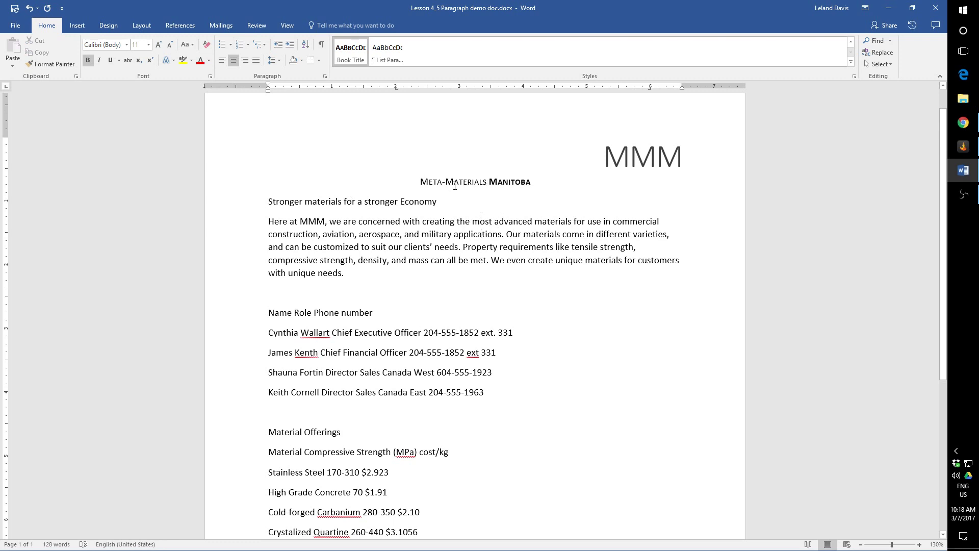
{"action": "left_click", "coordinate": [468, 182]}
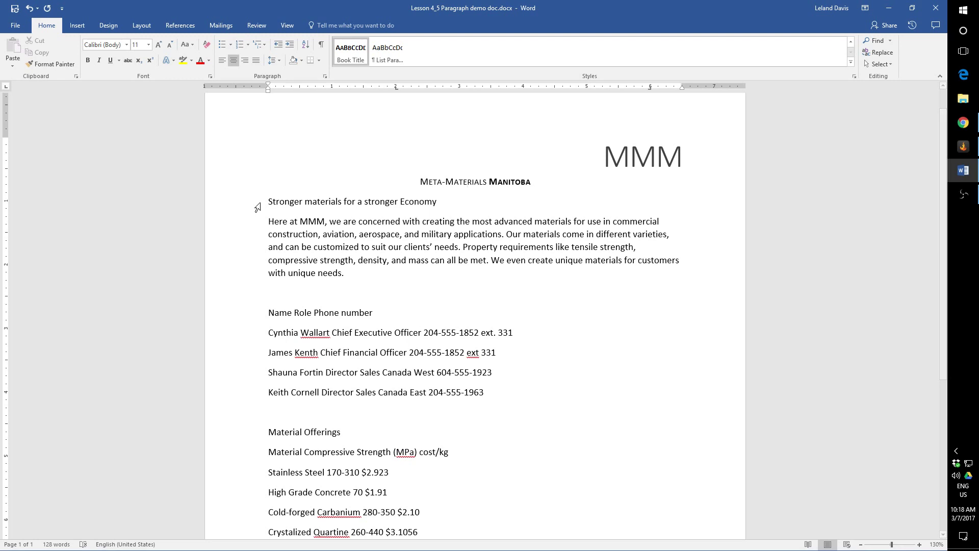
Apply the Intense Emphasis style to the "Stronger materials for a stronger Economy" line and centre it.
{"action": "left_click", "coordinate": [258, 207]}
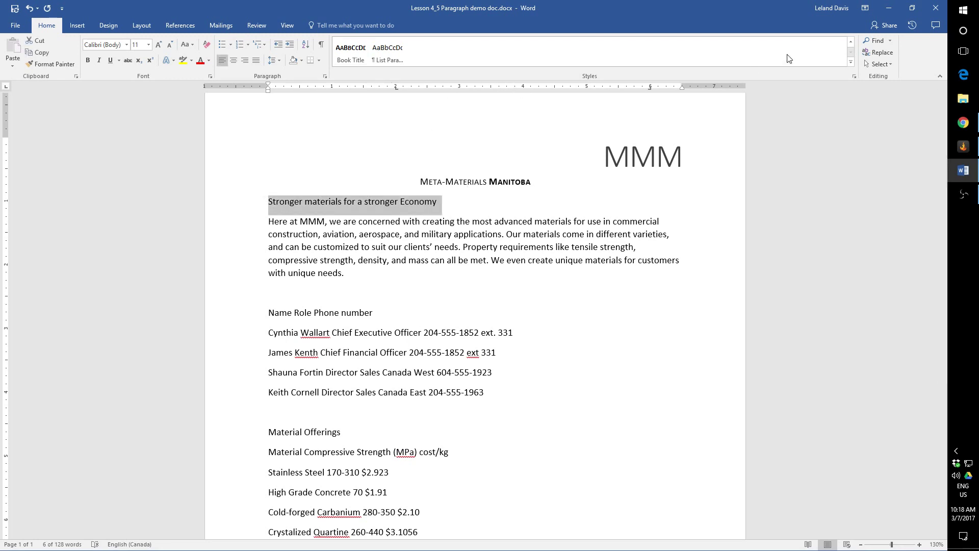
{"action": "left_click", "coordinate": [850, 43]}
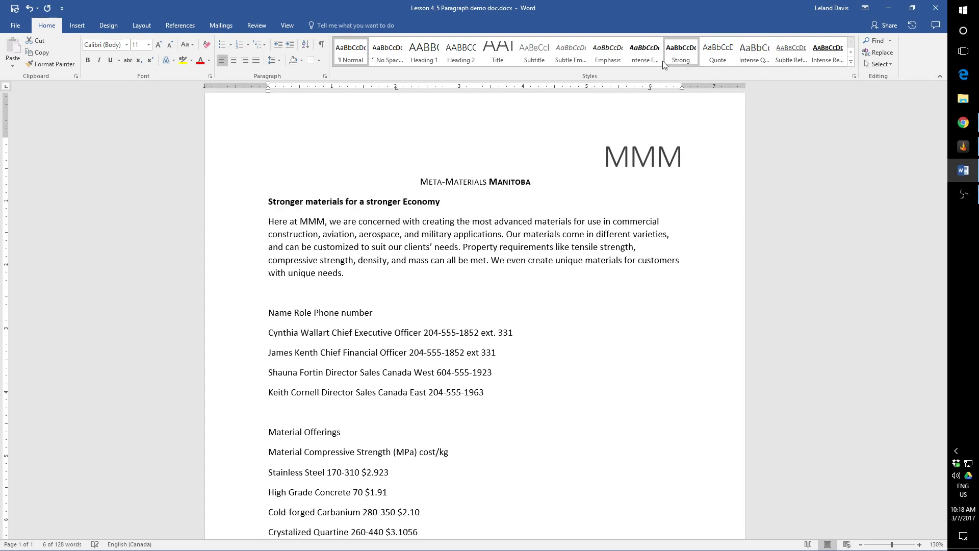
{"action": "left_click", "coordinate": [646, 60]}
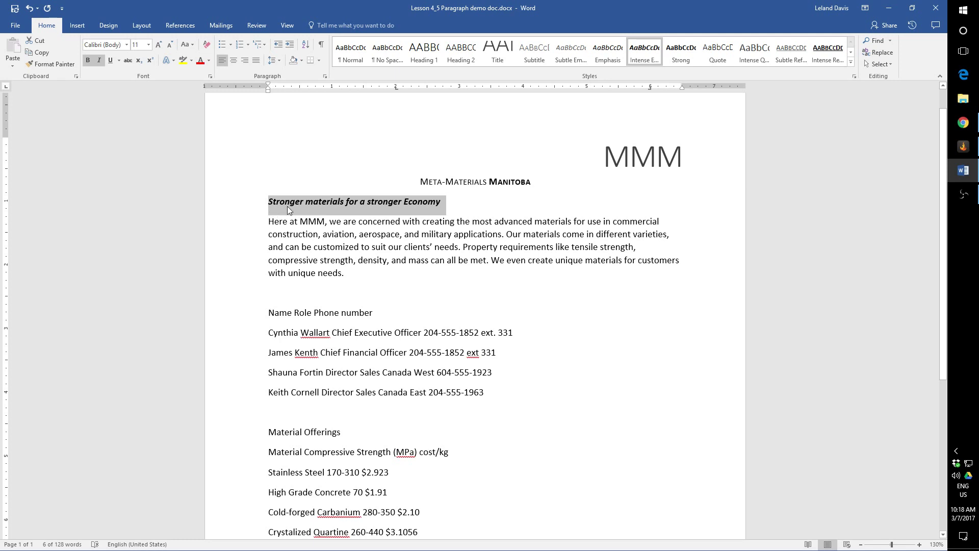
{"action": "left_click", "coordinate": [234, 60]}
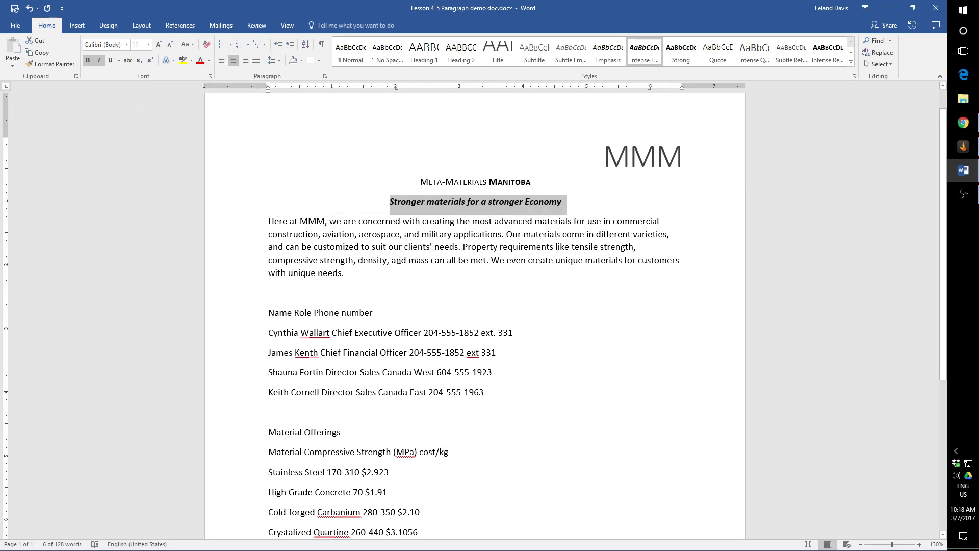
{"action": "left_click", "coordinate": [431, 284]}
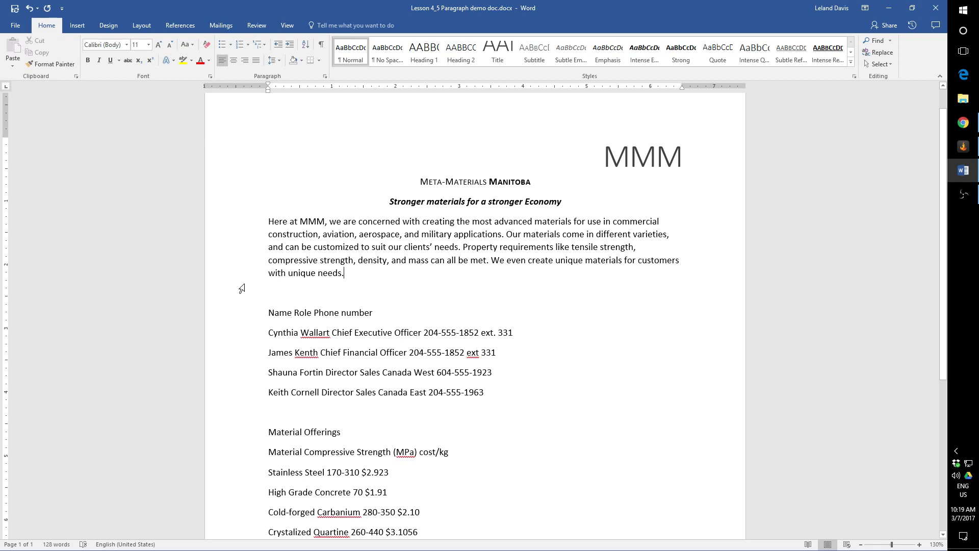
Insert an extra blank paragraph between the introductory paragraph and the "Name Role Phone number" line.
{"action": "scroll", "coordinate": [253, 295], "scroll_direction": "down", "scroll_amount": 3}
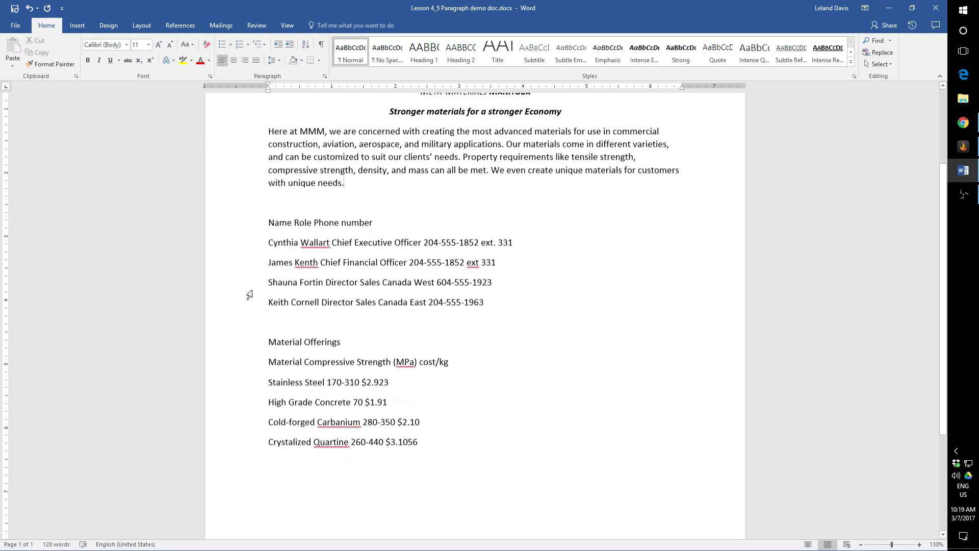
{"action": "scroll", "coordinate": [275, 271], "scroll_direction": "up", "scroll_amount": 1}
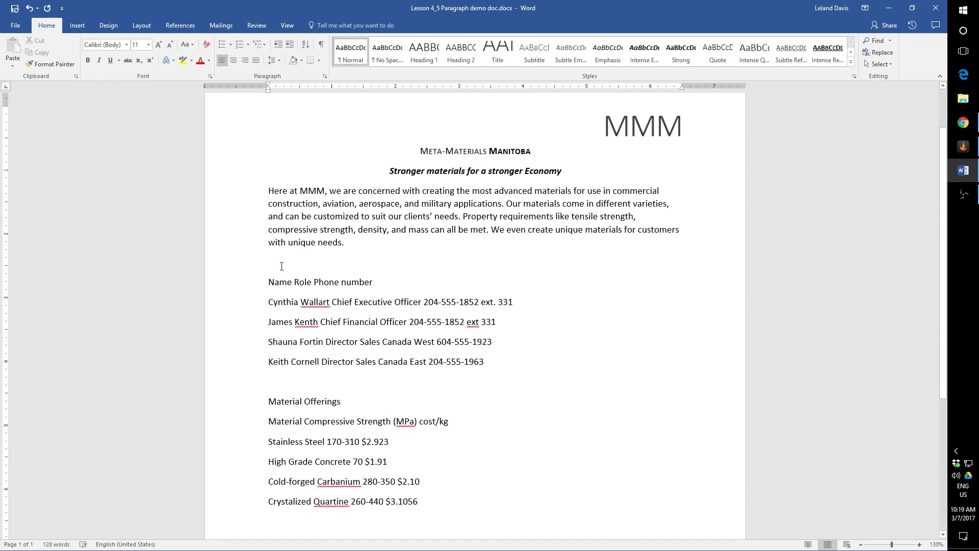
{"action": "key", "text": "Down"}
{"action": "key", "text": "Return"}
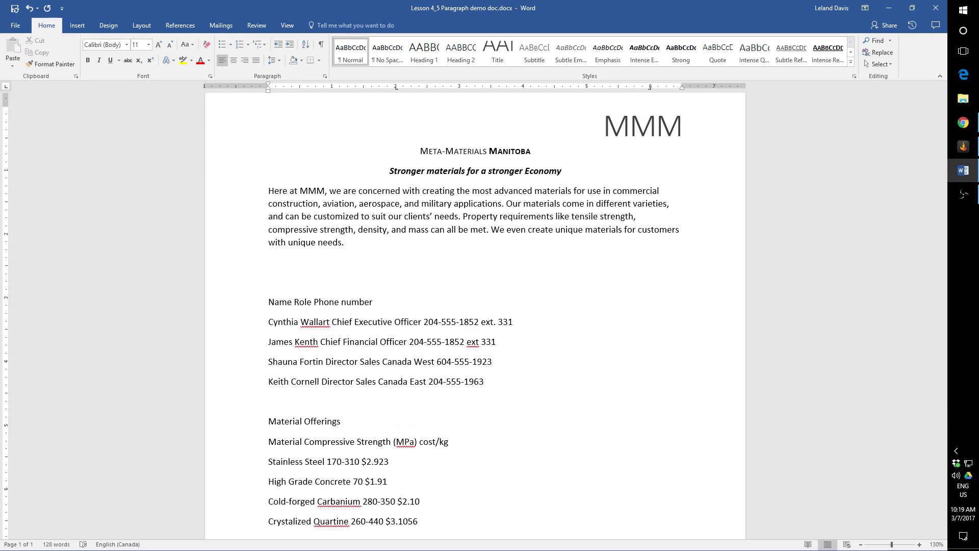
Add a "Leadership" heading in Heading 1 style above the "Name Role Phone number" line and remove one blank paragraph above it.
{"action": "type", "text": "Leadership"}
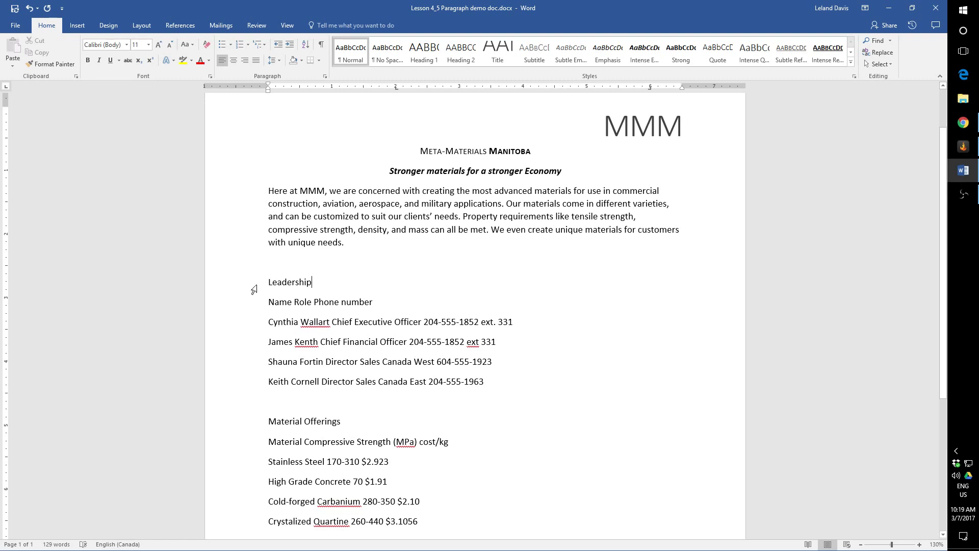
{"action": "left_click", "coordinate": [264, 283]}
{"action": "left_click", "coordinate": [423, 50]}
{"action": "left_click", "coordinate": [299, 275]}
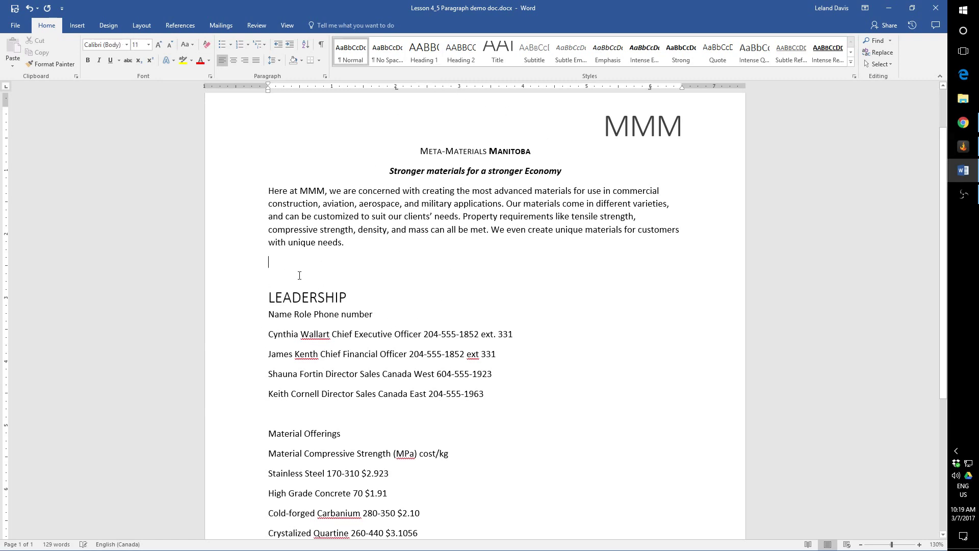
{"action": "key", "text": "BackSpace"}
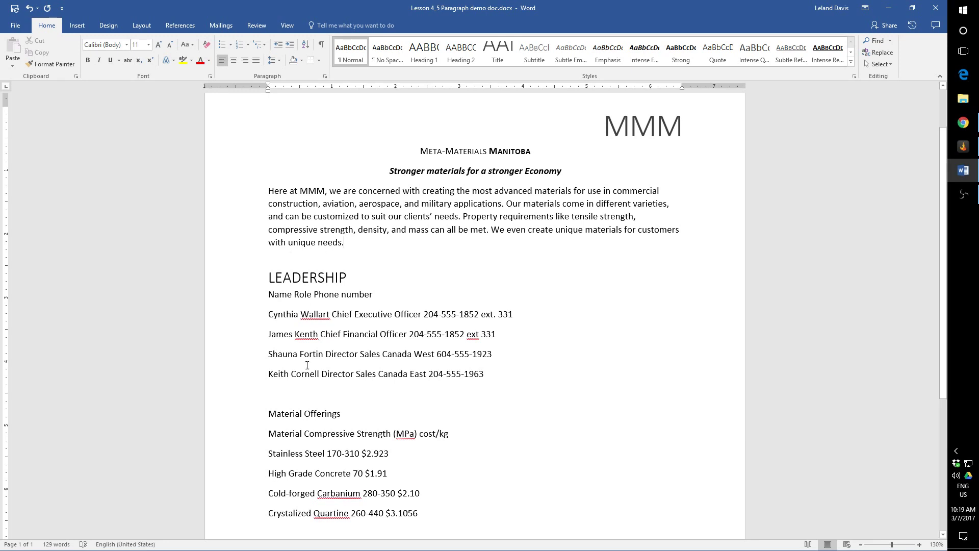
Apply the Heading 1 style to the "Material Offerings" line.
{"action": "left_click", "coordinate": [266, 415]}
{"action": "left_click", "coordinate": [403, 190]}
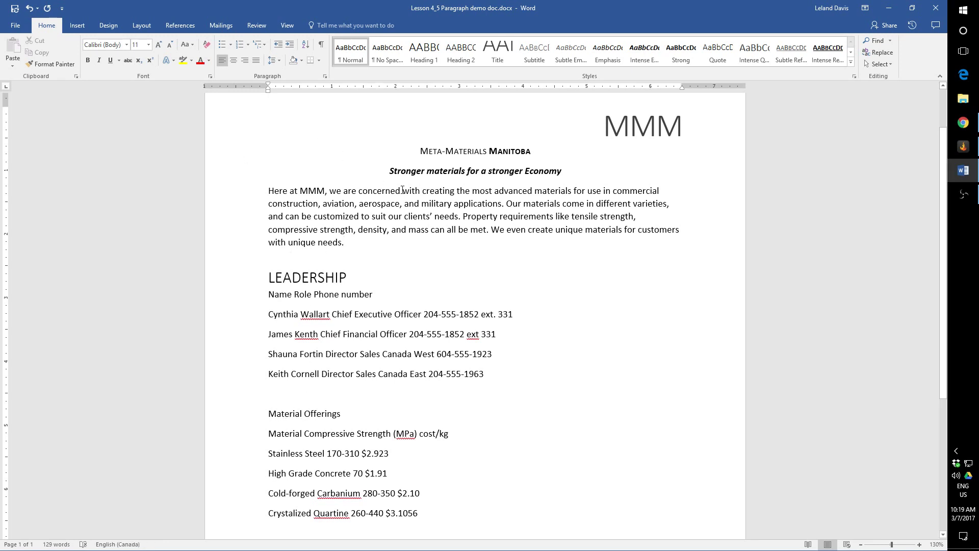
{"action": "left_click", "coordinate": [424, 51]}
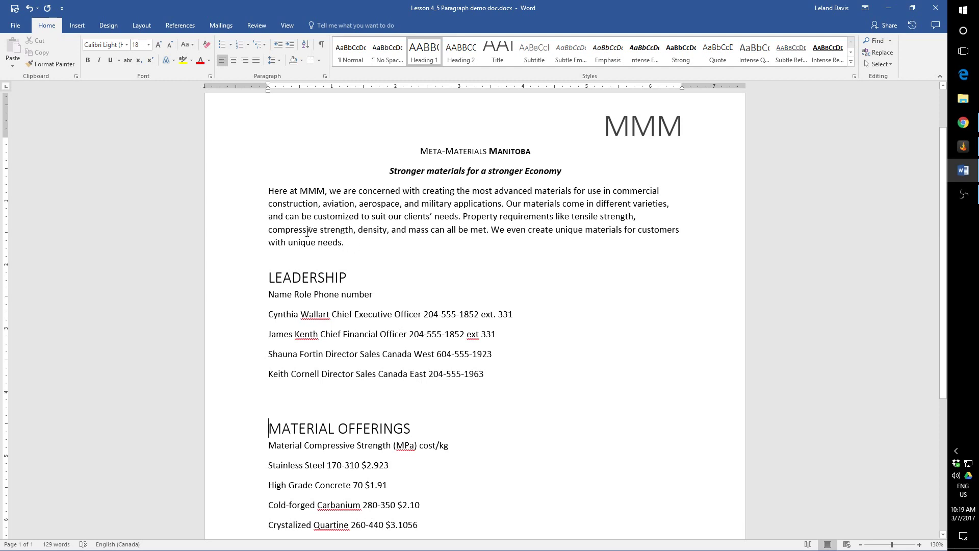
Try centred, right-aligned and justified alignment on the introductory paragraph, then return it to left alignment.
{"action": "scroll", "coordinate": [309, 232], "scroll_direction": "up", "scroll_amount": 2}
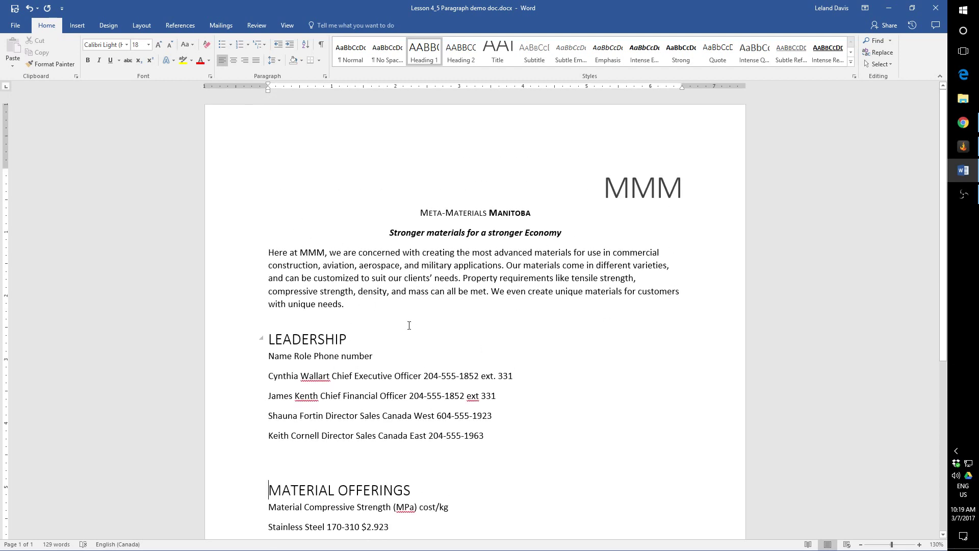
{"action": "left_click", "coordinate": [362, 278]}
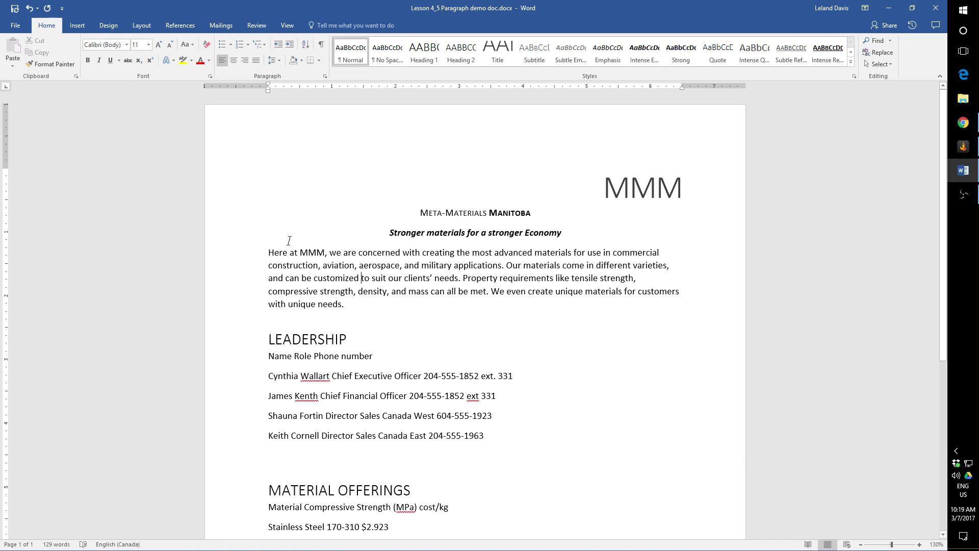
{"action": "left_click", "coordinate": [234, 60]}
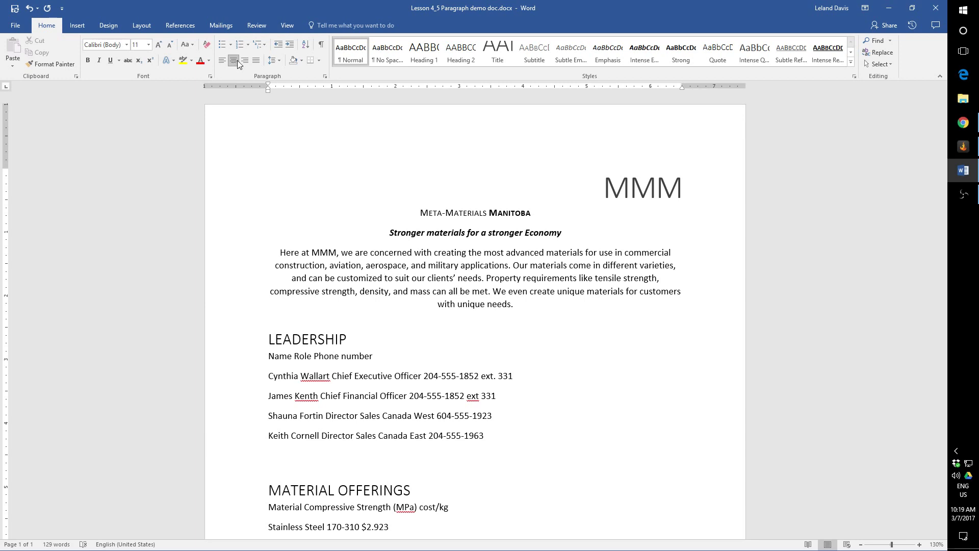
{"action": "left_click", "coordinate": [245, 61]}
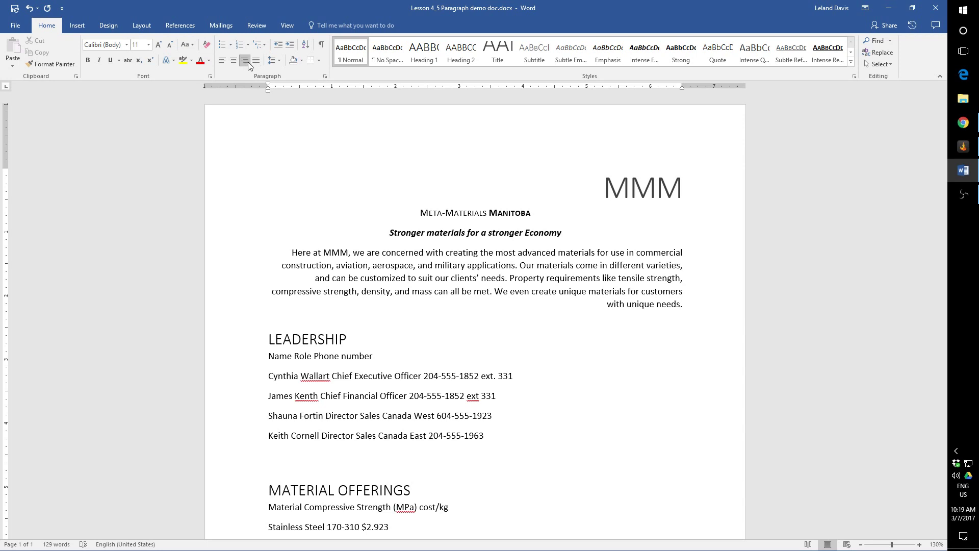
{"action": "left_click", "coordinate": [256, 61]}
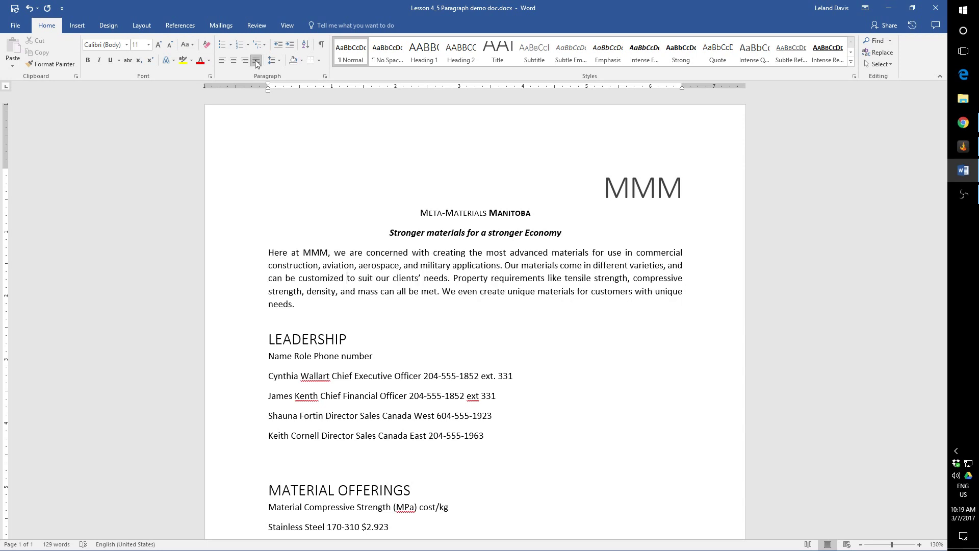
{"action": "left_click", "coordinate": [221, 61]}
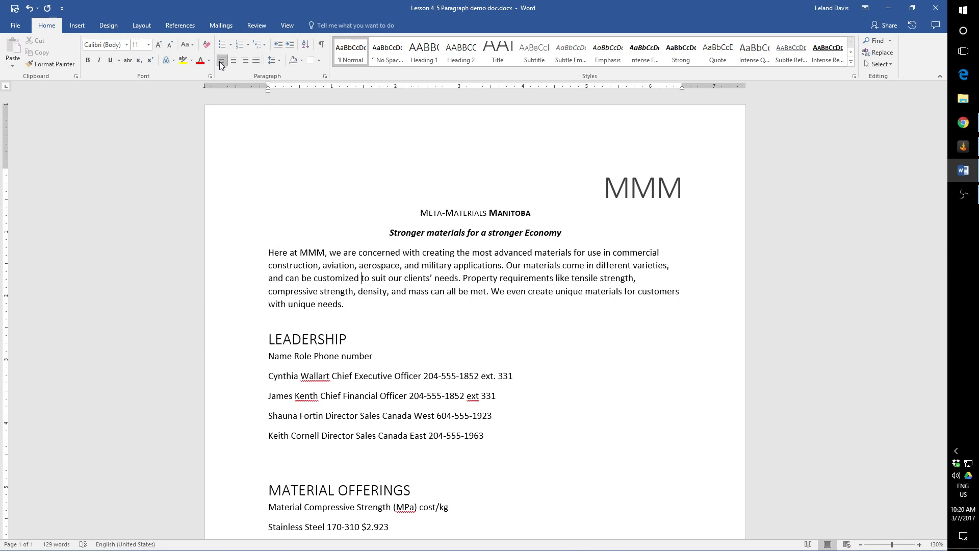
Justify the introductory paragraph and indent it 1 inch from both the left and right margins.
{"action": "left_click", "coordinate": [256, 60]}
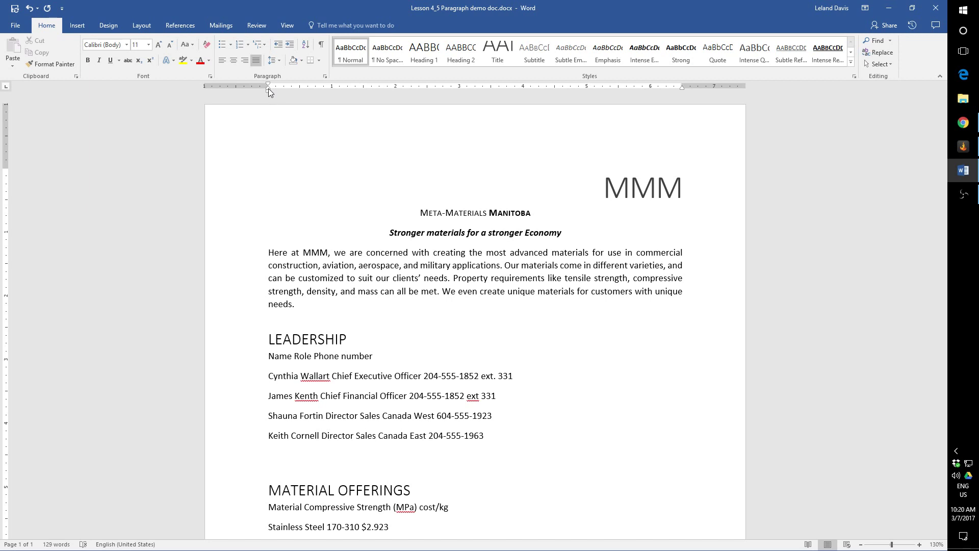
{"action": "mouse_move", "coordinate": [269, 87]}
{"action": "left_mouse_down"}
{"action": "mouse_move", "coordinate": [289, 88]}
{"action": "mouse_move", "coordinate": [268, 91]}
{"action": "left_mouse_up"}
{"action": "left_click_drag", "start_coordinate": [269, 92], "coordinate": [332, 93]}
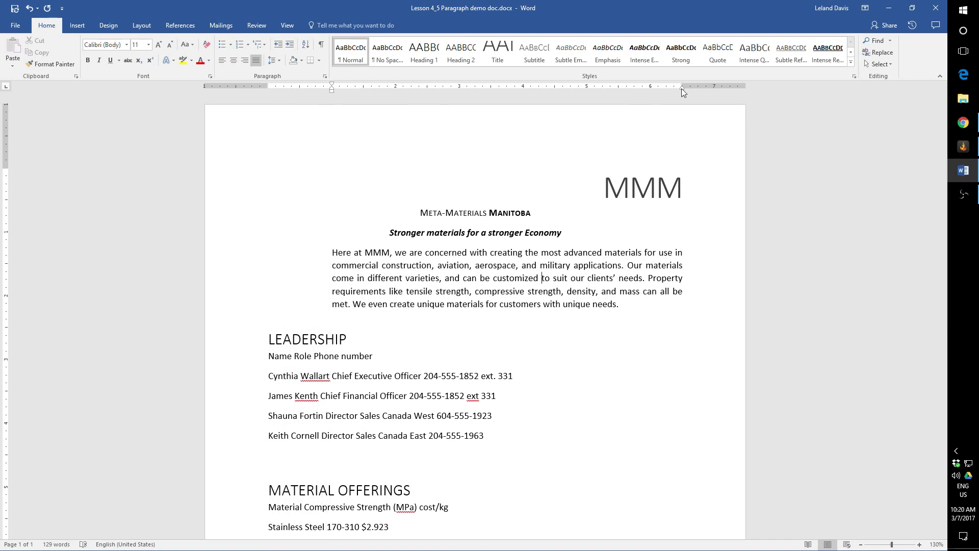
{"action": "left_click_drag", "start_coordinate": [681, 87], "coordinate": [619, 89]}
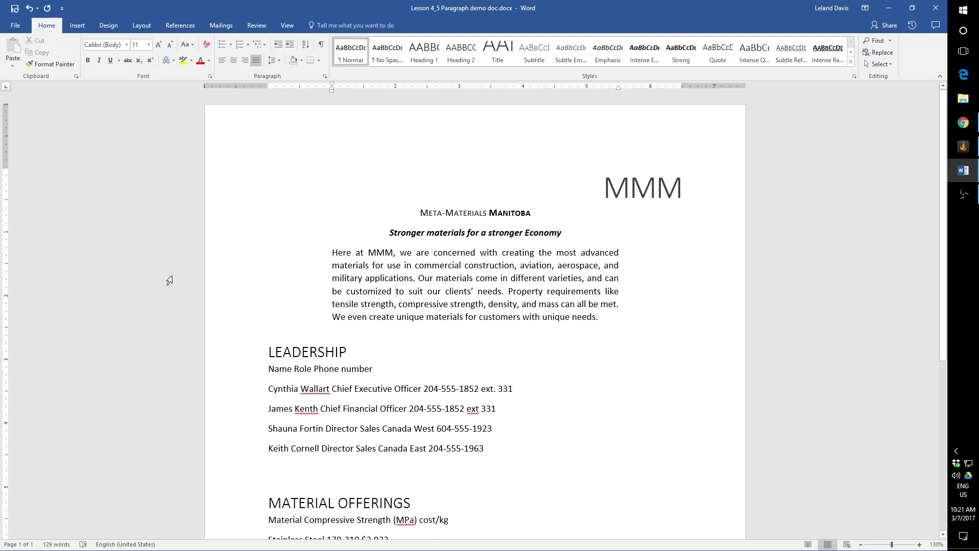
Insert two tab characters before the phone number and two before the role in the Chief Executive Officer line.
{"action": "scroll", "coordinate": [212, 323], "scroll_direction": "down", "scroll_amount": 2}
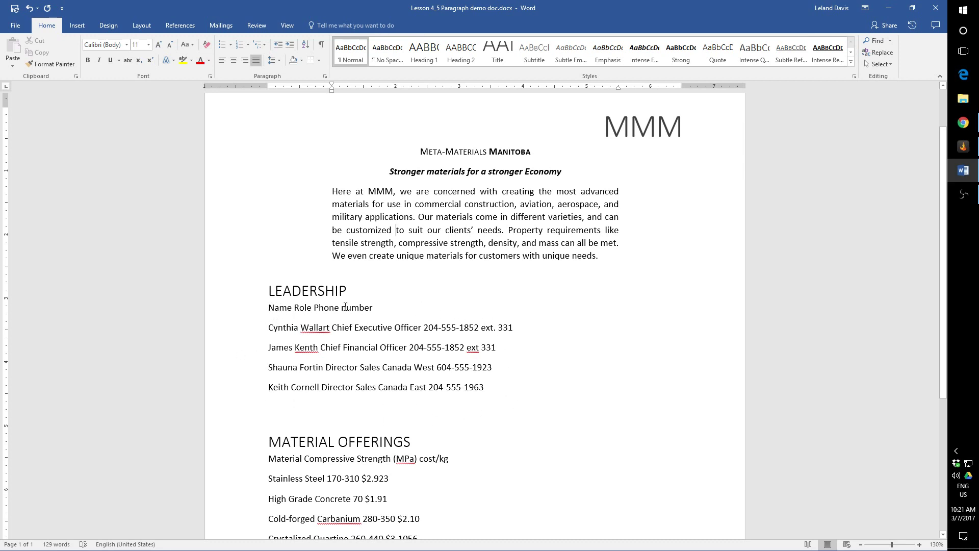
{"action": "left_click_drag", "start_coordinate": [267, 328], "coordinate": [517, 330]}
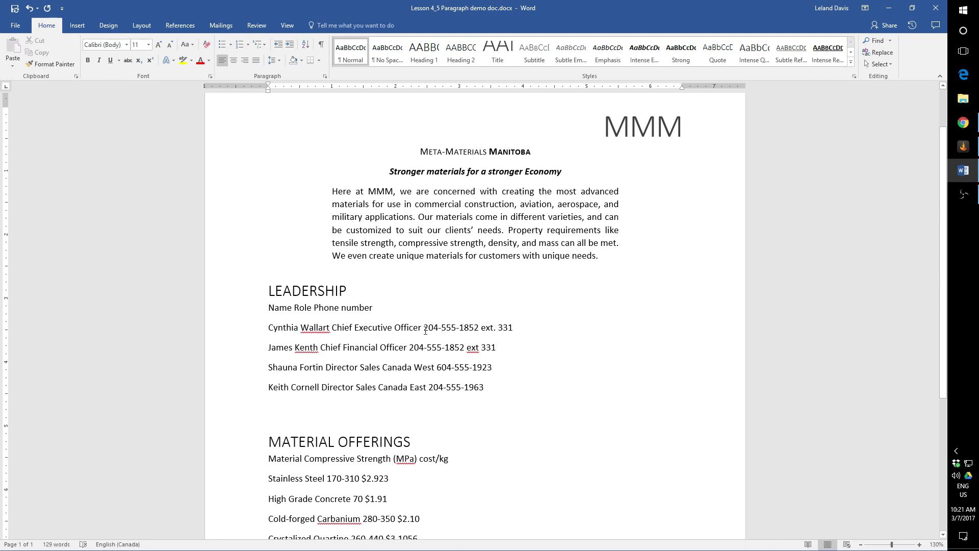
{"action": "key", "text": "Tab"}
{"action": "key", "text": "Tab"}
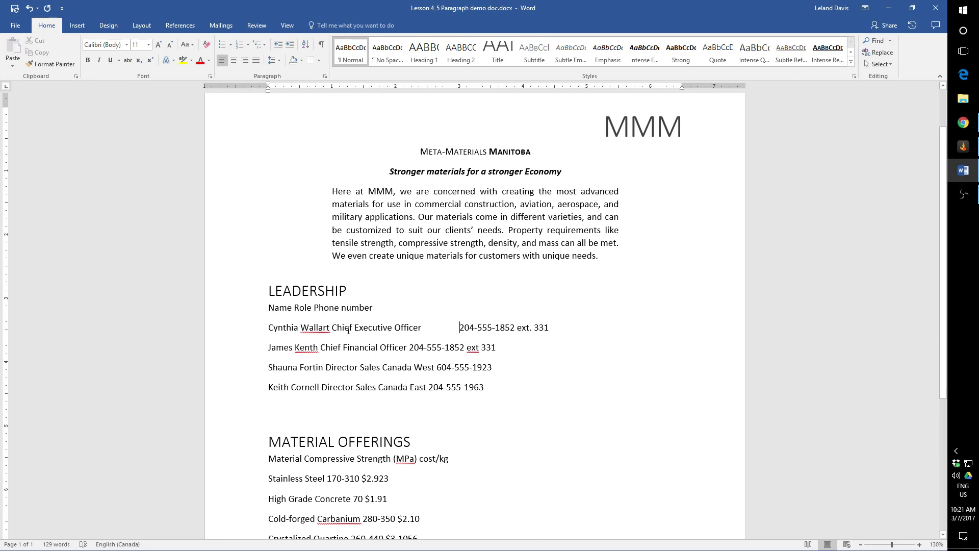
{"action": "left_click", "coordinate": [333, 328]}
{"action": "key", "text": "Tab"}
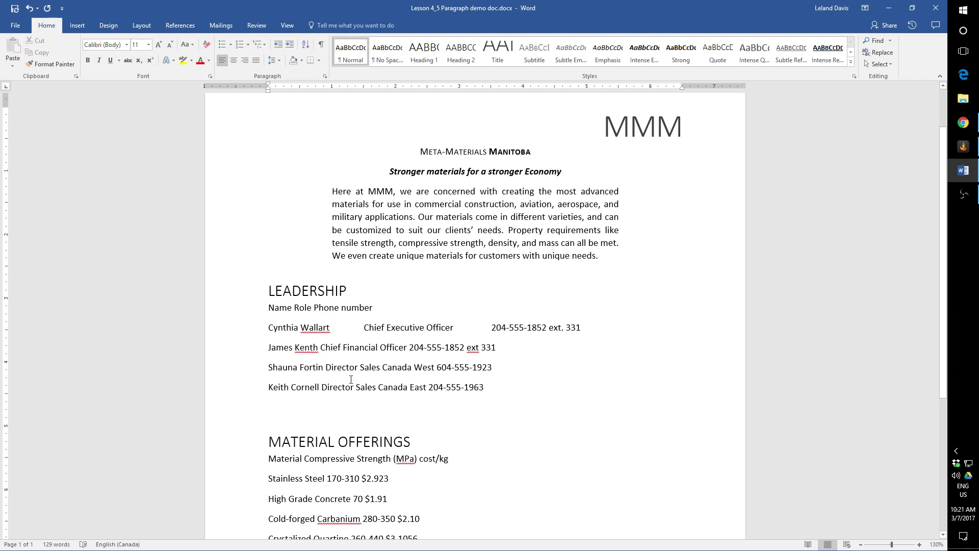
{"action": "key", "text": "Tab"}
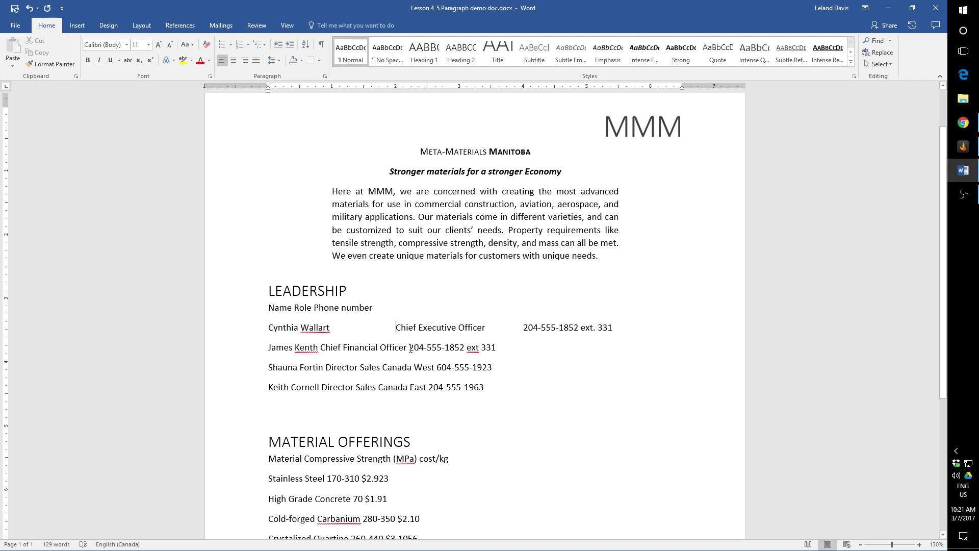
Insert tab characters before the phone number in the Chief Financial Officer line, then delete all but one of them.
{"action": "left_click", "coordinate": [410, 349]}
{"action": "key", "text": "Tab"}
{"action": "key", "text": "Tab"}
{"action": "key", "text": "Tab"}
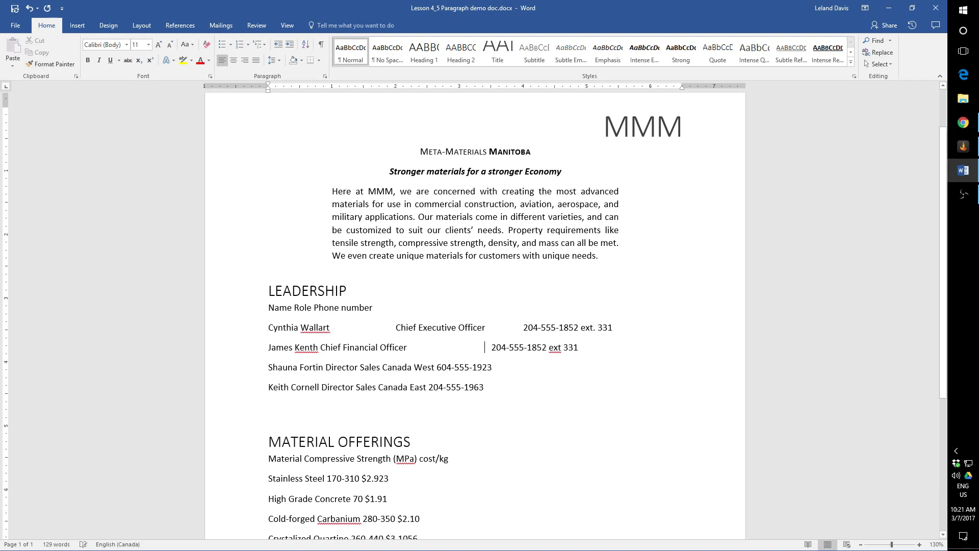
{"action": "key", "text": "Tab"}
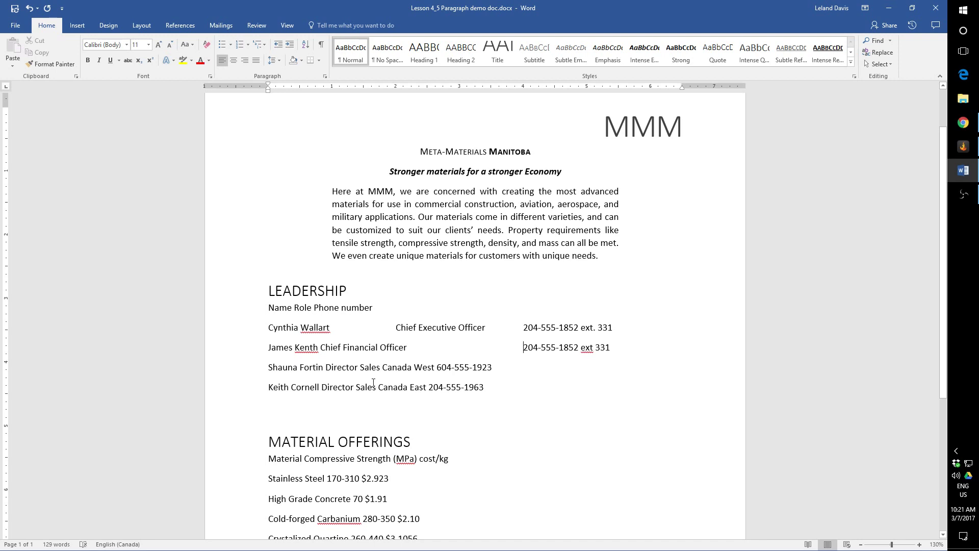
{"action": "left_click", "coordinate": [523, 331]}
{"action": "key", "text": "BackSpace"}
{"action": "key", "text": "BackSpace"}
{"action": "key", "text": "BackSpace"}
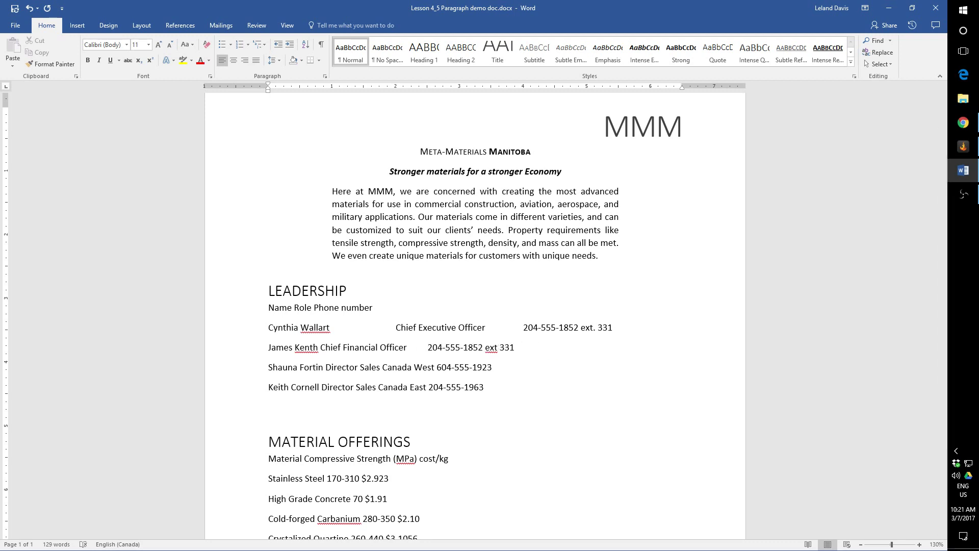
Line up the Chief Financial Officer role and phone number with the line above using tab characters.
{"action": "left_click", "coordinate": [320, 349]}
{"action": "key", "text": "Tab"}
{"action": "key", "text": "Tab"}
{"action": "key", "text": "Tab"}
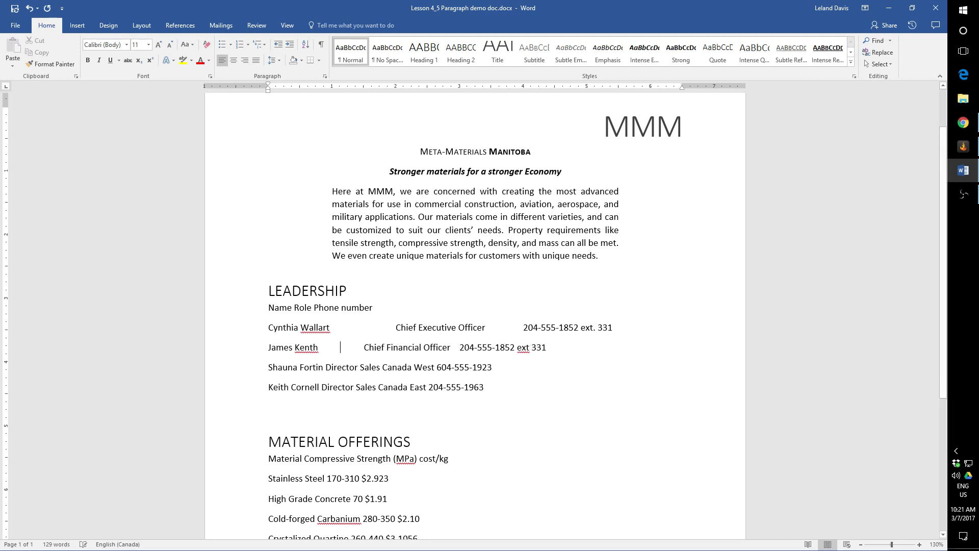
{"action": "left_click", "coordinate": [493, 349]}
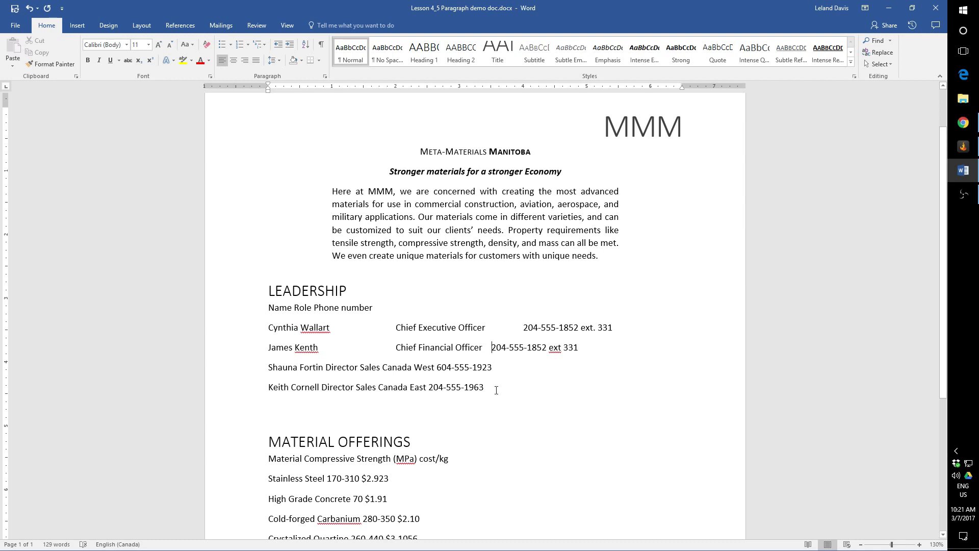
{"action": "key", "text": "Tab"}
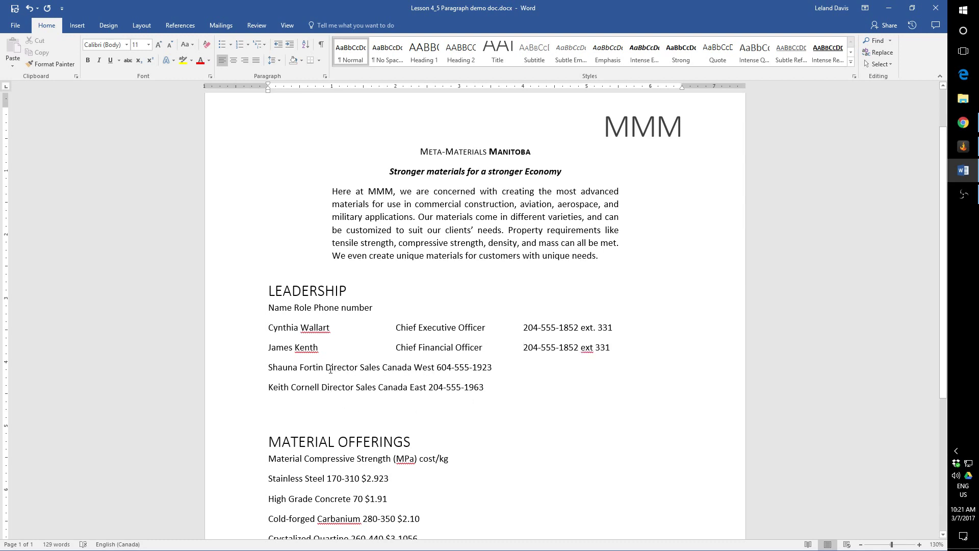
Insert three tab characters before the role in the Director Sales Canada West line.
{"action": "left_click", "coordinate": [327, 368]}
{"action": "key", "text": "Tab"}
{"action": "key", "text": "Tab"}
{"action": "key", "text": "Tab"}
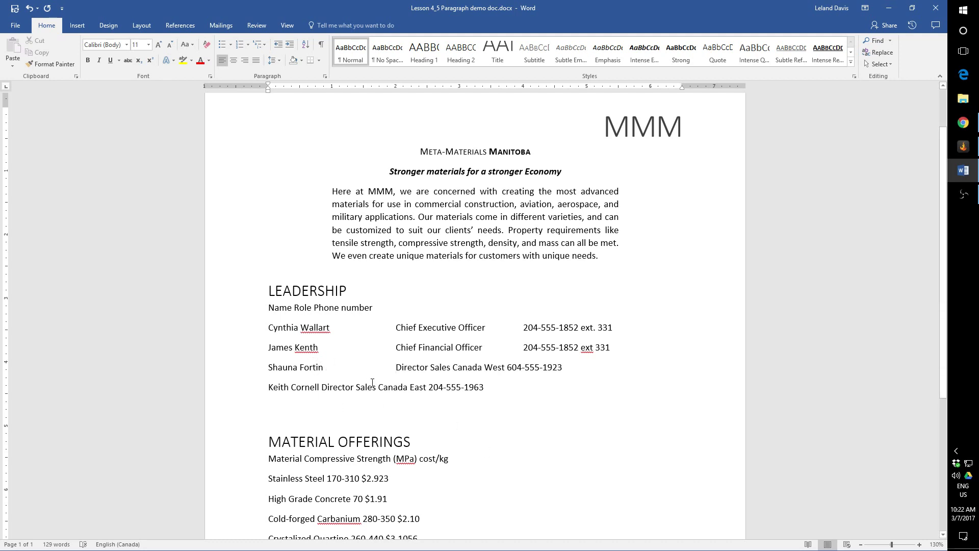
Undo all the tab characters inserted in the Leadership contact lines.
{"action": "key", "text": "ctrl+z"}
{"action": "key", "text": "ctrl+z"}
{"action": "key", "text": "ctrl+z"}
{"action": "key", "text": "ctrl+z"}
{"action": "key", "text": "ctrl+z"}
{"action": "key", "text": "ctrl+z"}
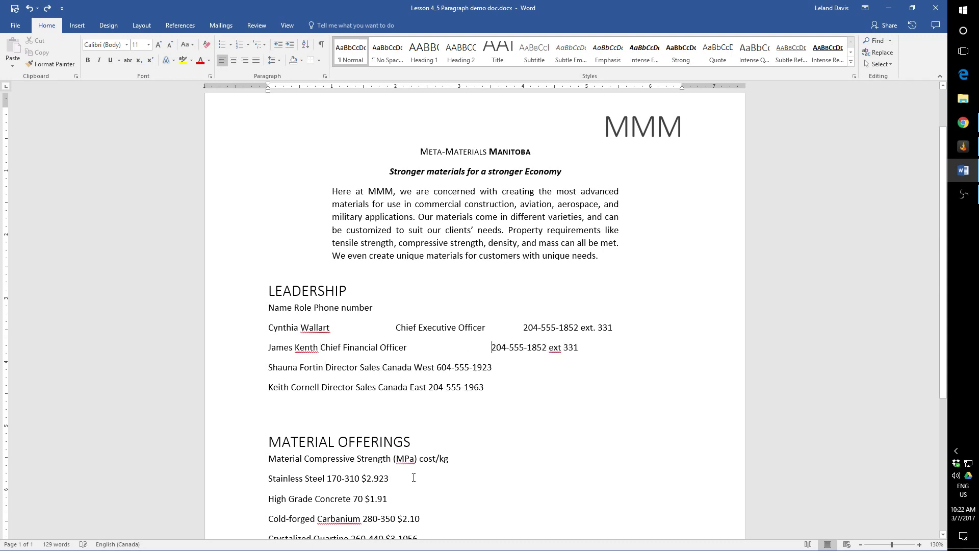
{"action": "key", "text": "ctrl+z"}
{"action": "key", "text": "ctrl+z"}
{"action": "key", "text": "ctrl+z"}
{"action": "key", "text": "ctrl+z"}
{"action": "key", "text": "ctrl+z"}
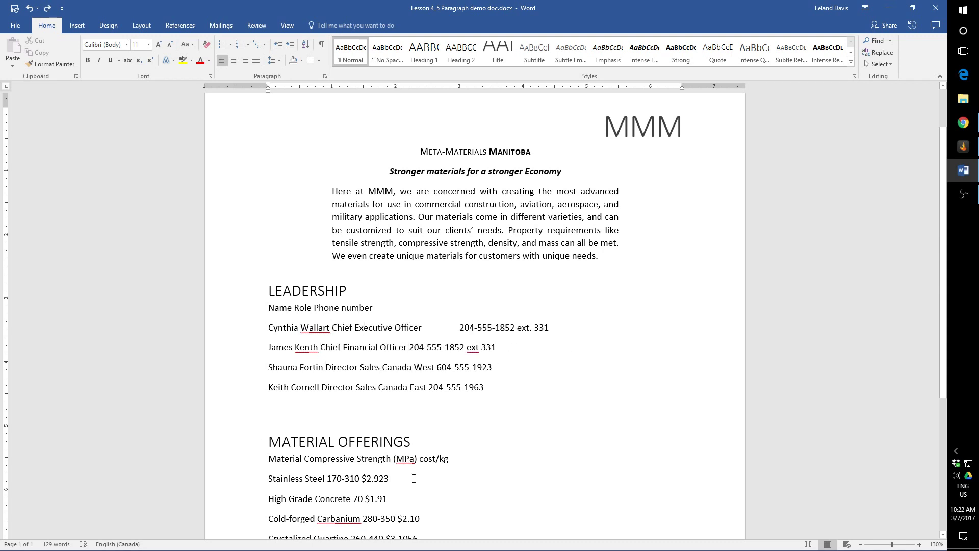
{"action": "key", "text": "ctrl+z"}
{"action": "key", "text": "ctrl+z"}
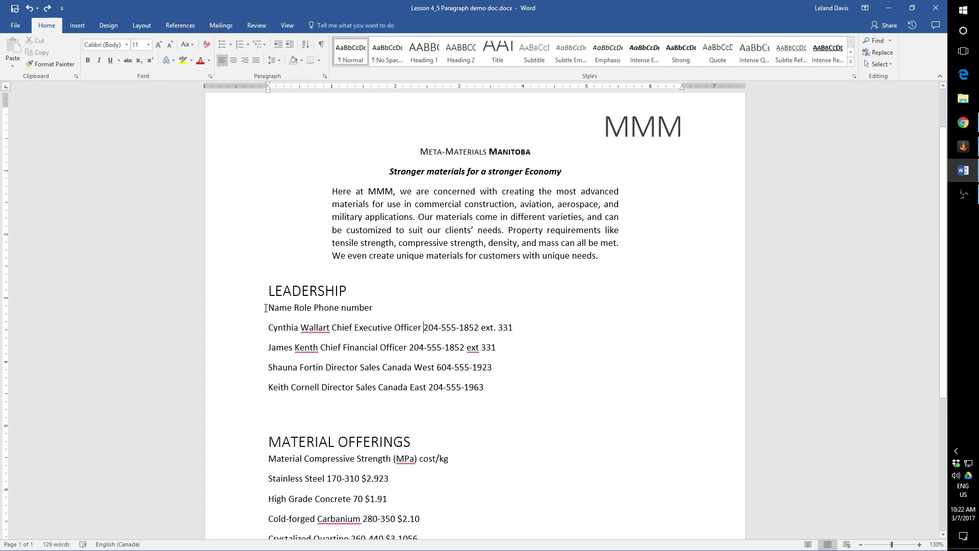
Set a left tab stop at 2 inches for all five lines of the Leadership list.
{"action": "left_click_drag", "start_coordinate": [269, 307], "coordinate": [486, 388]}
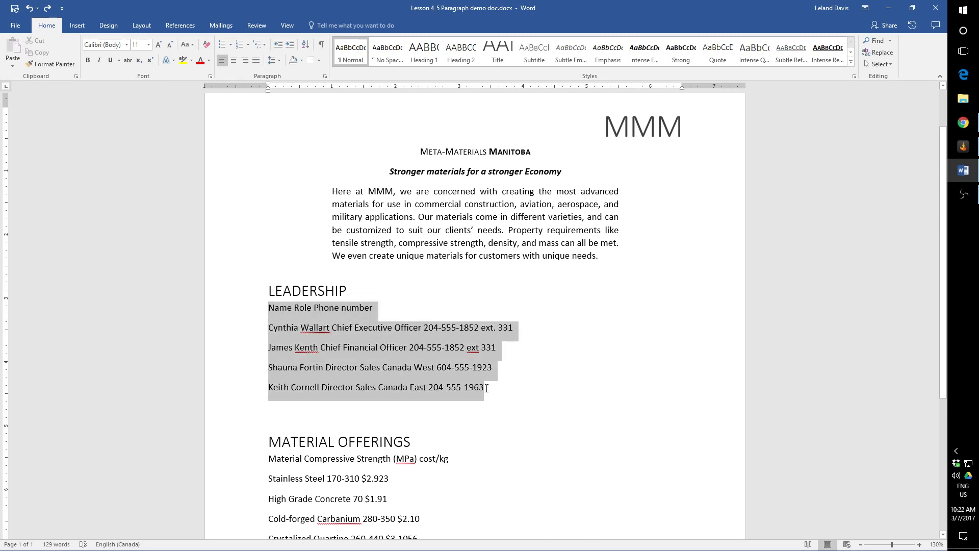
{"action": "left_click_drag", "start_coordinate": [486, 388], "coordinate": [484, 388]}
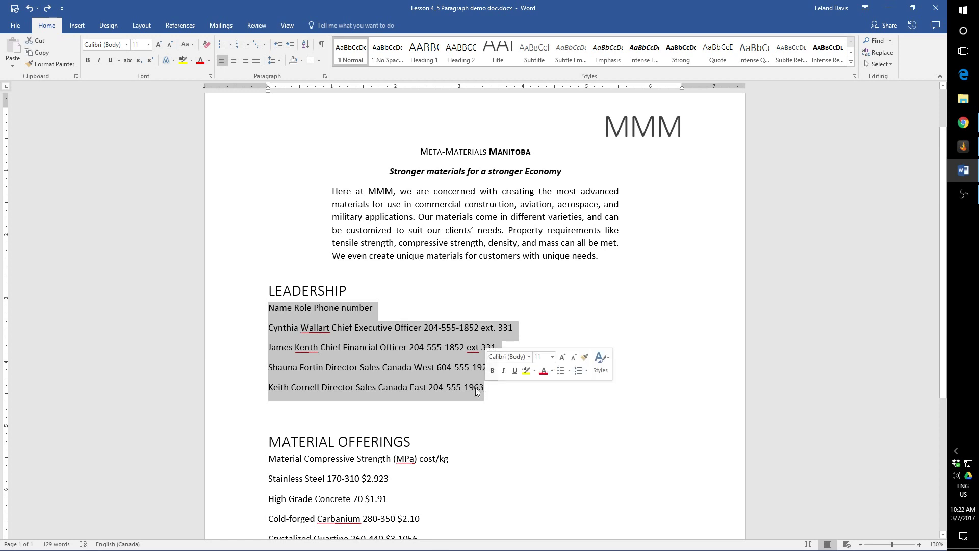
{"action": "left_click", "coordinate": [7, 87]}
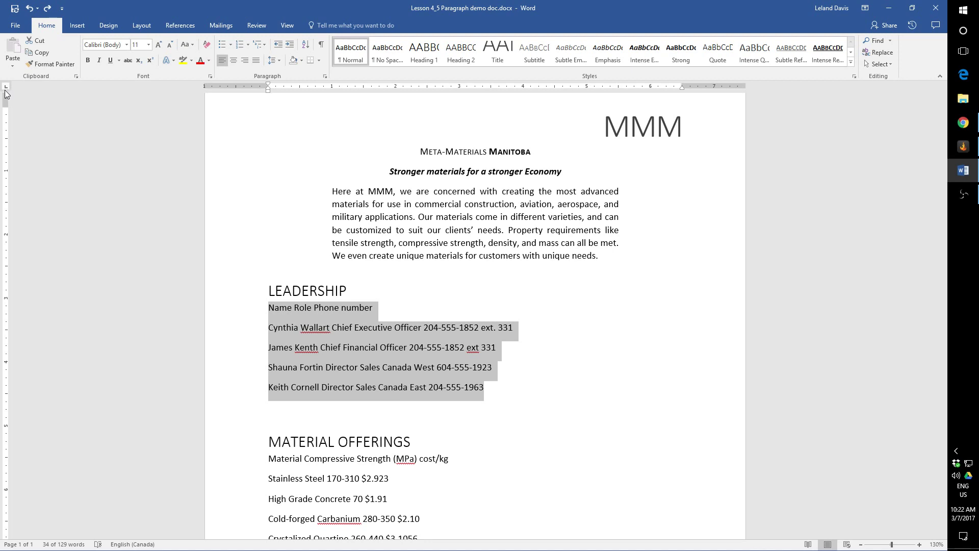
{"action": "left_click", "coordinate": [7, 88]}
{"action": "left_click", "coordinate": [7, 88]}
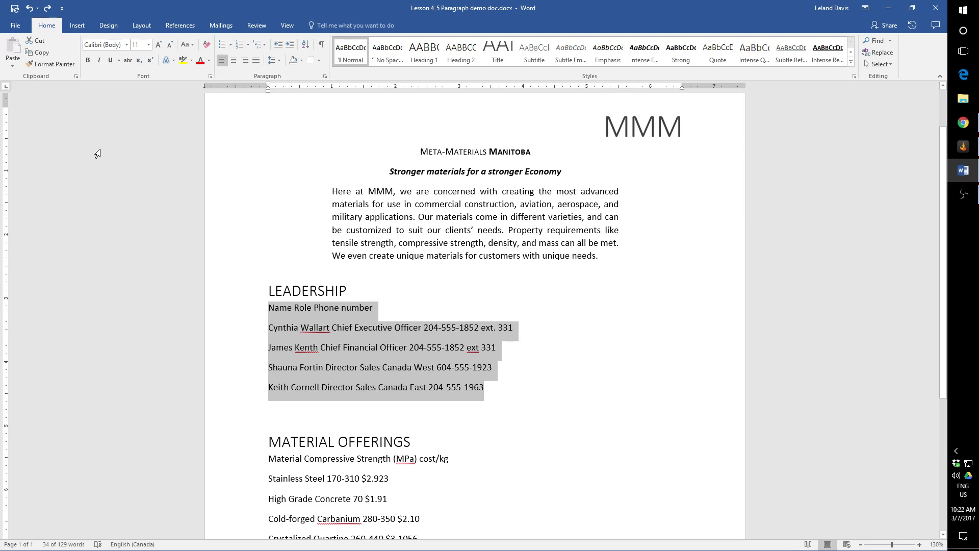
{"action": "left_click", "coordinate": [350, 373]}
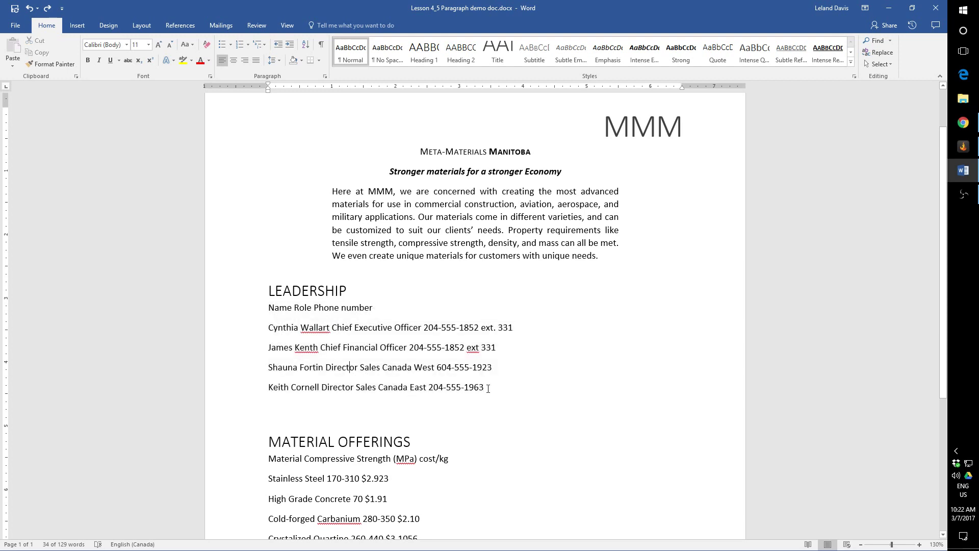
{"action": "left_click_drag", "start_coordinate": [488, 388], "coordinate": [268, 309]}
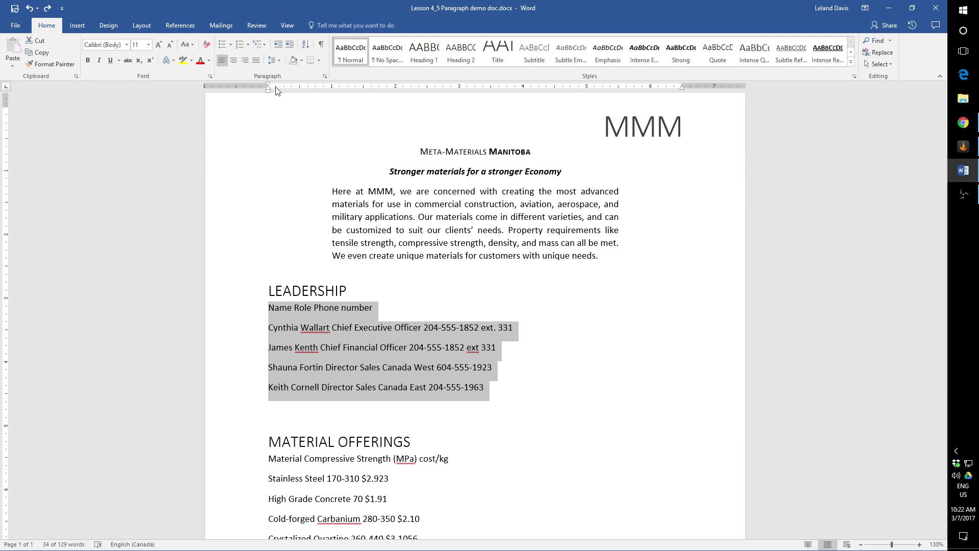
{"action": "left_click_drag", "start_coordinate": [277, 91], "coordinate": [396, 92]}
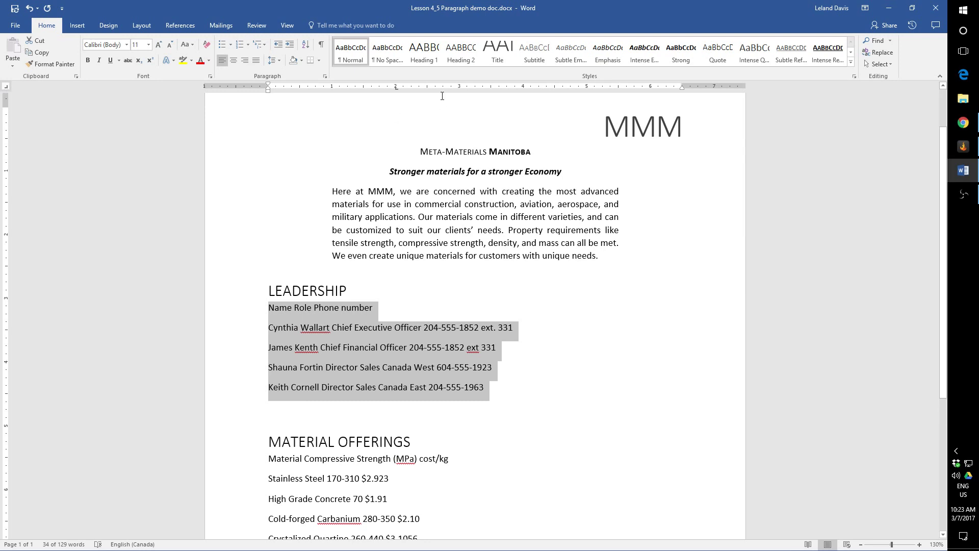
Add a right tab stop at 6 inches for the five Leadership list lines.
{"action": "left_click", "coordinate": [468, 88]}
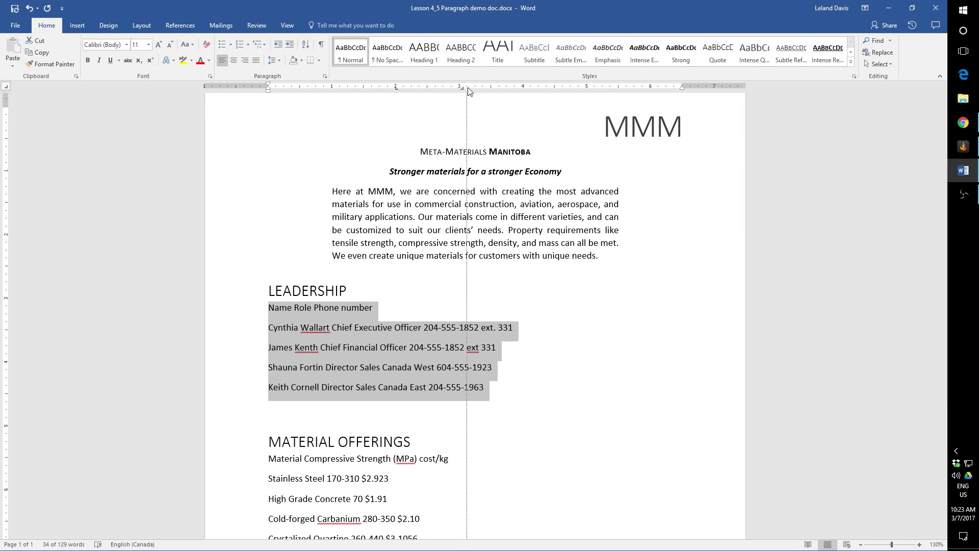
{"action": "left_click_drag", "start_coordinate": [469, 91], "coordinate": [603, 92]}
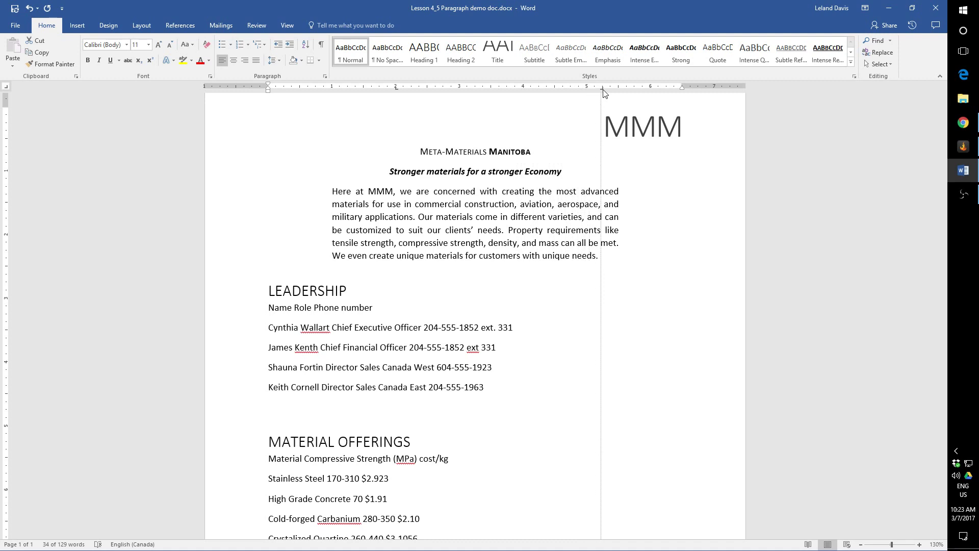
{"action": "left_click_drag", "start_coordinate": [604, 92], "coordinate": [650, 92]}
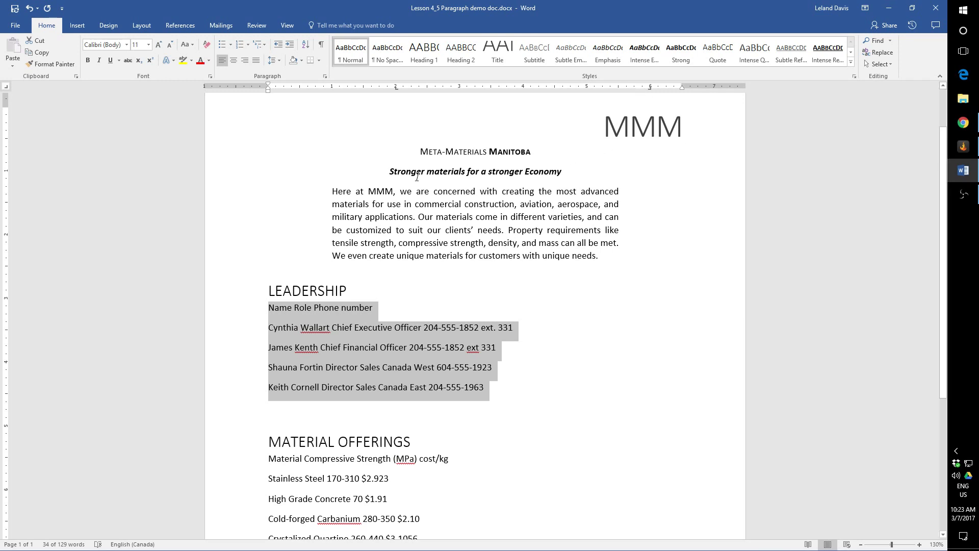
Try to line up Role and Phone number in the Leadership header line with tab characters.
{"action": "left_click", "coordinate": [295, 309]}
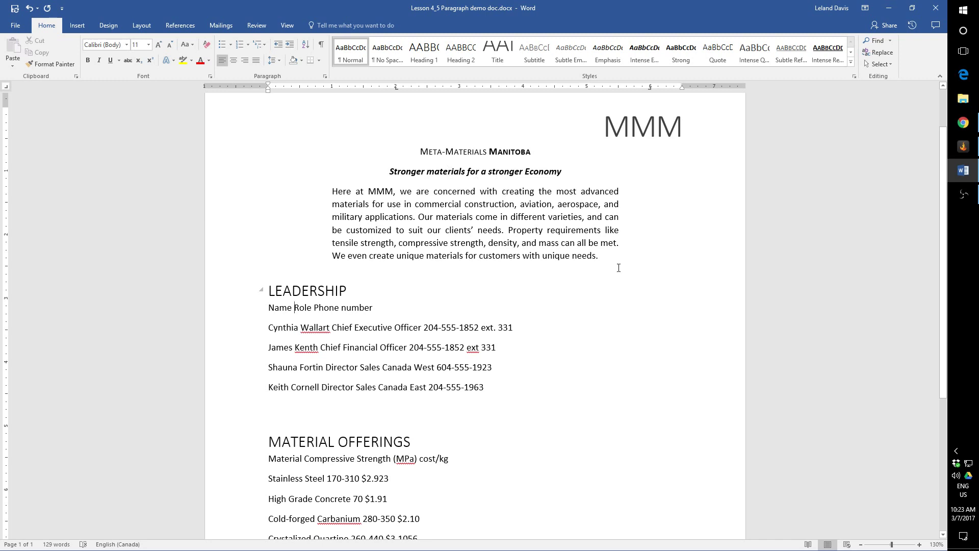
{"action": "left_click", "coordinate": [313, 307]}
{"action": "key", "text": "Tab"}
{"action": "key", "text": "Tab"}
{"action": "left_click", "coordinate": [296, 308]}
{"action": "key", "text": "Tab"}
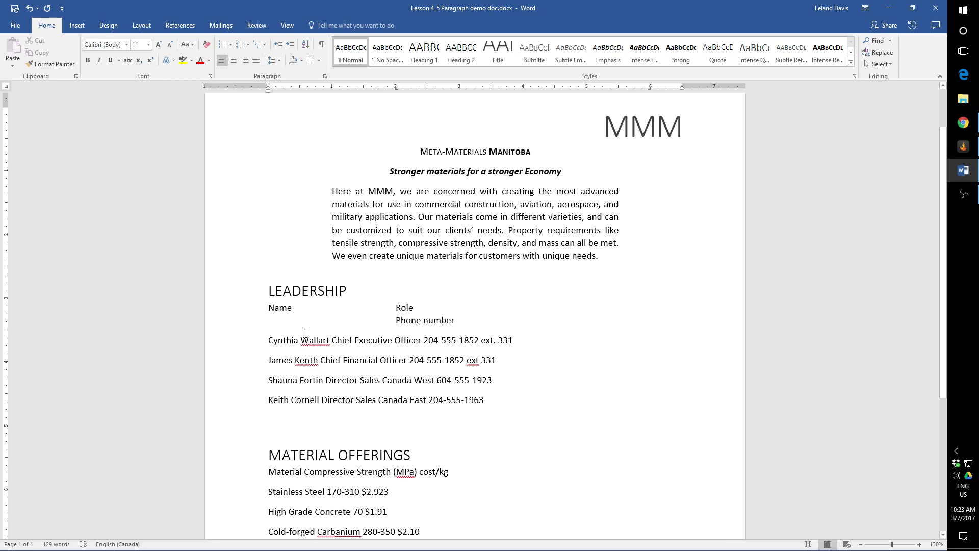
Undo the tab characters inserted in the Leadership header line.
{"action": "key", "text": "ctrl+z"}
{"action": "key", "text": "ctrl+z"}
{"action": "key", "text": "ctrl+z"}
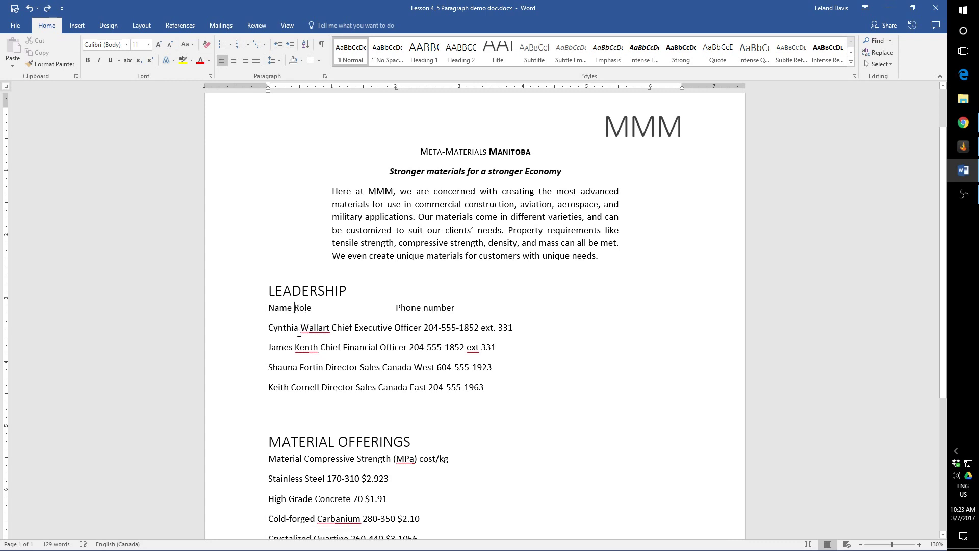
Insert one tab character before Role and one before Phone number in the Leadership header line.
{"action": "left_click", "coordinate": [294, 307]}
{"action": "key", "text": "Tab"}
{"action": "left_click", "coordinate": [417, 309]}
{"action": "key", "text": "Tab"}
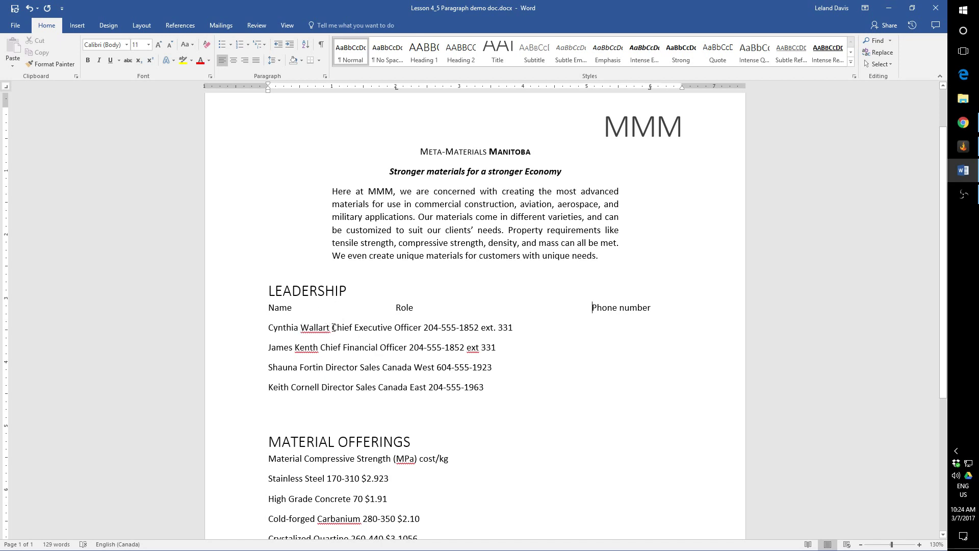
Insert one tab character before the role in each of the four Leadership contact lines.
{"action": "left_click", "coordinate": [331, 327]}
{"action": "key", "text": "Tab"}
{"action": "left_click", "coordinate": [320, 347]}
{"action": "key", "text": "Tab"}
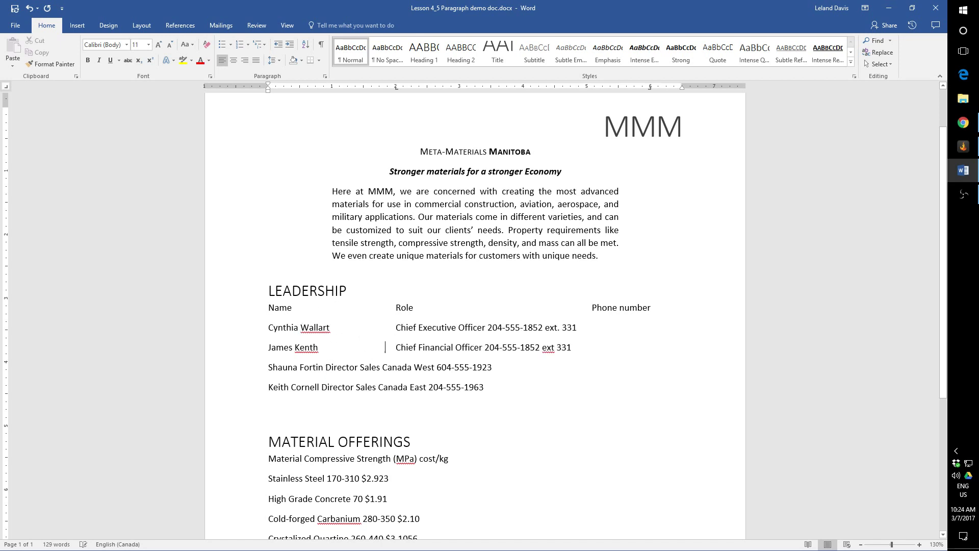
{"action": "left_click", "coordinate": [327, 368]}
{"action": "key", "text": "Tab"}
{"action": "left_click", "coordinate": [320, 388]}
{"action": "key", "text": "Tab"}
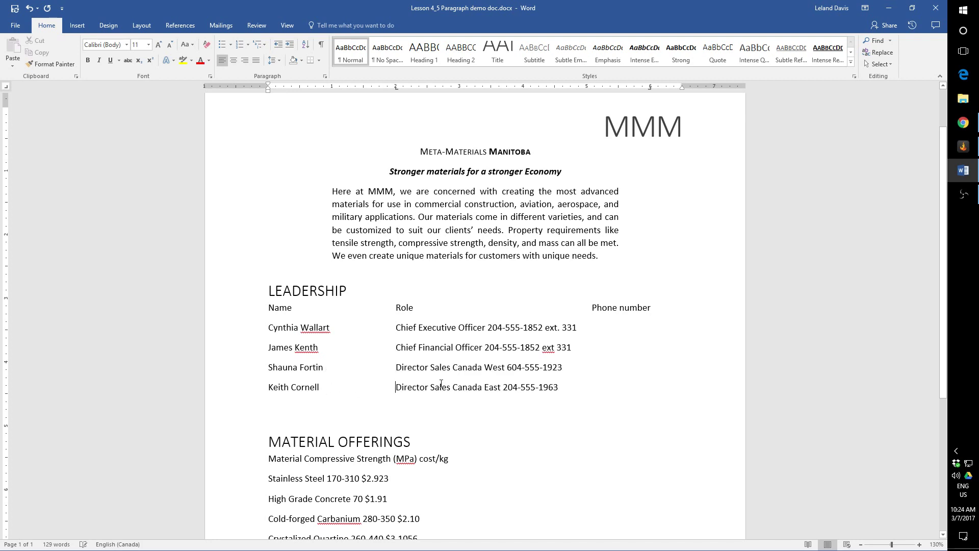
Insert one tab character before the phone number in each of the four Leadership contact lines.
{"action": "left_click", "coordinate": [487, 327]}
{"action": "key", "text": "Tab"}
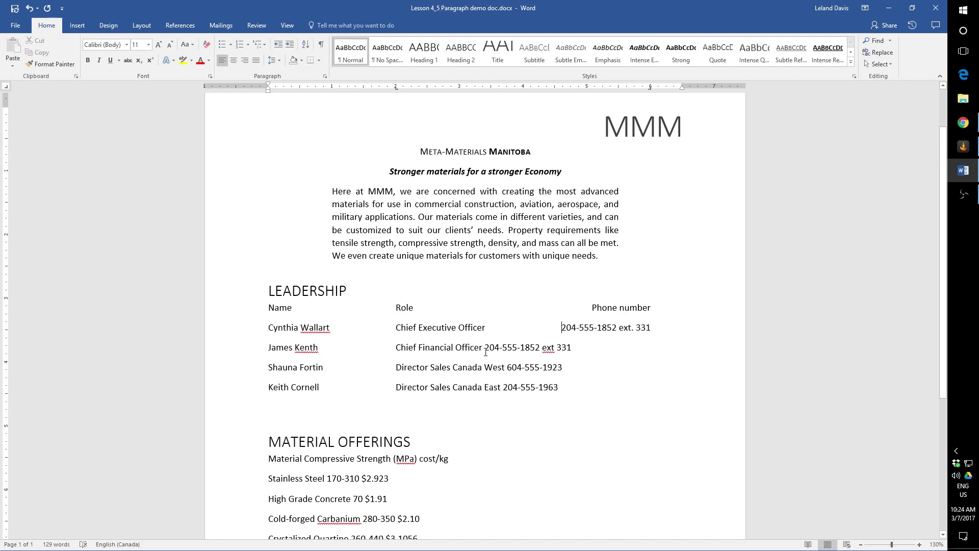
{"action": "left_click", "coordinate": [484, 347]}
{"action": "key", "text": "Tab"}
{"action": "key", "text": "Tab"}
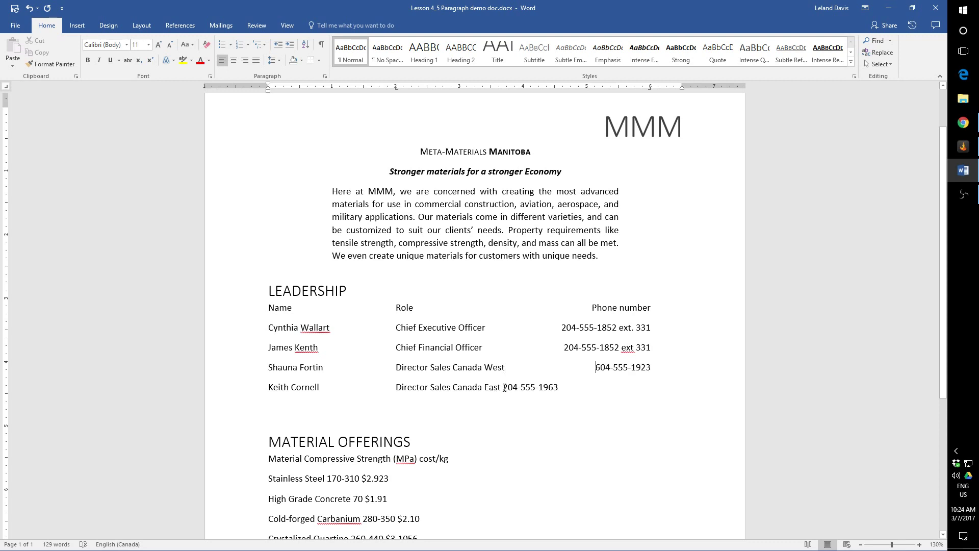
{"action": "left_click", "coordinate": [503, 387]}
{"action": "key", "text": "Tab"}
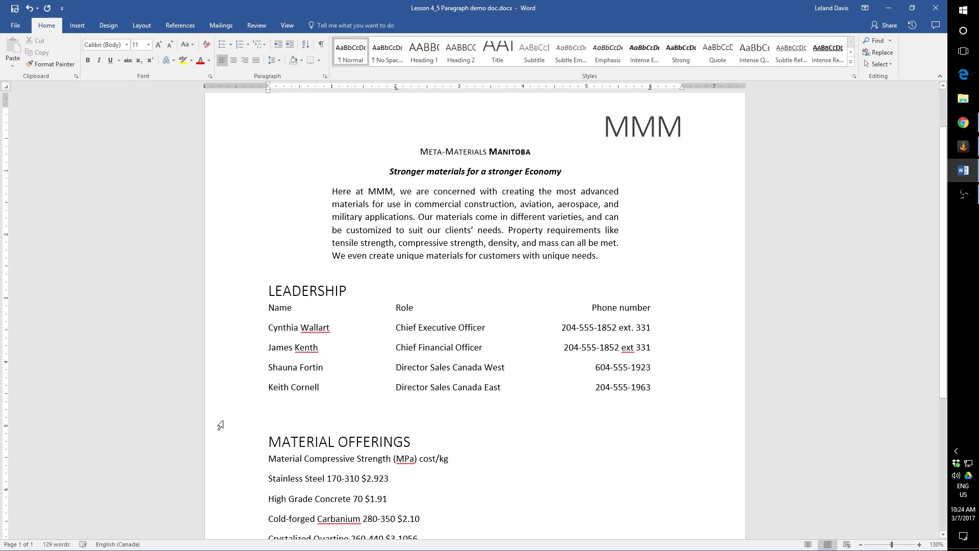
Make the Name, Role and Phone number header line of the Leadership list bold.
{"action": "scroll", "coordinate": [250, 398], "scroll_direction": "down", "scroll_amount": 3}
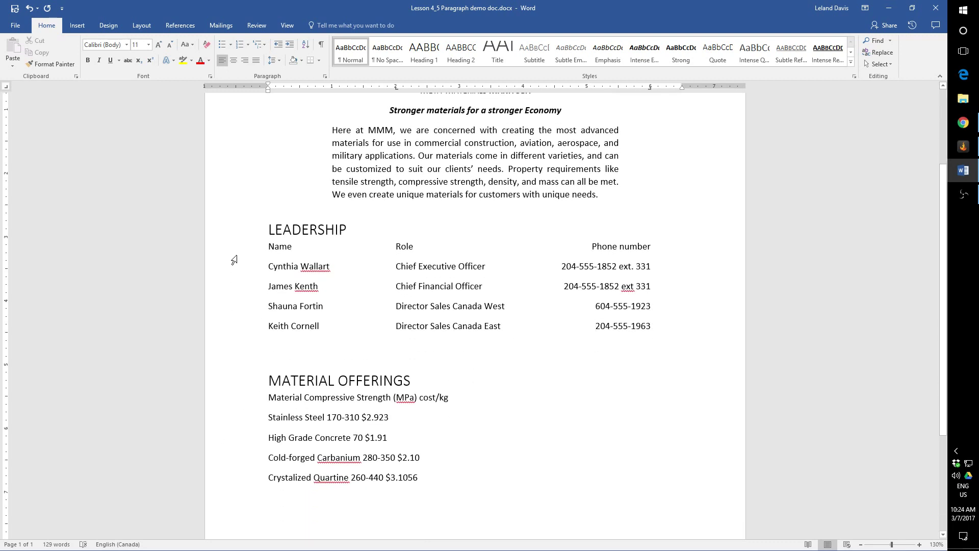
{"action": "left_click", "coordinate": [240, 249]}
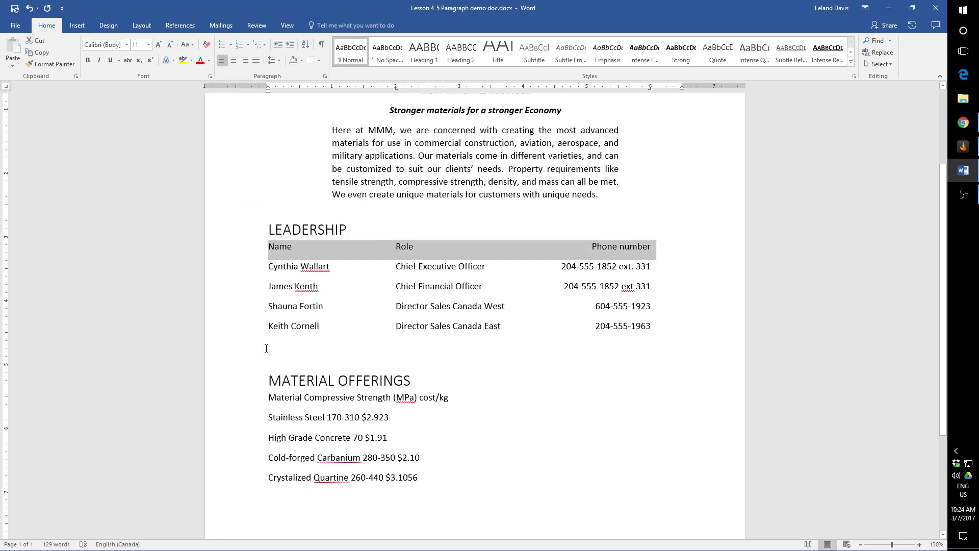
{"action": "key", "text": "ctrl+b"}
{"action": "left_click", "coordinate": [417, 267]}
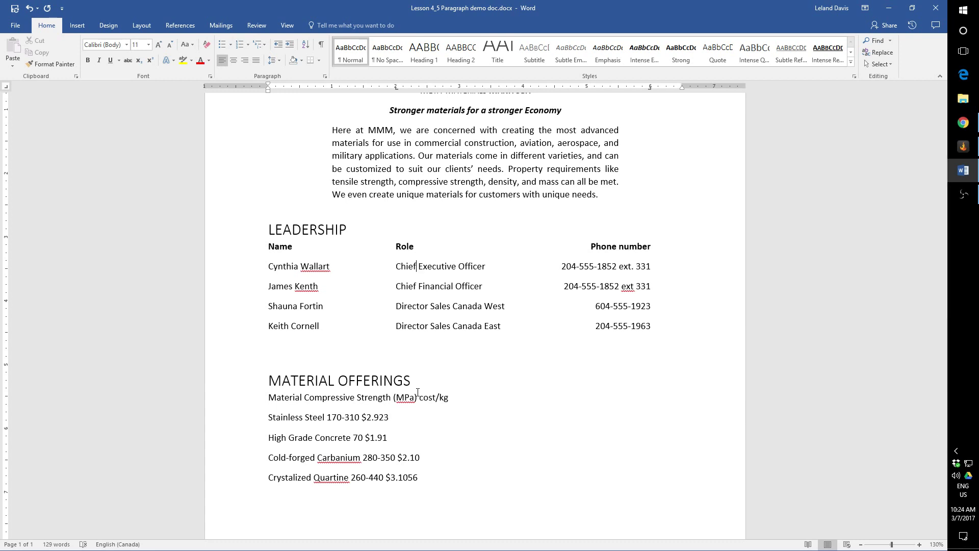
Examine the tab stops applied to the header line and contact lines of the Leadership list.
{"action": "scroll", "coordinate": [417, 392], "scroll_direction": "up", "scroll_amount": 2}
{"action": "scroll", "coordinate": [403, 408], "scroll_direction": "down", "scroll_amount": 2}
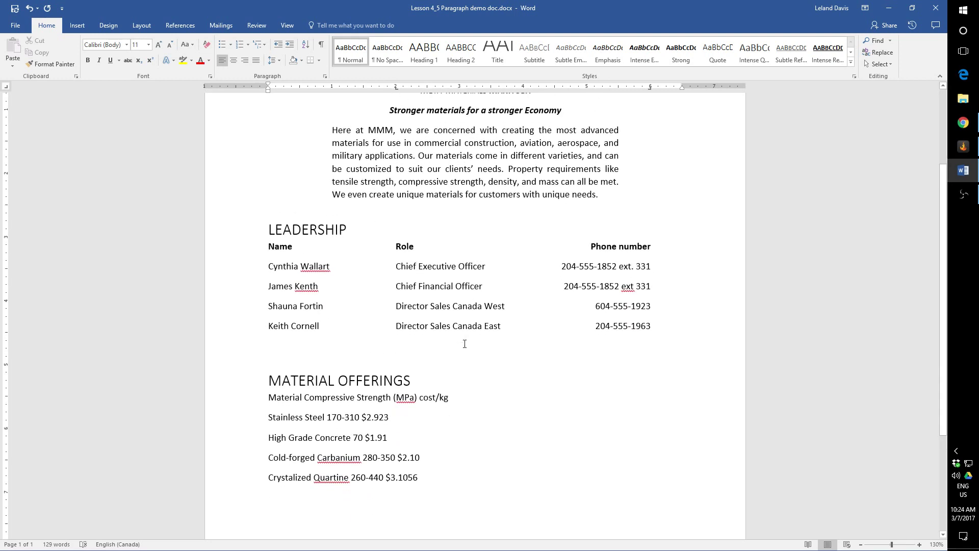
{"action": "left_click", "coordinate": [395, 407]}
{"action": "left_click_drag", "start_coordinate": [663, 324], "coordinate": [268, 246]}
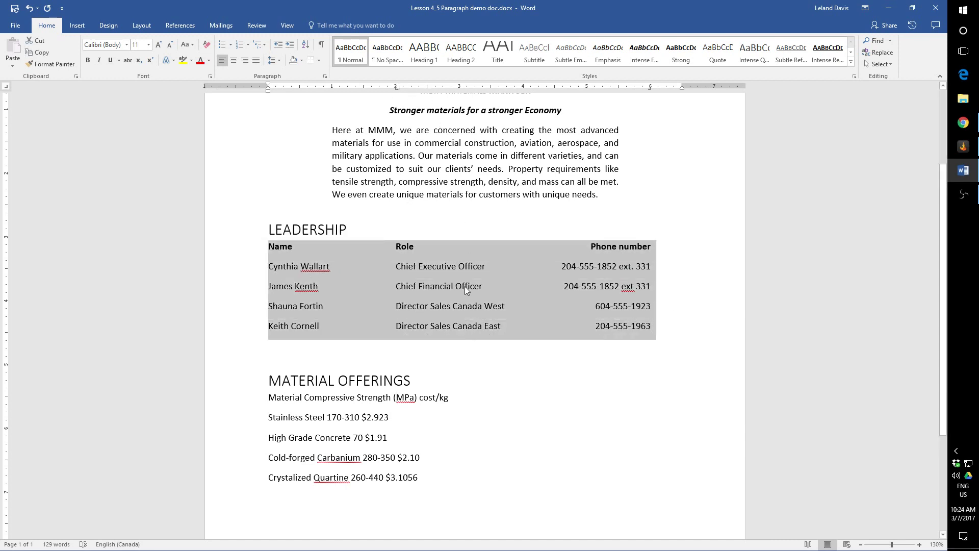
{"action": "left_click", "coordinate": [457, 300]}
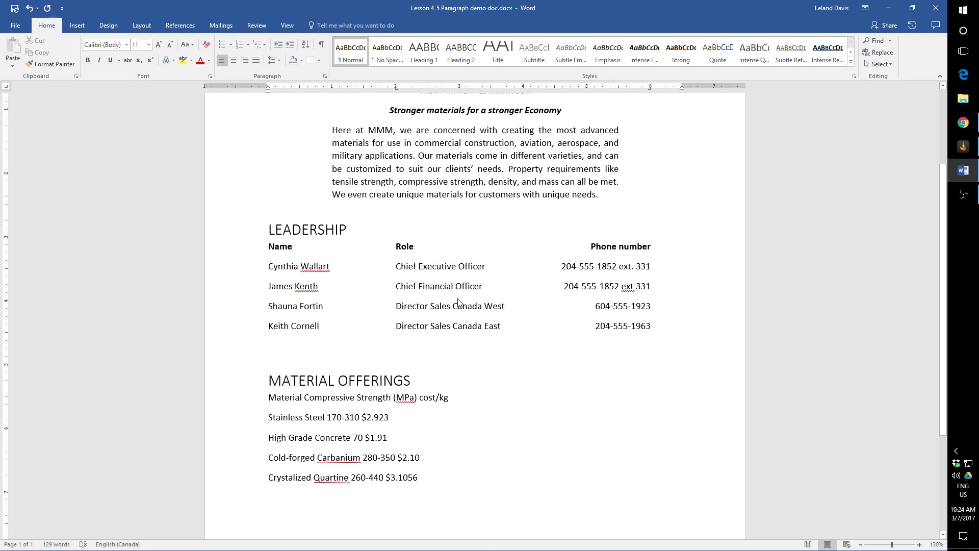
{"action": "left_click", "coordinate": [276, 245]}
{"action": "left_click", "coordinate": [308, 267]}
{"action": "left_click", "coordinate": [436, 325]}
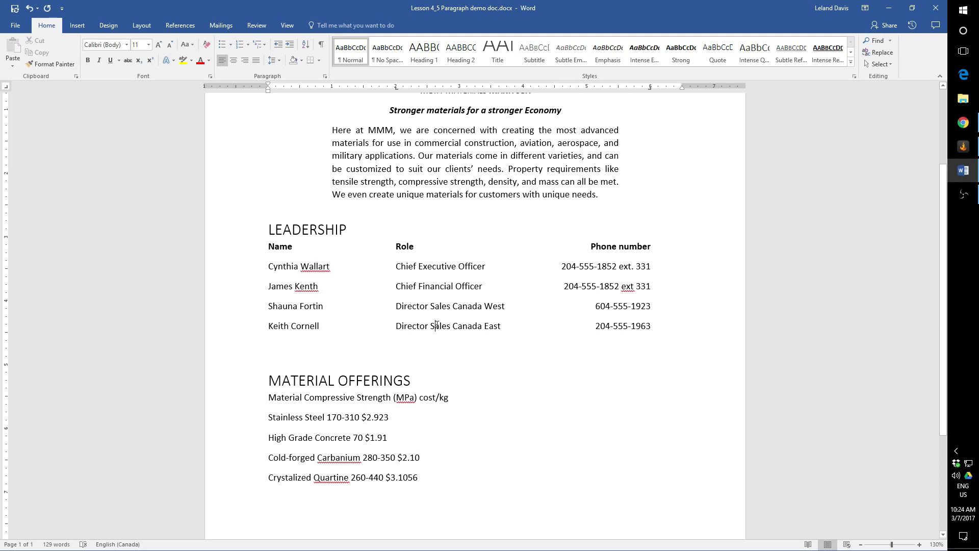
Add a new line with a tab character below the last Leadership contact, then remove both.
{"action": "left_click", "coordinate": [655, 335]}
{"action": "key", "text": "Return"}
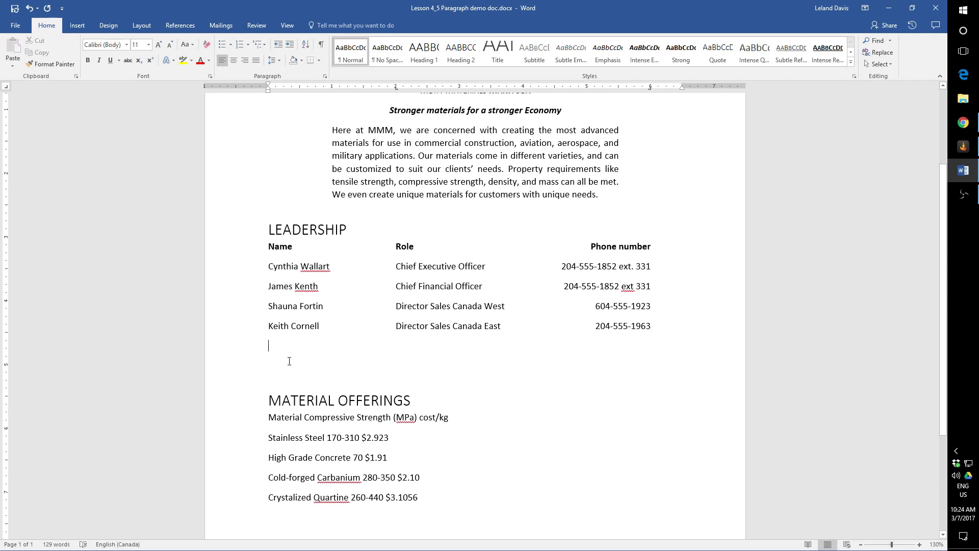
{"action": "key", "text": "Tab"}
{"action": "key", "text": "BackSpace"}
{"action": "key", "text": "BackSpace"}
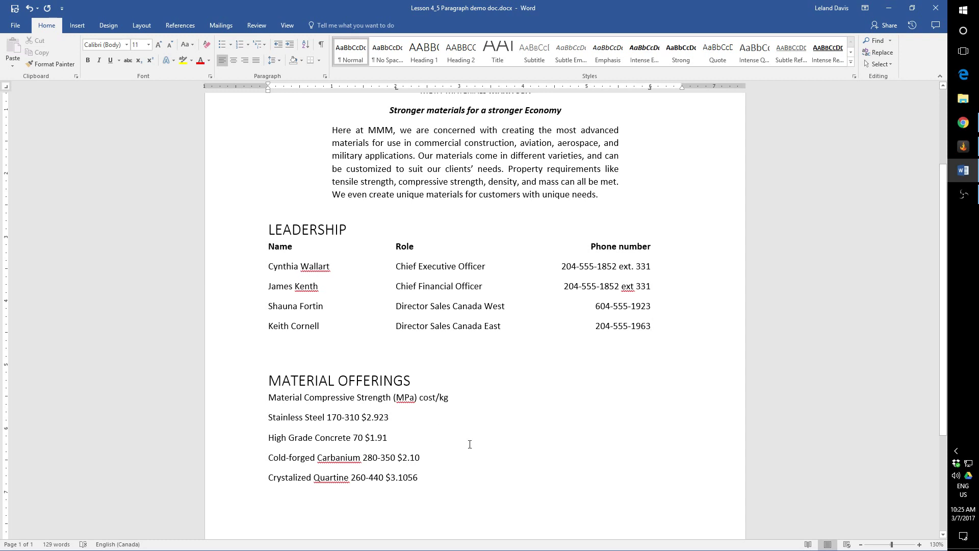
Add a new line below the last Leadership contact and clear its 2-inch and 6-inch tab stops.
{"action": "scroll", "coordinate": [390, 386], "scroll_direction": "down", "scroll_amount": 1}
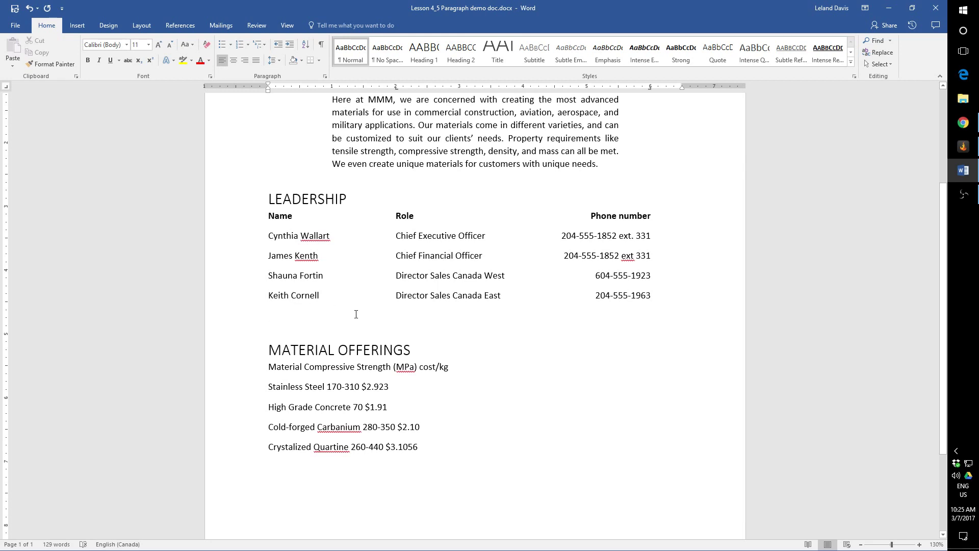
{"action": "key", "text": "Return"}
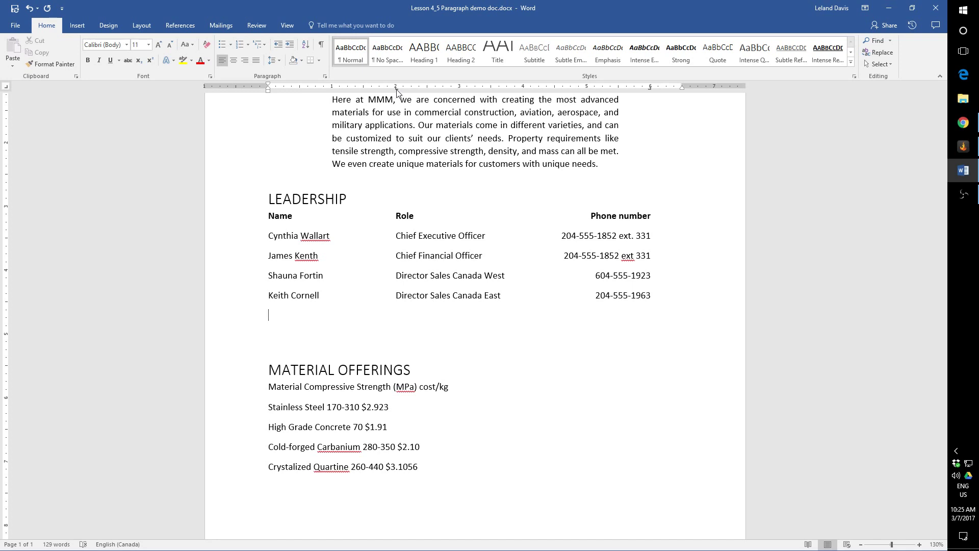
{"action": "left_click_drag", "start_coordinate": [397, 89], "coordinate": [157, 97]}
{"action": "left_click_drag", "start_coordinate": [650, 89], "coordinate": [168, 101]}
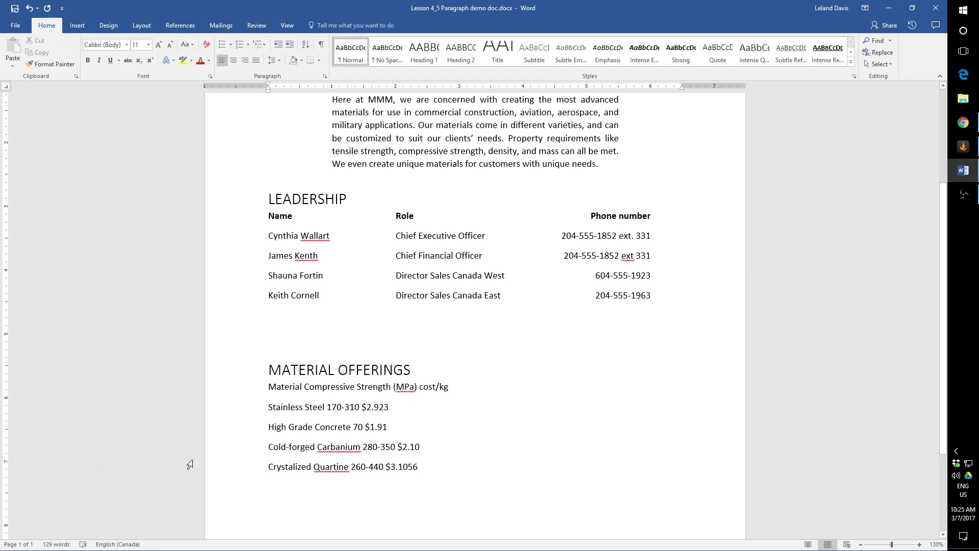
Delete the empty lines between the Leadership list and the Material Offerings heading, then add one blank line back.
{"action": "key", "text": "BackSpace"}
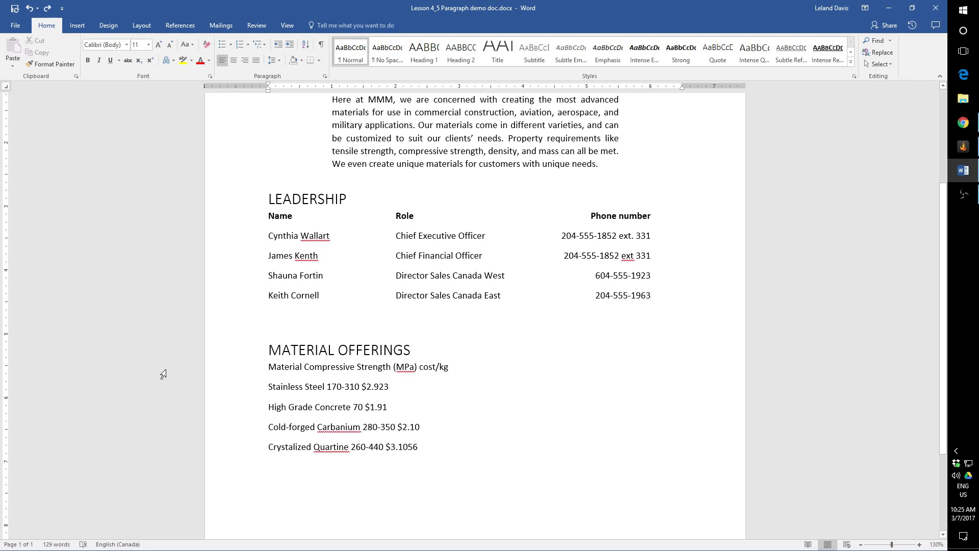
{"action": "key", "text": "BackSpace"}
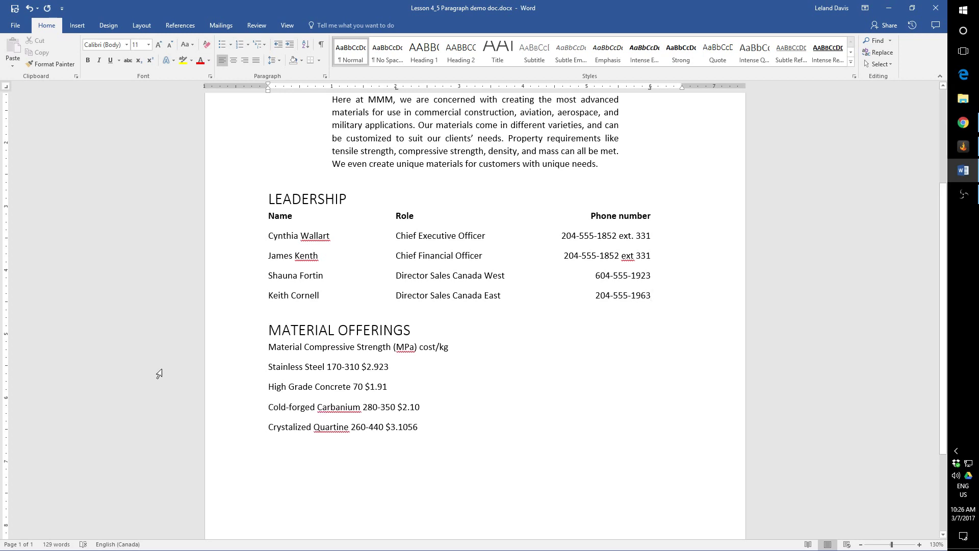
{"action": "key", "text": "Return"}
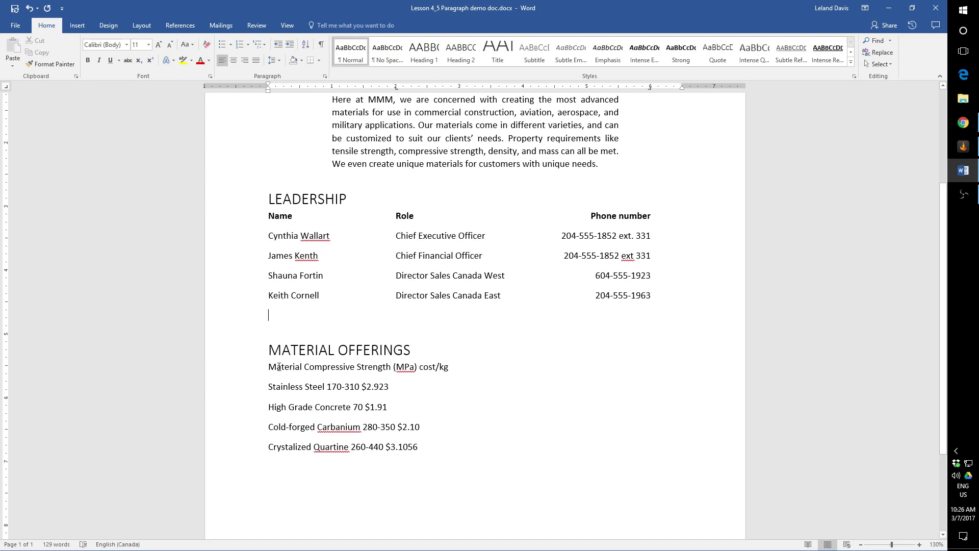
{"action": "left_click", "coordinate": [270, 350]}
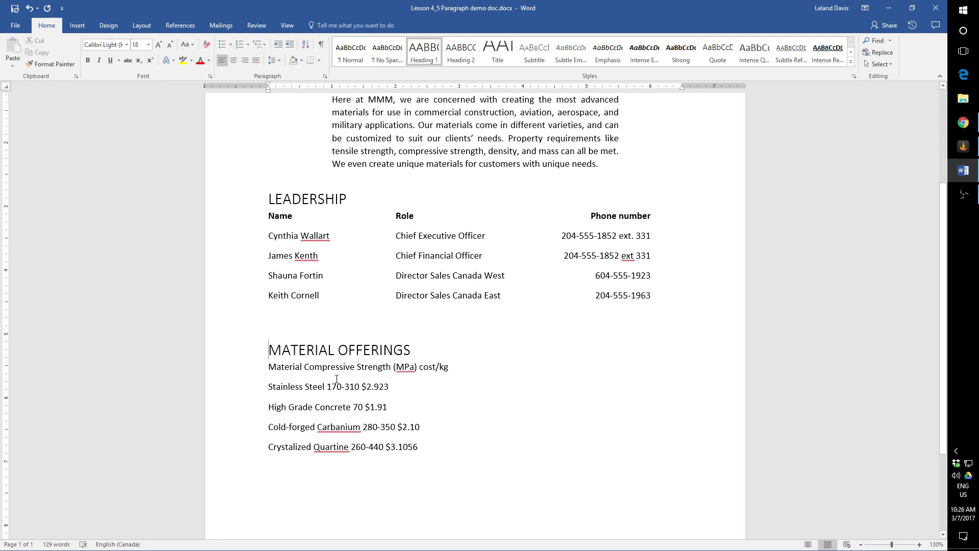
Make the Material, Compressive Strength (MPa) and cost/kg header line under Material Offerings bold.
{"action": "scroll", "coordinate": [234, 343], "scroll_direction": "up", "scroll_amount": 5}
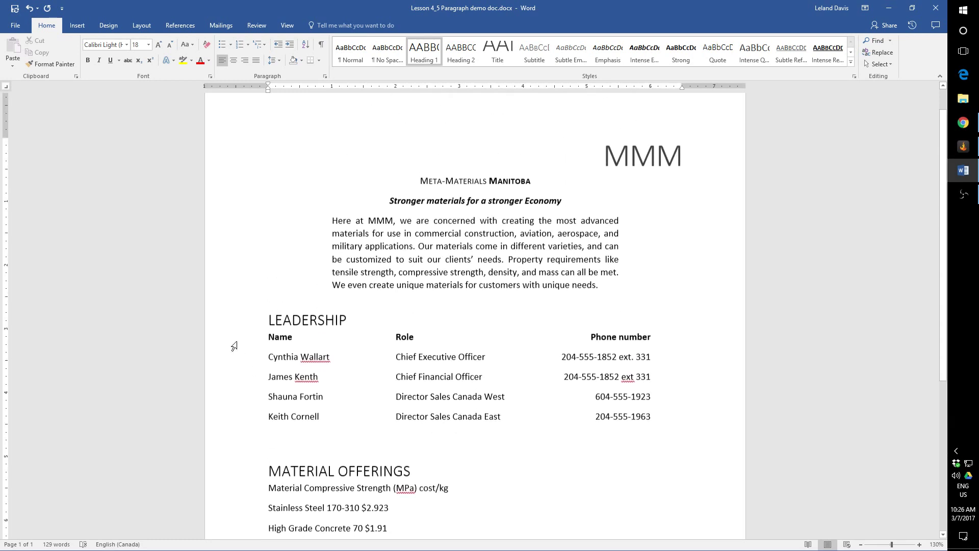
{"action": "scroll", "coordinate": [212, 328], "scroll_direction": "down", "scroll_amount": 4}
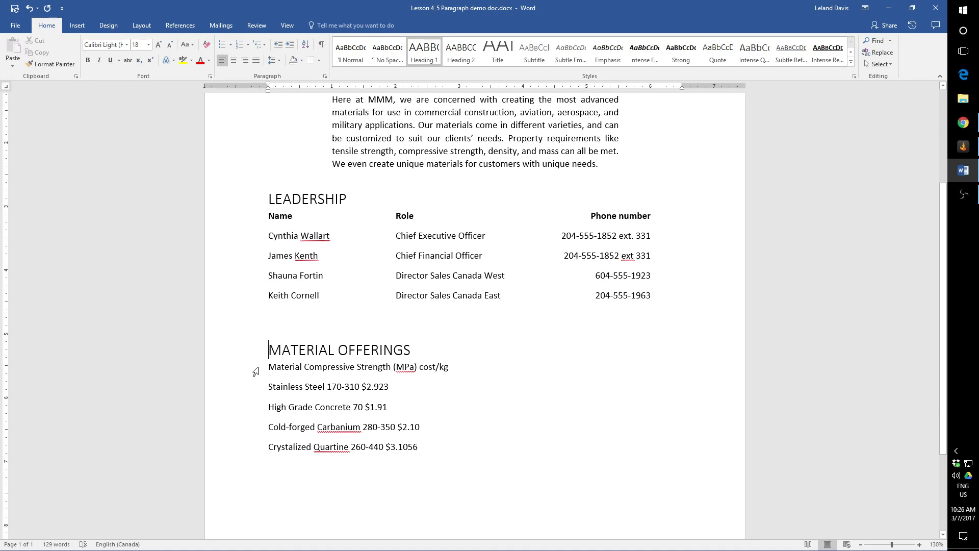
{"action": "left_click", "coordinate": [255, 371]}
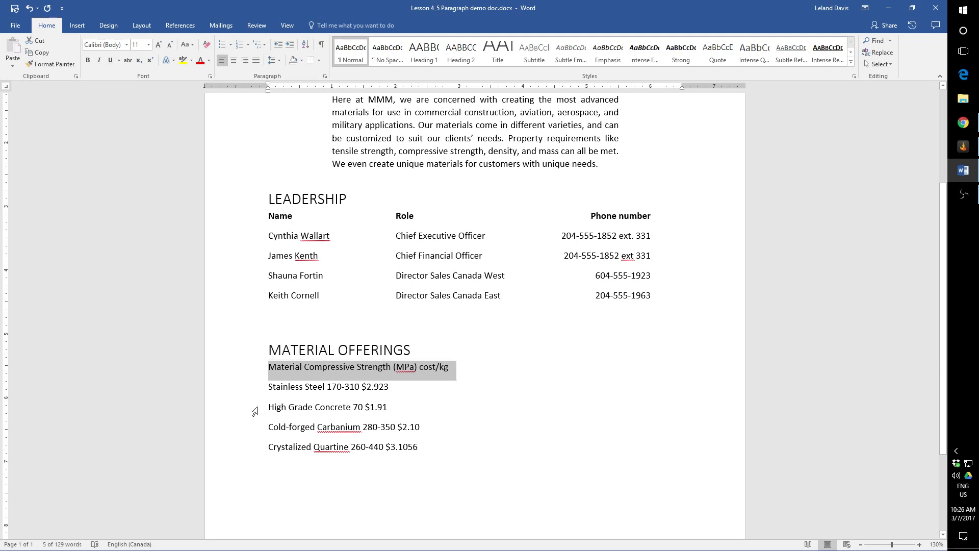
{"action": "key", "text": "ctrl+b"}
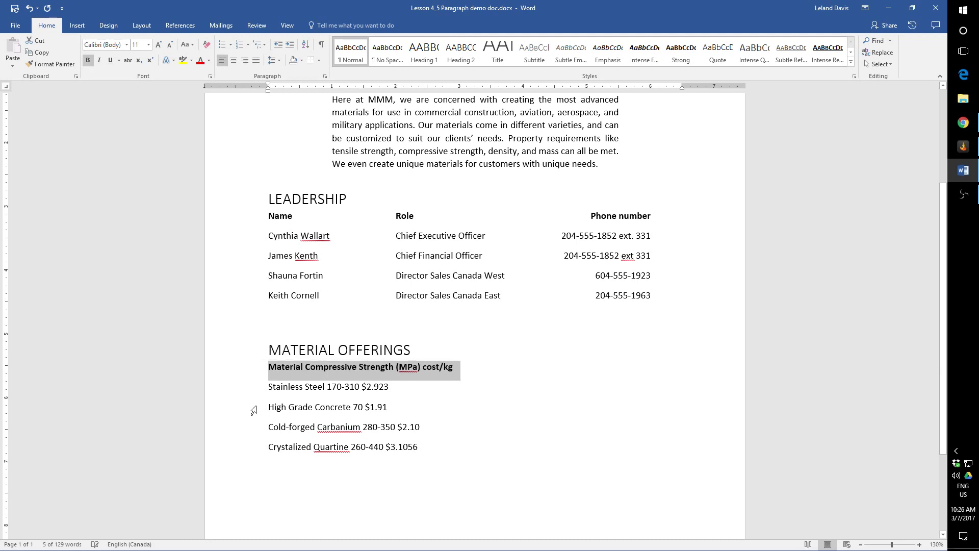
{"action": "left_click", "coordinate": [305, 368]}
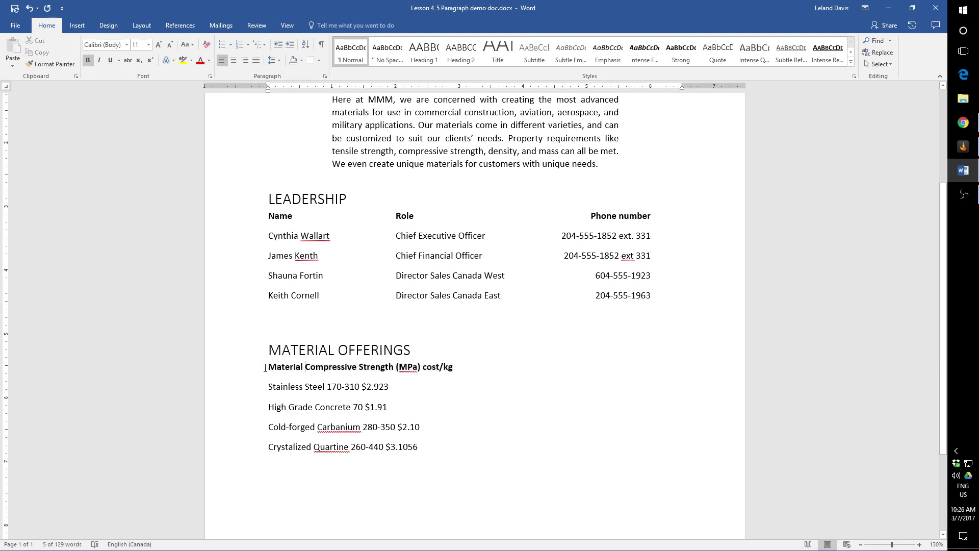
{"action": "left_click", "coordinate": [258, 370]}
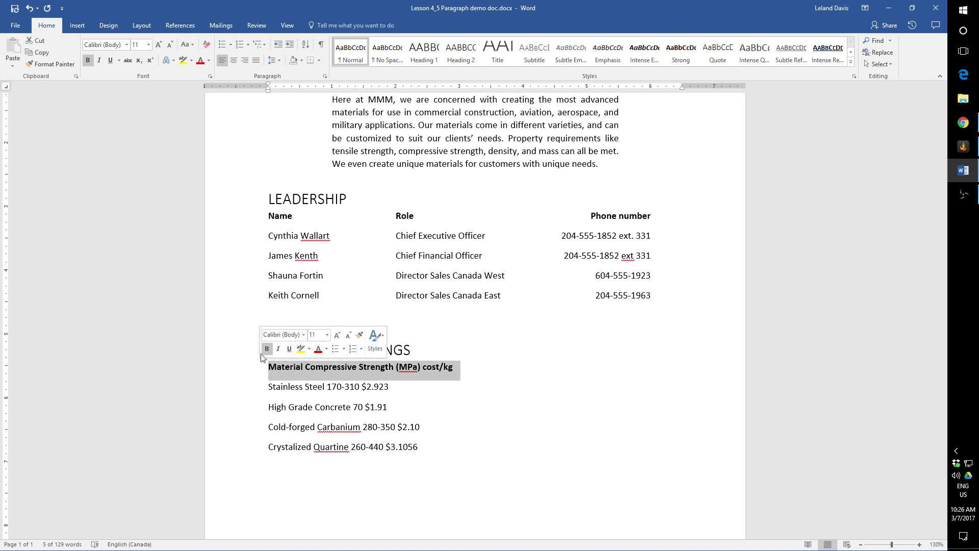
{"action": "left_click", "coordinate": [88, 62]}
{"action": "left_click", "coordinate": [87, 62]}
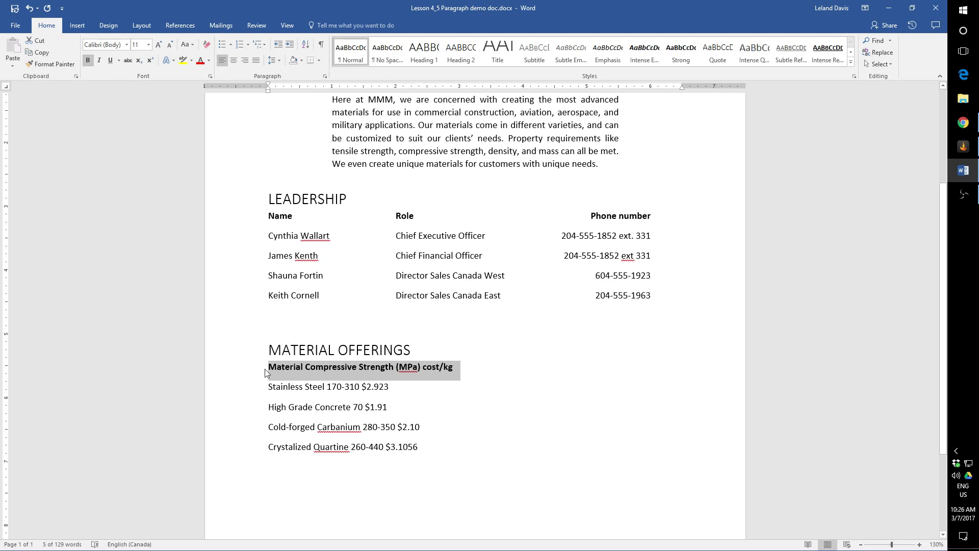
Add a left tab stop at 2 inches to the Material Offerings header line and the four material lines below it.
{"action": "left_click", "coordinate": [278, 368]}
{"action": "left_click_drag", "start_coordinate": [258, 372], "coordinate": [301, 472]}
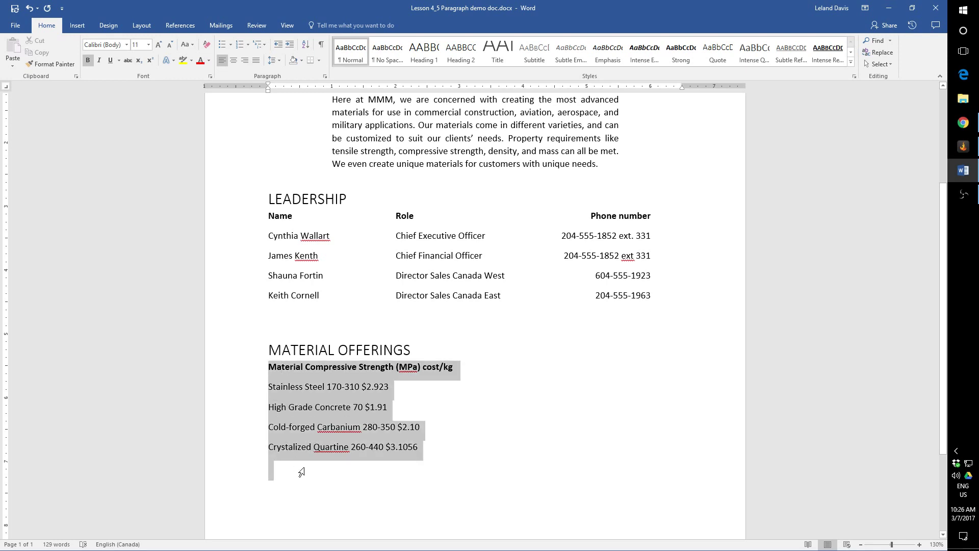
{"action": "left_click_drag", "start_coordinate": [428, 449], "coordinate": [254, 375]}
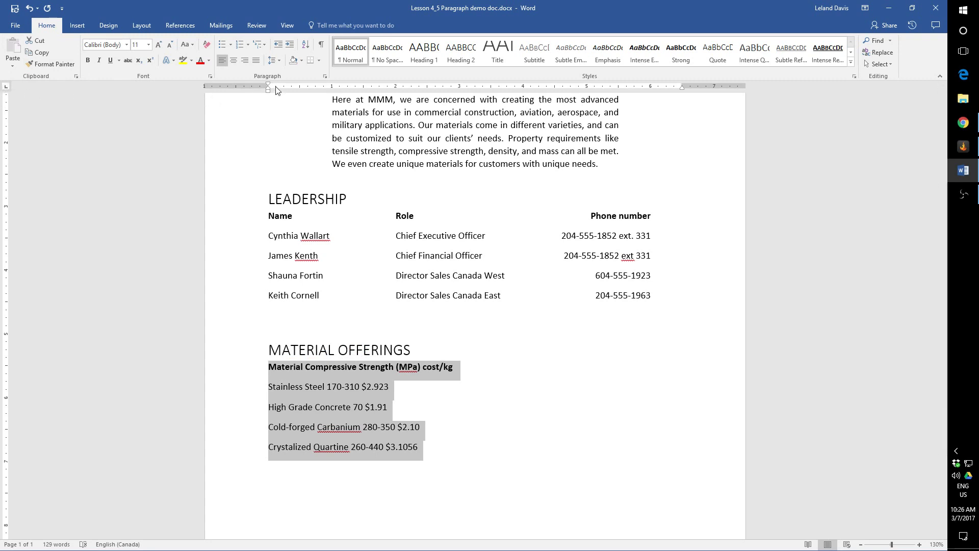
{"action": "left_click_drag", "start_coordinate": [275, 91], "coordinate": [397, 89]}
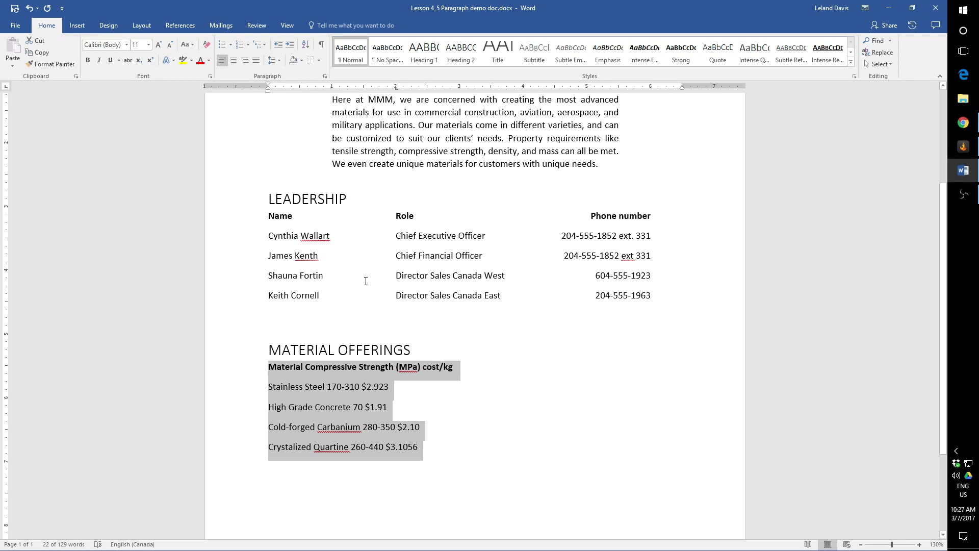
{"action": "left_click", "coordinate": [266, 367]}
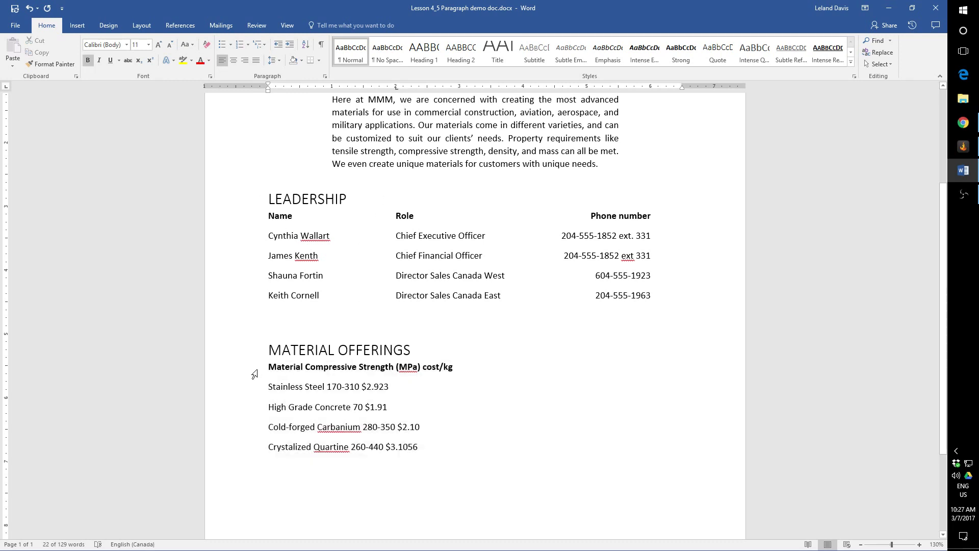
Add a center tab stop at 5 inches to the Material Offerings header line only.
{"action": "left_click", "coordinate": [241, 371]}
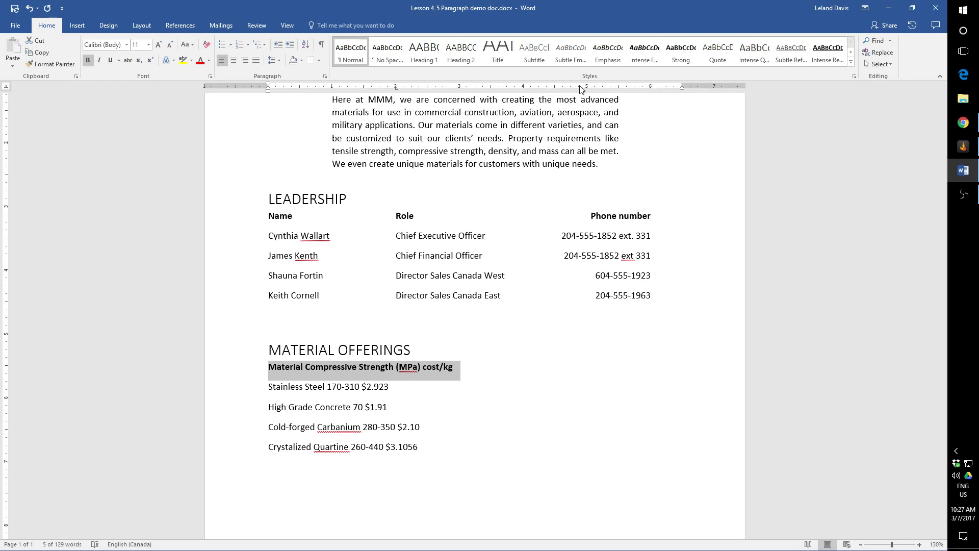
{"action": "mouse_move", "coordinate": [581, 87]}
{"action": "left_mouse_down"}
{"action": "mouse_move", "coordinate": [572, 87]}
{"action": "mouse_move", "coordinate": [599, 91]}
{"action": "left_mouse_up"}
{"action": "left_click_drag", "start_coordinate": [465, 86], "coordinate": [587, 90]}
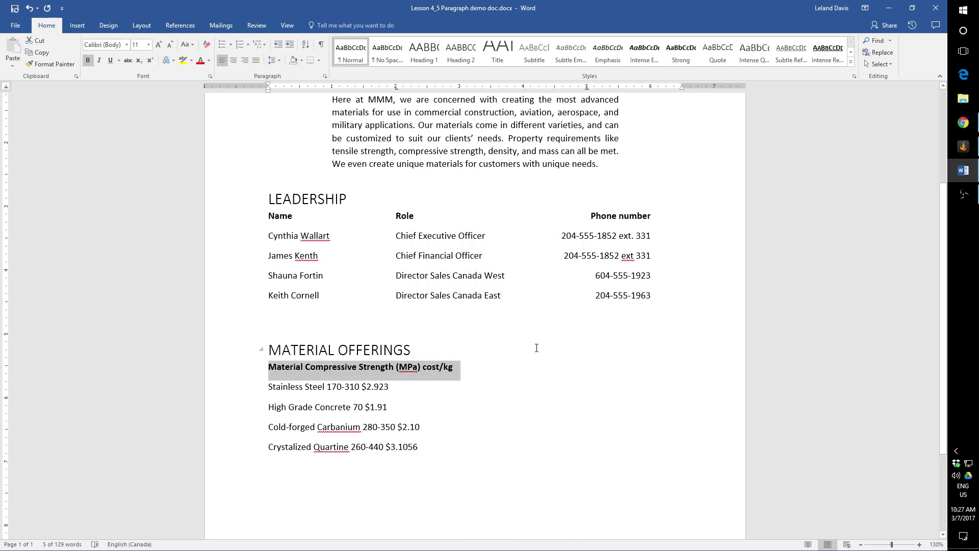
{"action": "left_click", "coordinate": [429, 353]}
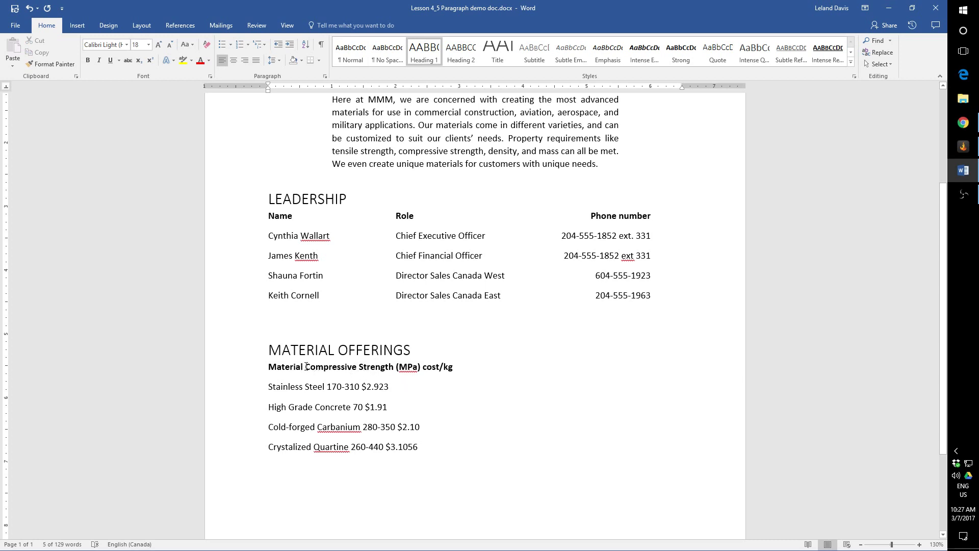
Insert tab characters before Compressive Strength (MPa) and before cost/kg in the Material Offerings header line.
{"action": "left_click", "coordinate": [306, 367]}
{"action": "key", "text": "Tab"}
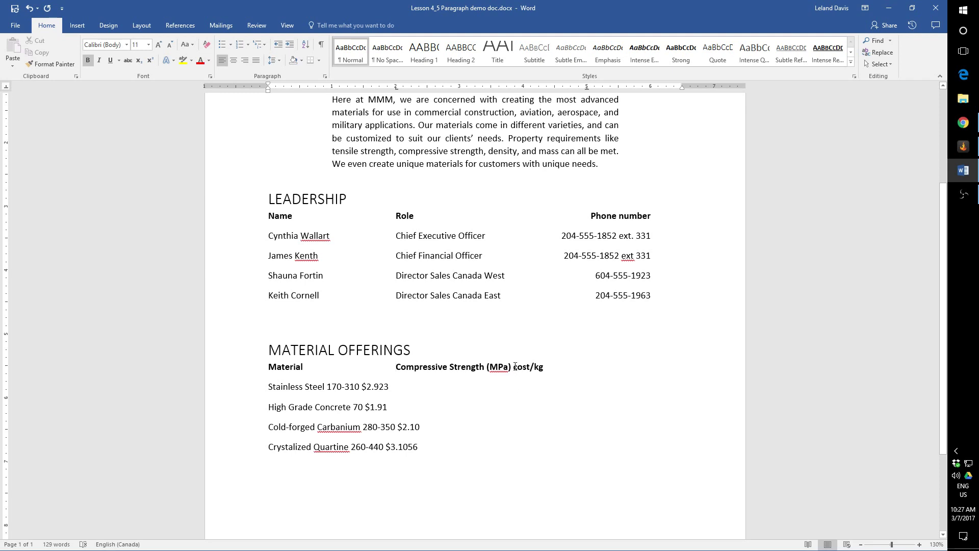
{"action": "key", "text": "Tab"}
Move the header line's center tab stop for cost/kg to 5.5 inches.
{"action": "left_click", "coordinate": [240, 368]}
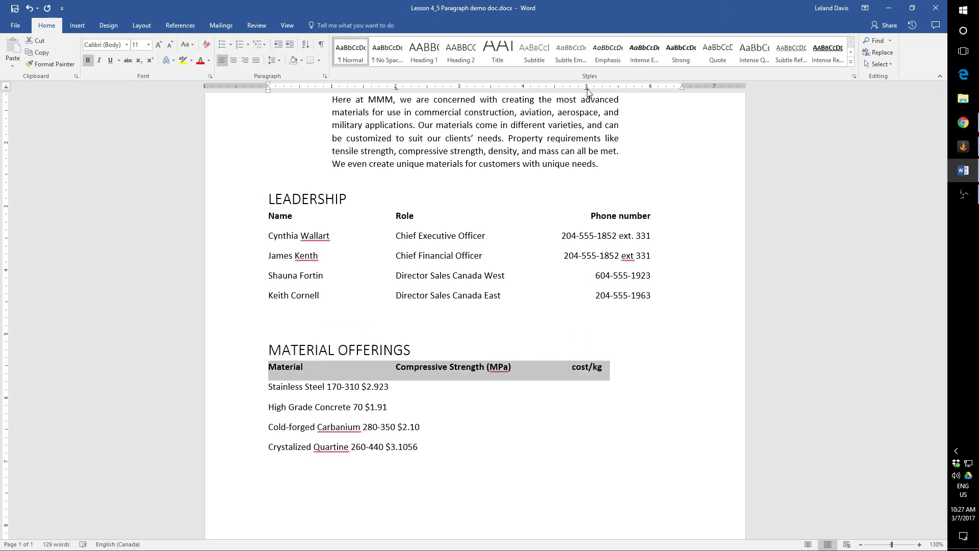
{"action": "left_click_drag", "start_coordinate": [587, 90], "coordinate": [618, 92]}
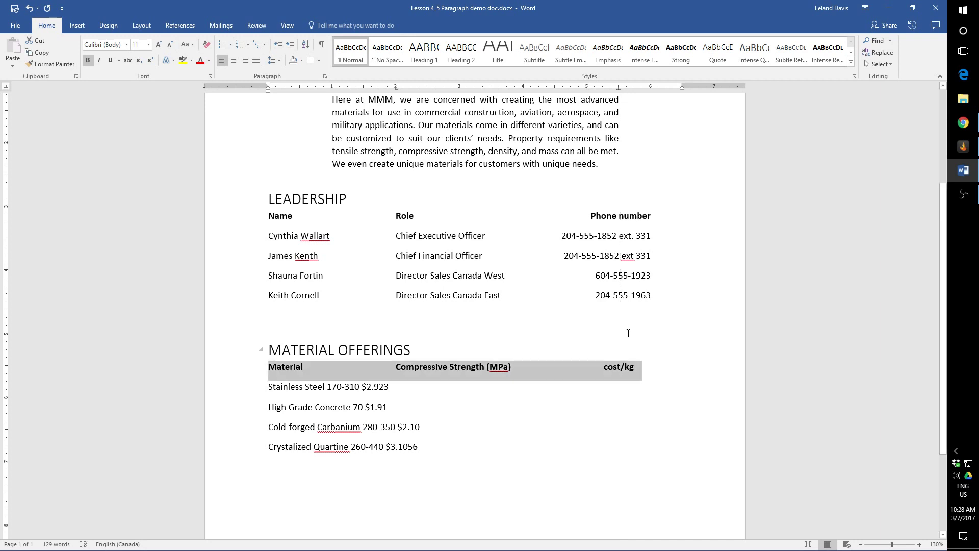
{"action": "left_click", "coordinate": [625, 352]}
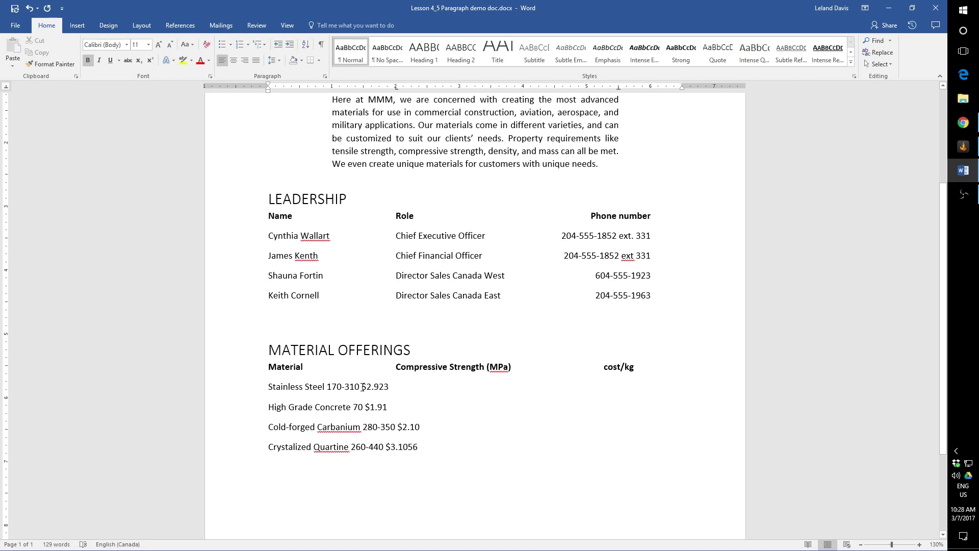
{"action": "left_click", "coordinate": [362, 387]}
{"action": "key", "text": "Tab"}
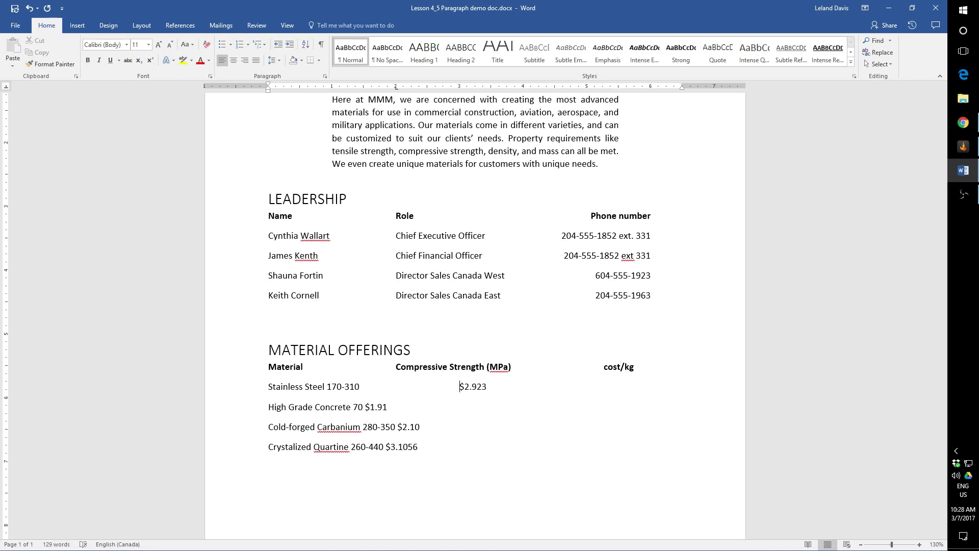
{"action": "key", "text": "Tab"}
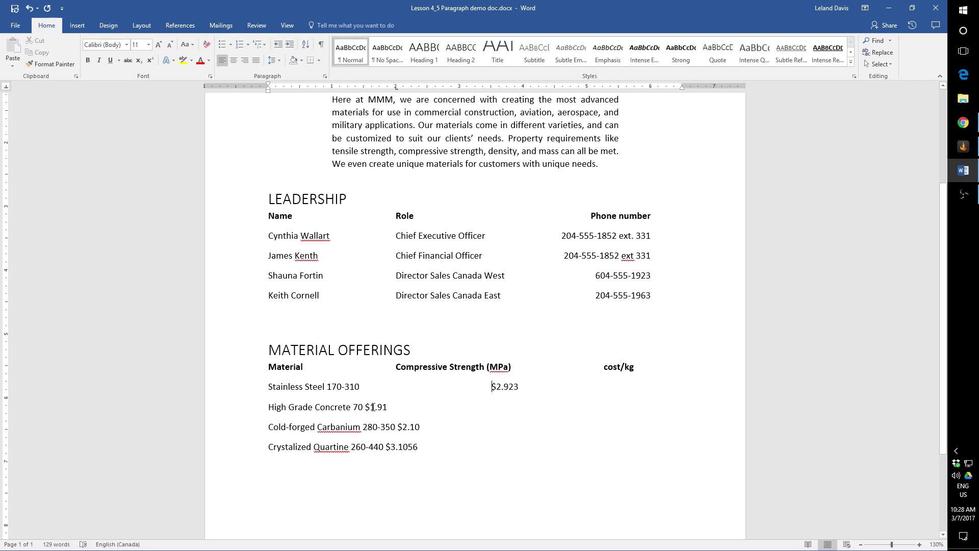
{"action": "key", "text": "BackSpace"}
{"action": "key", "text": "BackSpace"}
Add a center tab stop at 5.5 inches to the four material lines below the header.
{"action": "left_click_drag", "start_coordinate": [256, 389], "coordinate": [263, 447]}
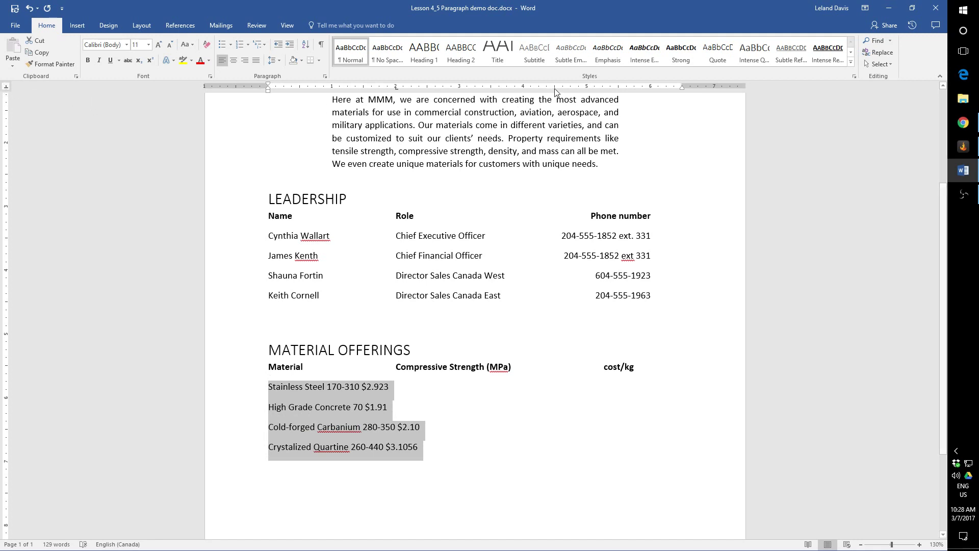
{"action": "left_click_drag", "start_coordinate": [565, 87], "coordinate": [621, 90]}
{"action": "left_click", "coordinate": [378, 407]}
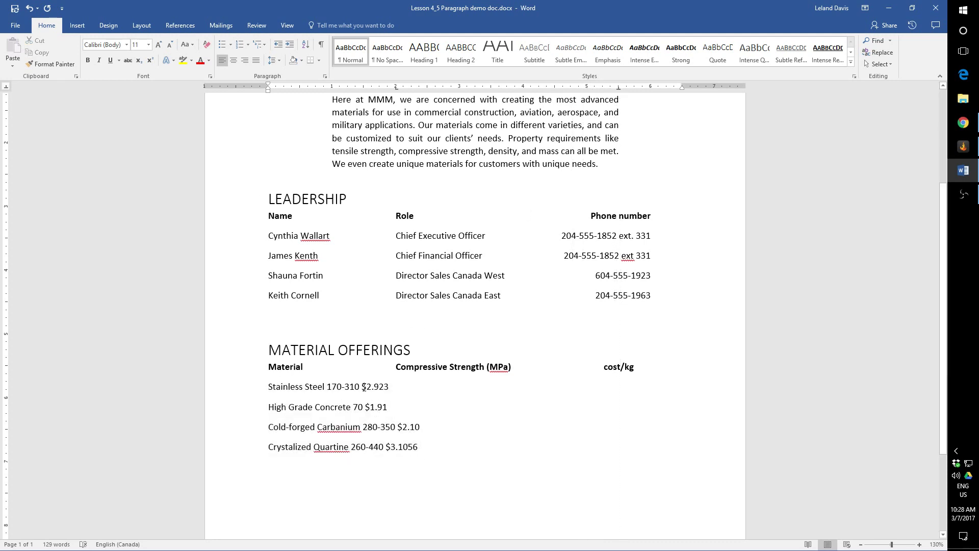
Insert tab characters before the prices in the Stainless Steel, High Grade Concrete, Cold-forged Carbanium and Crystalized Quartine lines.
{"action": "left_click", "coordinate": [362, 388]}
{"action": "key", "text": "Tab"}
{"action": "left_click", "coordinate": [365, 407]}
{"action": "key", "text": "Tab"}
{"action": "key", "text": "Tab"}
{"action": "left_click", "coordinate": [397, 427]}
{"action": "key", "text": "Tab"}
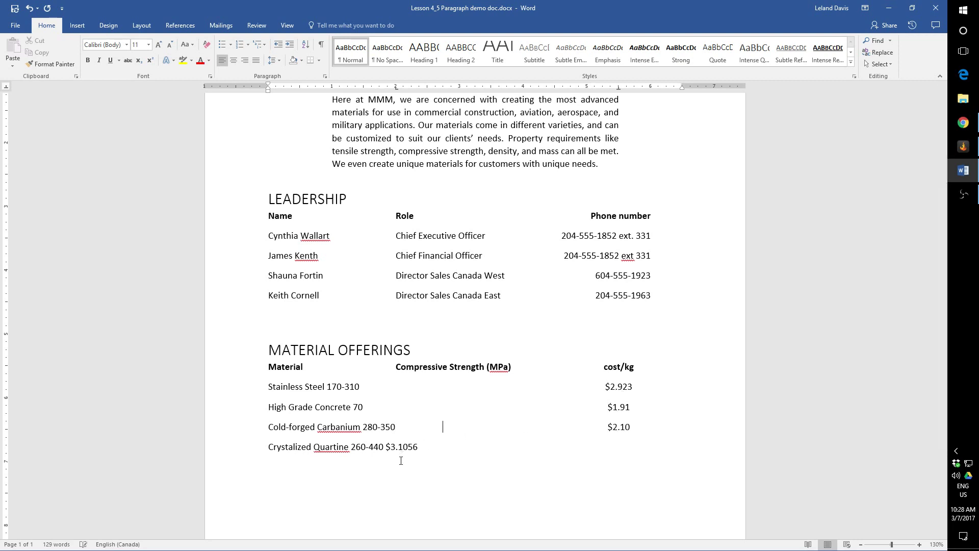
{"action": "left_click", "coordinate": [389, 449]}
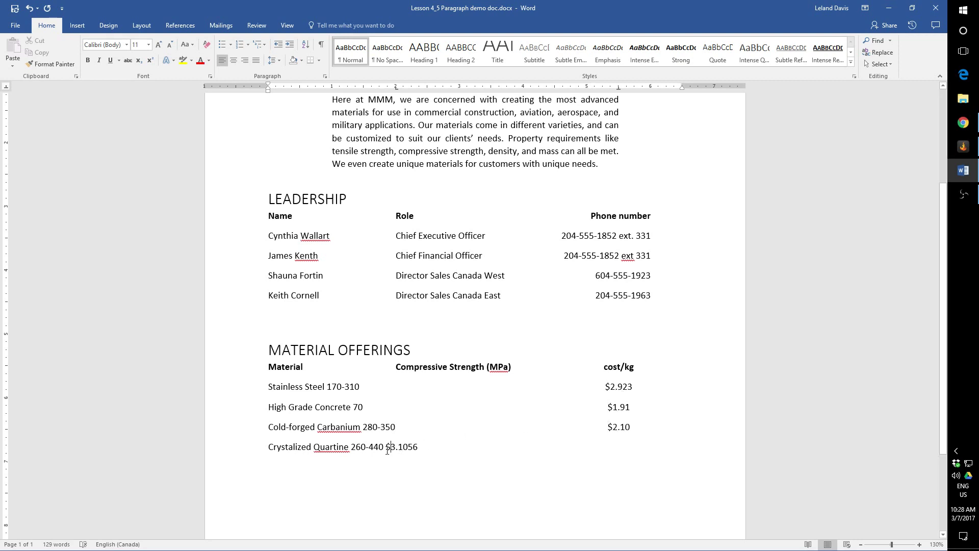
{"action": "key", "text": "Tab"}
Remove the tab characters before the prices in the four material lines.
{"action": "key", "text": "BackSpace"}
{"action": "key", "text": "BackSpace"}
{"action": "key", "text": "Up"}
{"action": "key", "text": "BackSpace"}
{"action": "key", "text": "Up"}
{"action": "key", "text": "BackSpace"}
{"action": "key", "text": "BackSpace"}
{"action": "key", "text": "Up"}
{"action": "key", "text": "BackSpace"}
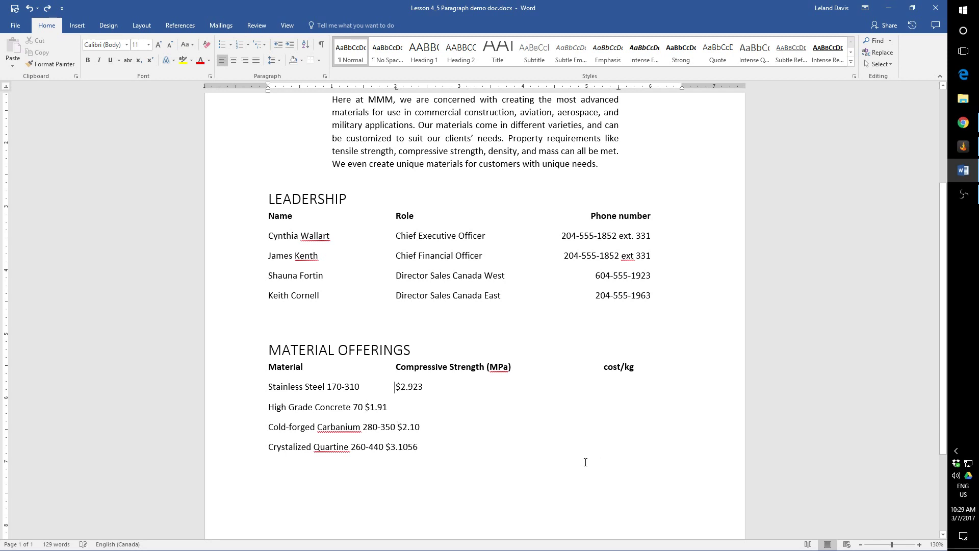
{"action": "key", "text": "BackSpace"}
Replace the center tab stop on the four material lines with a decimal tab stop at 5.5 inches.
{"action": "key", "text": "ctrl+z"}
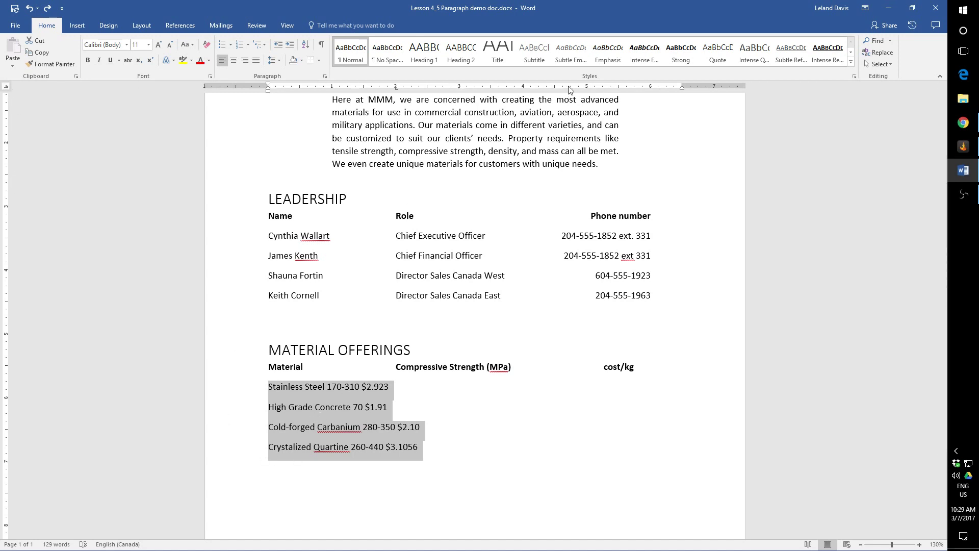
{"action": "left_click_drag", "start_coordinate": [660, 91], "coordinate": [619, 92]}
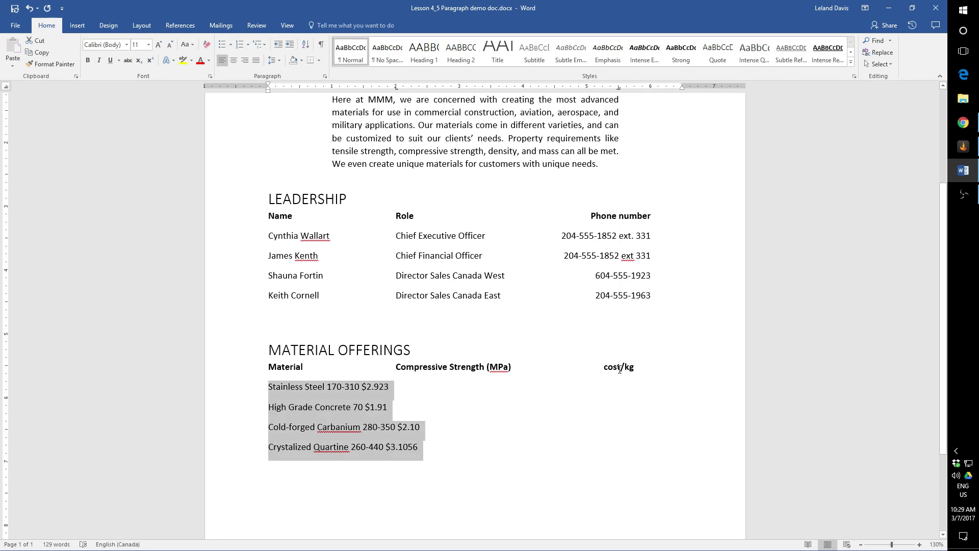
{"action": "left_click", "coordinate": [430, 412]}
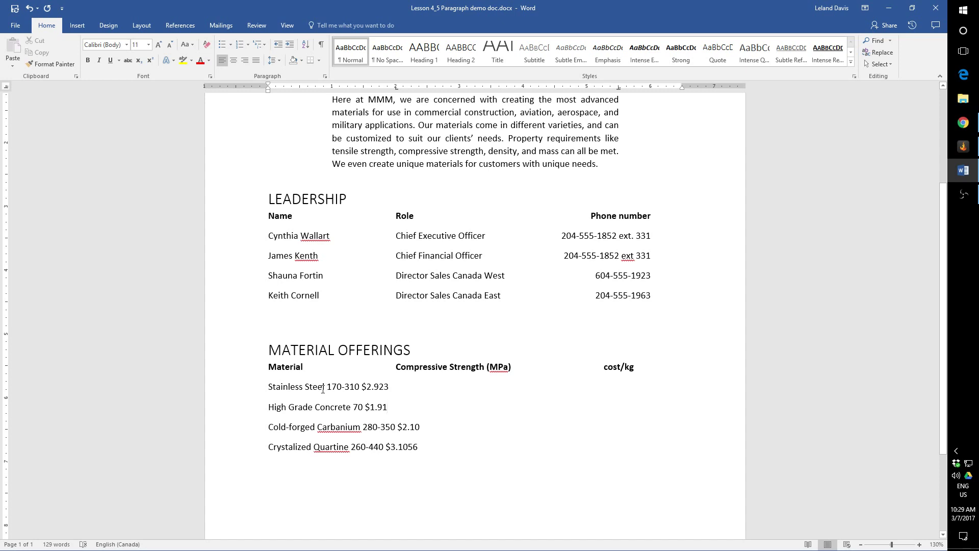
Insert a tab character after Stainless Steel, High Grade, Cold-forged and Crystalized in the material lines.
{"action": "left_click", "coordinate": [326, 387]}
{"action": "key", "text": "Tab"}
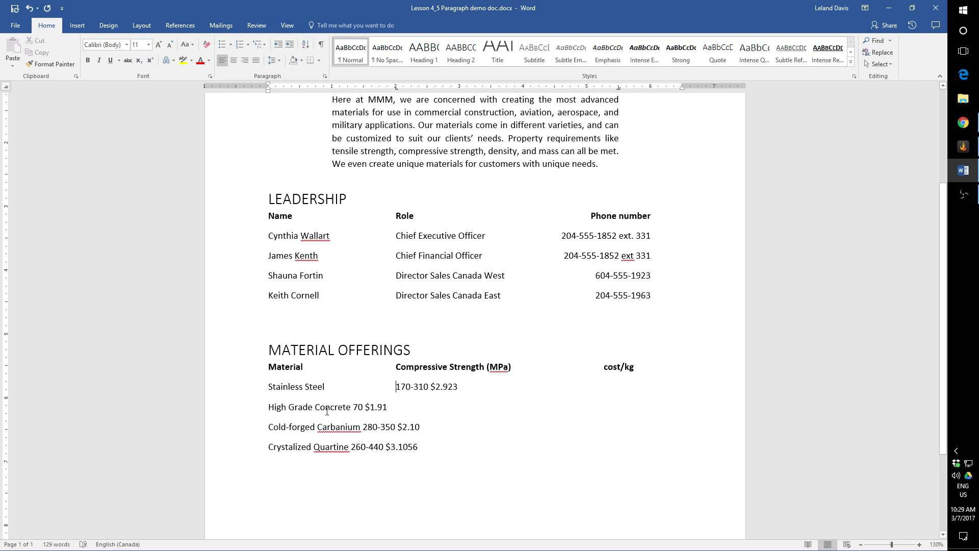
{"action": "left_click", "coordinate": [316, 407]}
{"action": "key", "text": "Tab"}
{"action": "left_click", "coordinate": [317, 427]}
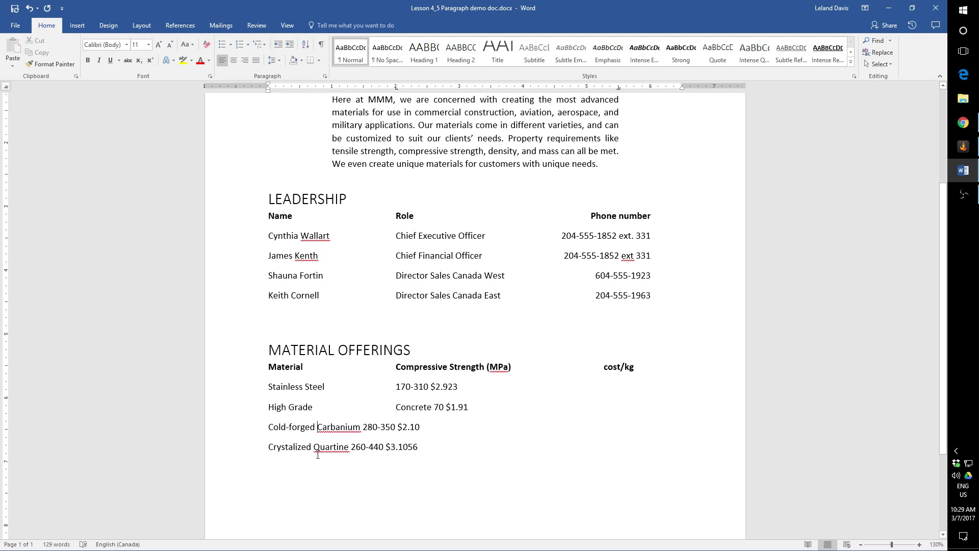
{"action": "key", "text": "Tab"}
{"action": "left_click", "coordinate": [317, 450]}
{"action": "key", "text": "Tab"}
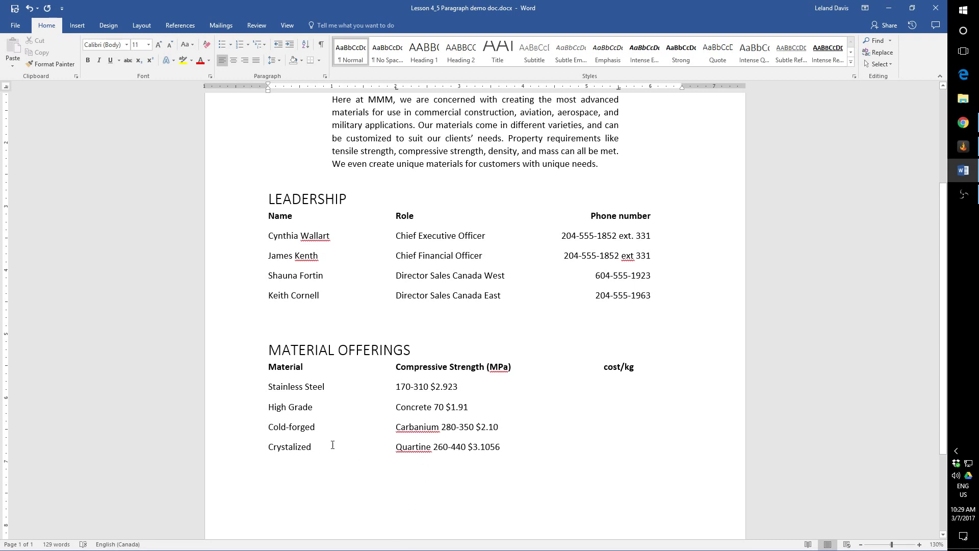
Insert a tab character before the price in each of the four material lines.
{"action": "scroll", "coordinate": [306, 433], "scroll_direction": "up", "scroll_amount": 3}
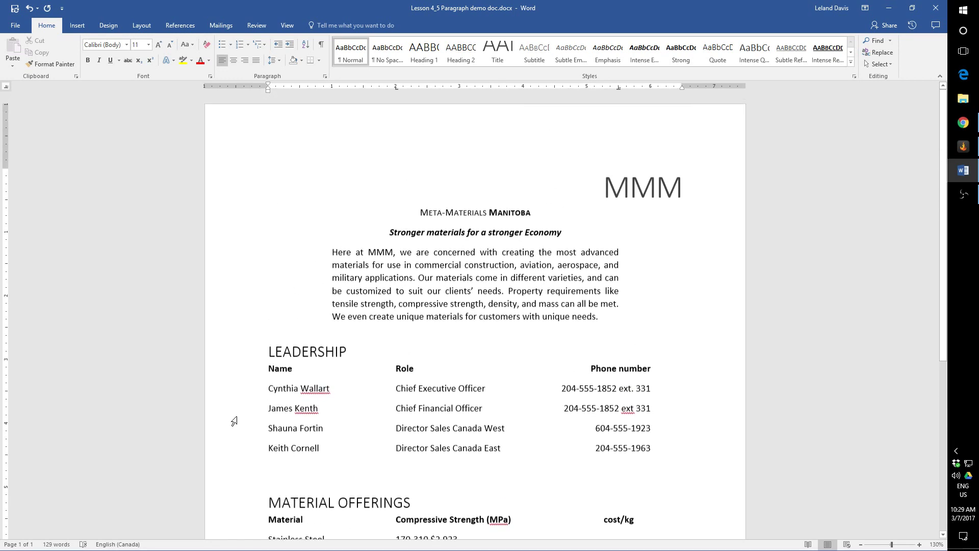
{"action": "scroll", "coordinate": [234, 420], "scroll_direction": "down", "scroll_amount": 3}
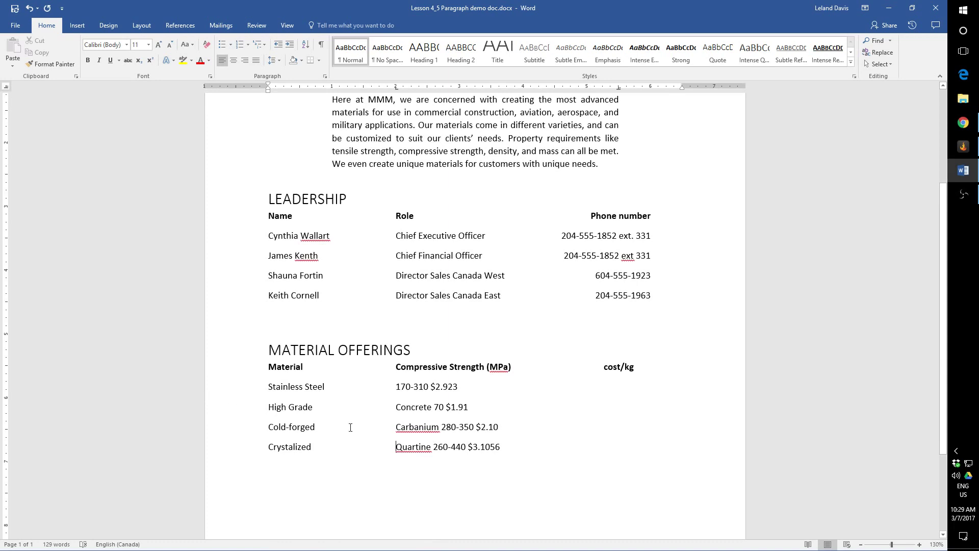
{"action": "left_click", "coordinate": [432, 388]}
{"action": "key", "text": "Tab"}
{"action": "left_click", "coordinate": [449, 407]}
{"action": "key", "text": "Tab"}
{"action": "left_click", "coordinate": [473, 433]}
{"action": "key", "text": "Tab"}
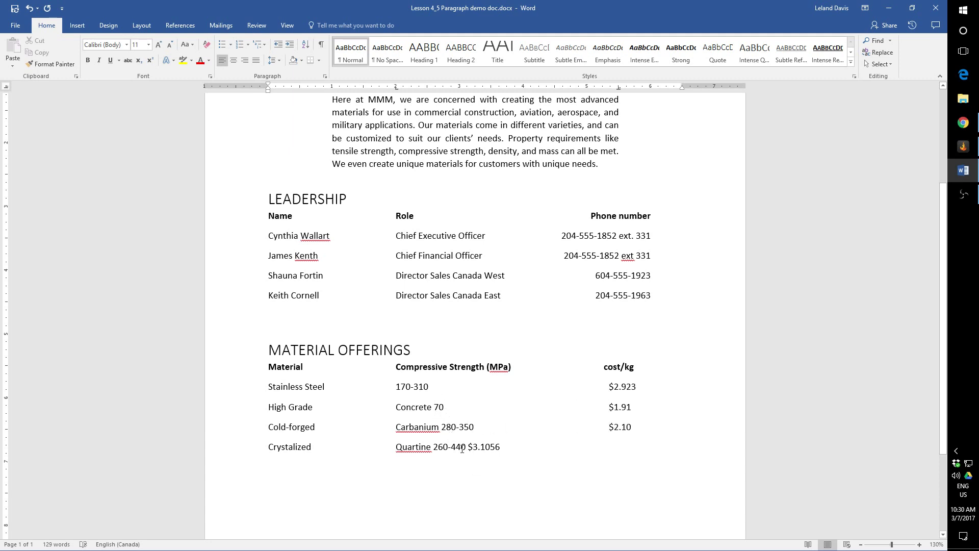
{"action": "key", "text": "Tab"}
{"action": "scroll", "coordinate": [530, 406], "scroll_direction": "down", "scroll_amount": 3}
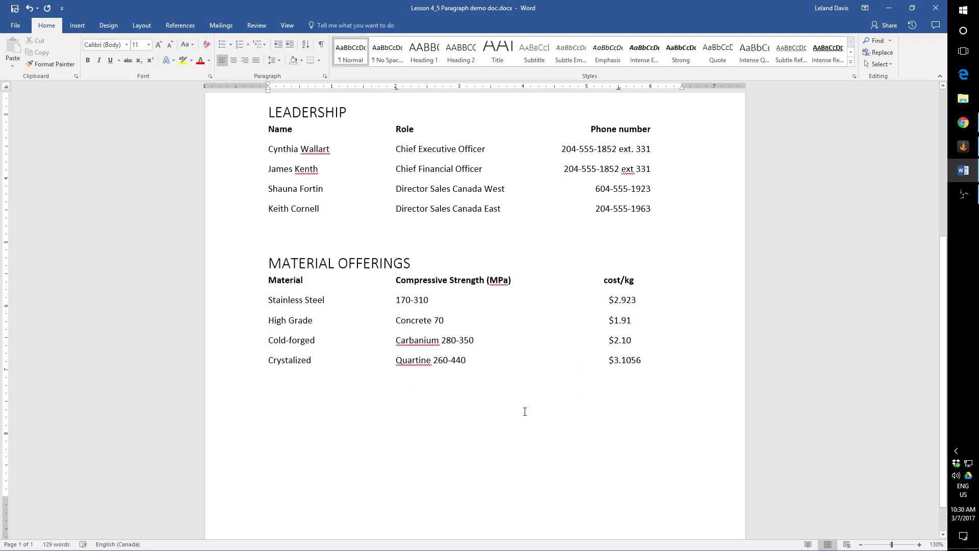
{"action": "scroll", "coordinate": [513, 405], "scroll_direction": "up", "scroll_amount": 6}
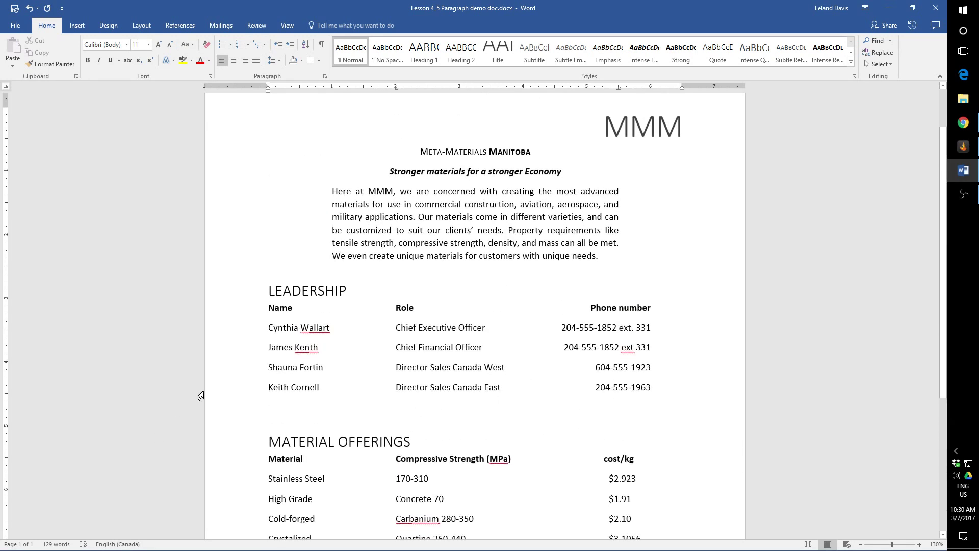
{"action": "scroll", "coordinate": [201, 396], "scroll_direction": "down", "scroll_amount": 1}
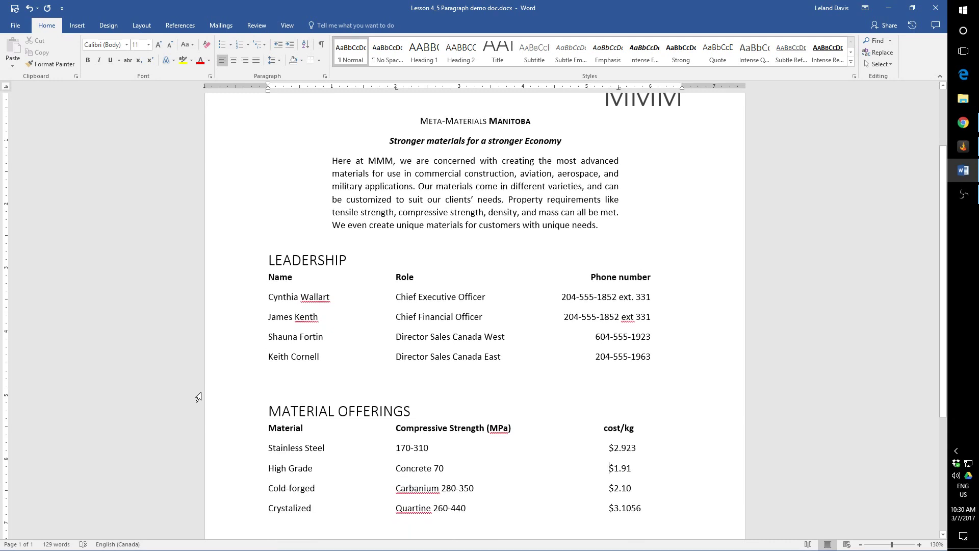
{"action": "scroll", "coordinate": [190, 401], "scroll_direction": "up", "scroll_amount": 3}
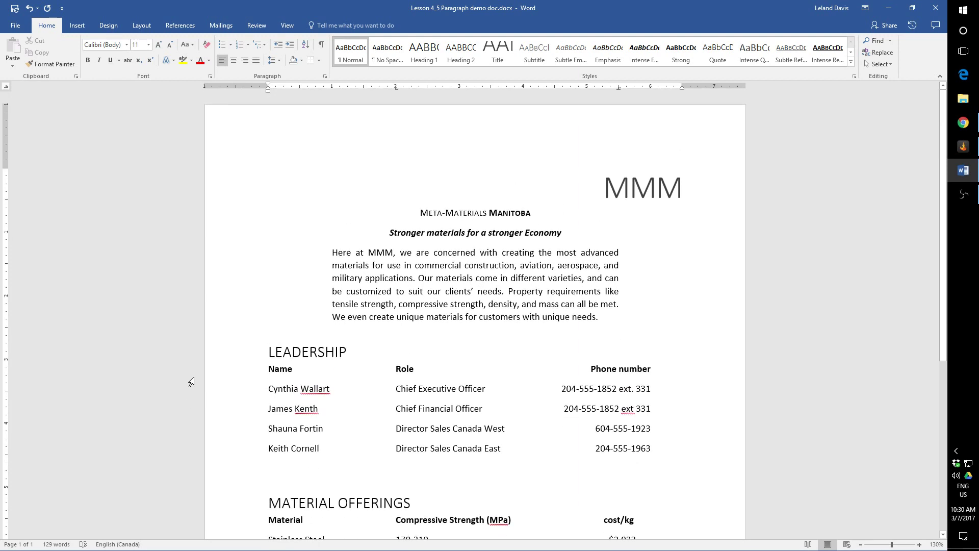
{"action": "scroll", "coordinate": [200, 386], "scroll_direction": "down", "scroll_amount": 1}
{"action": "scroll", "coordinate": [201, 386], "scroll_direction": "down", "scroll_amount": 2}
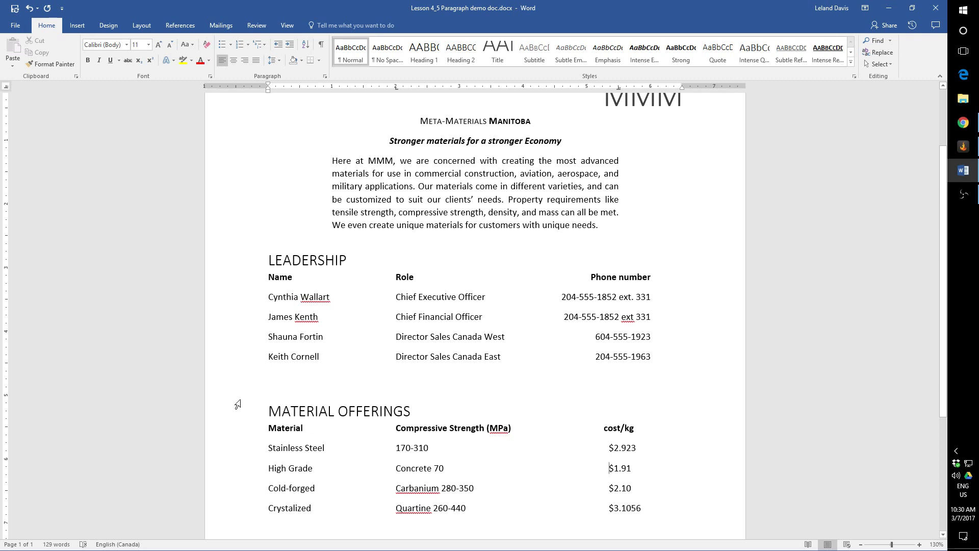
{"action": "scroll", "coordinate": [357, 332], "scroll_direction": "up", "scroll_amount": 1}
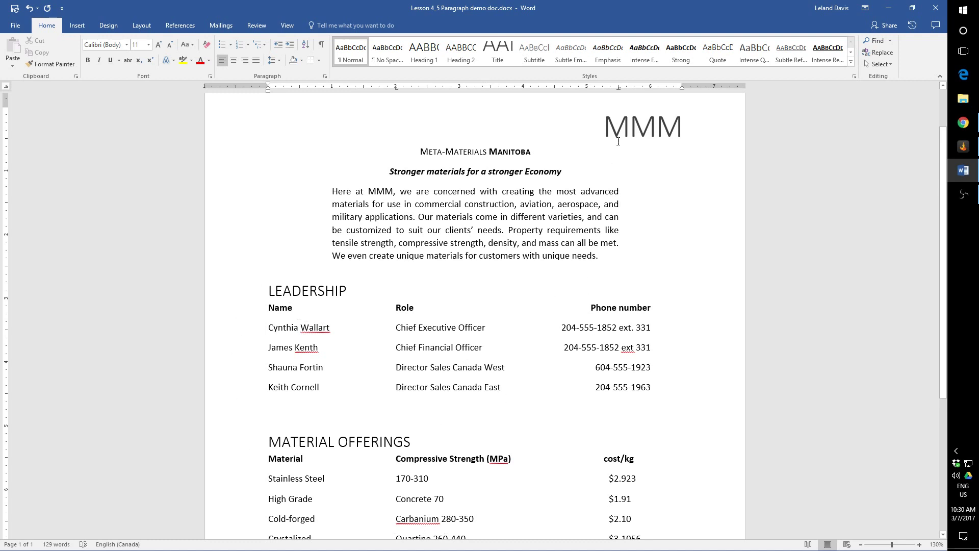
Make the last M of the MMM title bold.
{"action": "left_click_drag", "start_coordinate": [604, 136], "coordinate": [633, 136]}
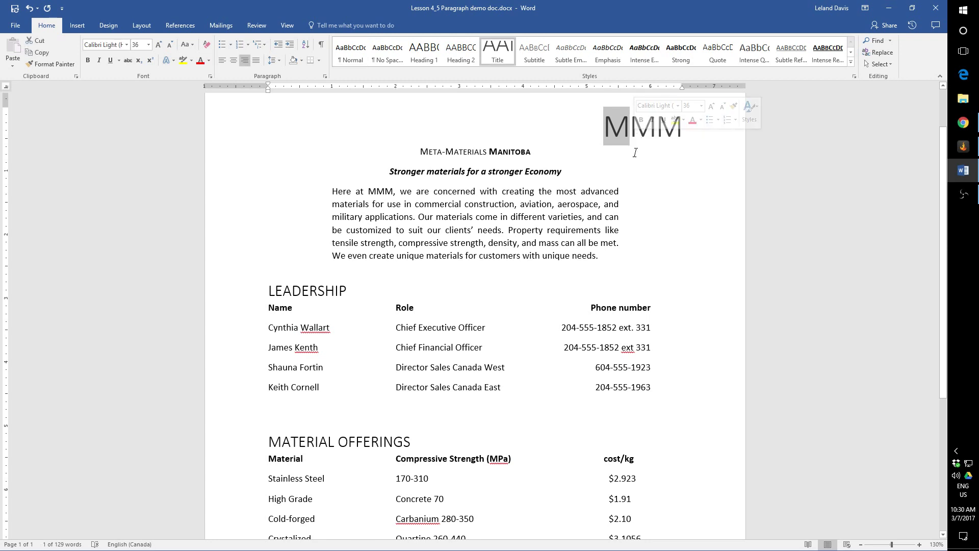
{"action": "left_click", "coordinate": [655, 149]}
{"action": "scroll", "coordinate": [659, 148], "scroll_direction": "up", "scroll_amount": 1}
{"action": "left_click_drag", "start_coordinate": [657, 156], "coordinate": [684, 156]}
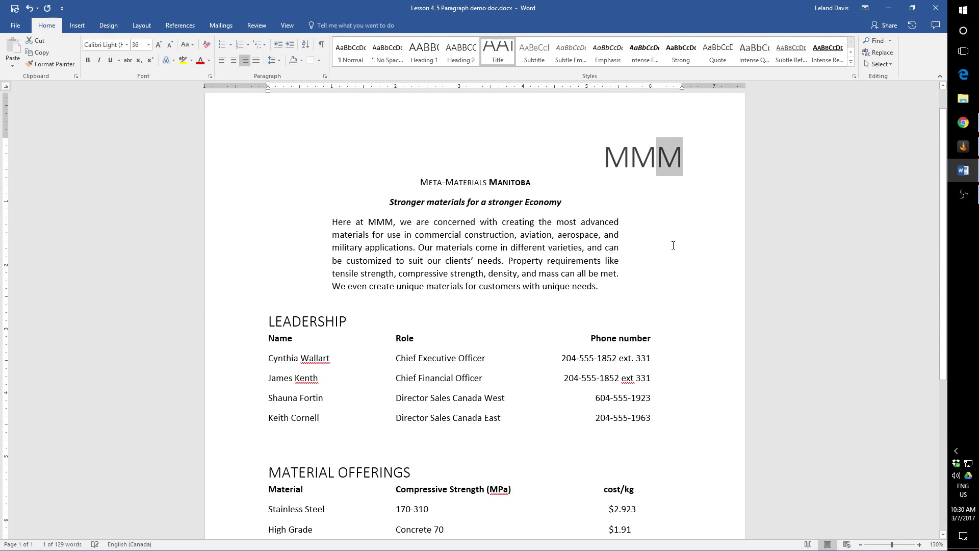
{"action": "key", "text": "ctrl+b"}
{"action": "key", "text": "Right"}
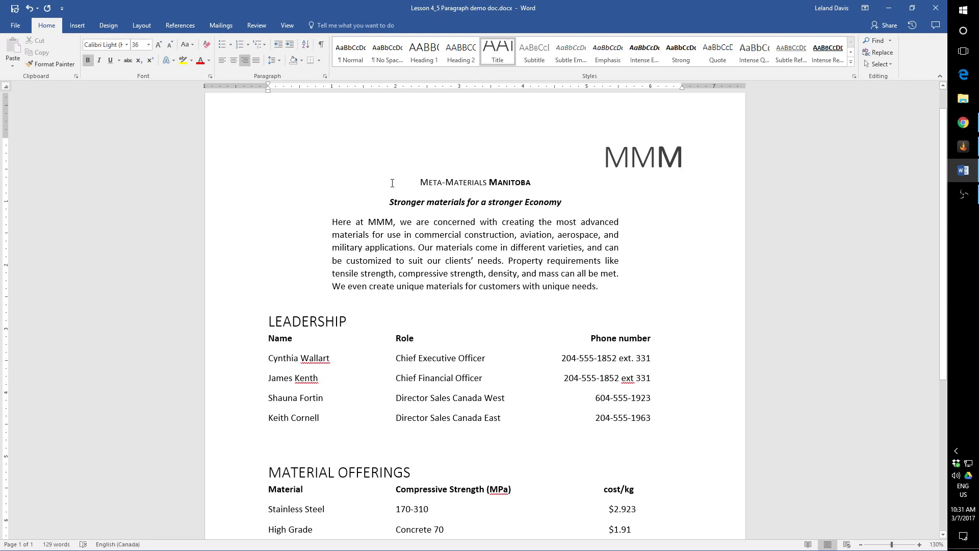
Underline the Meta-Materials Manitoba line below the title.
{"action": "left_click", "coordinate": [246, 184]}
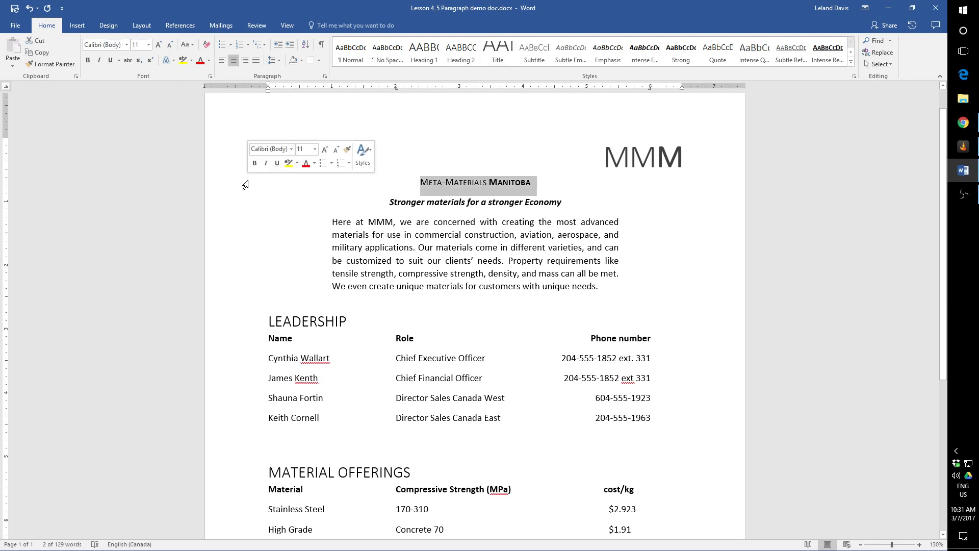
{"action": "key", "text": "ctrl+u"}
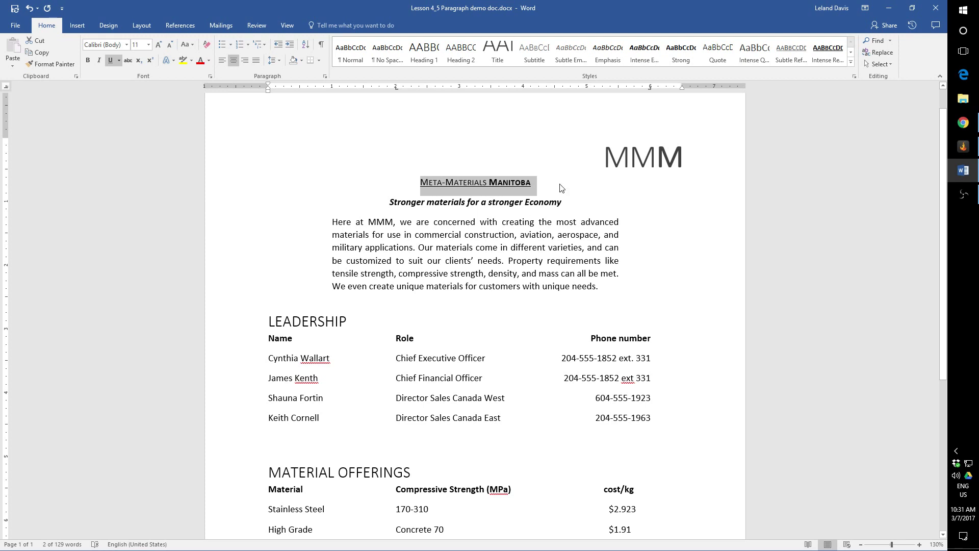
{"action": "left_click", "coordinate": [561, 188]}
{"action": "scroll", "coordinate": [592, 260], "scroll_direction": "up", "scroll_amount": 1}
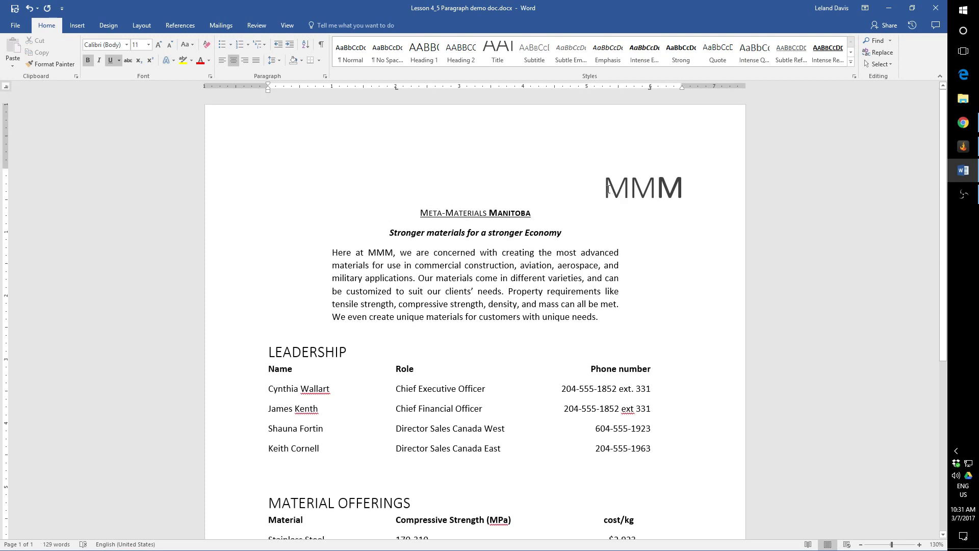
Set the font color of the first M in the MMM title to the lightest tint of the blue theme color.
{"action": "left_click_drag", "start_coordinate": [605, 190], "coordinate": [623, 188]}
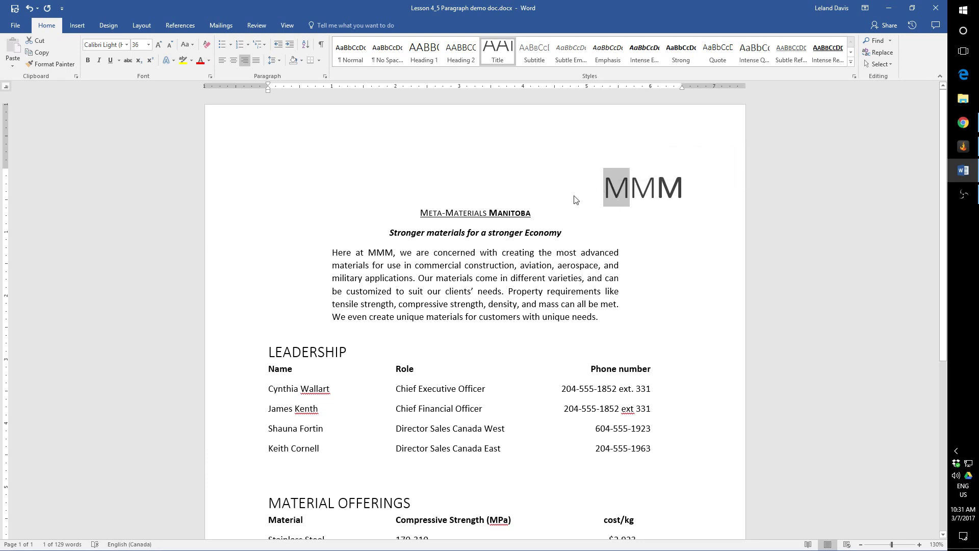
{"action": "left_click", "coordinate": [606, 192]}
{"action": "left_click_drag", "start_coordinate": [612, 190], "coordinate": [620, 190]}
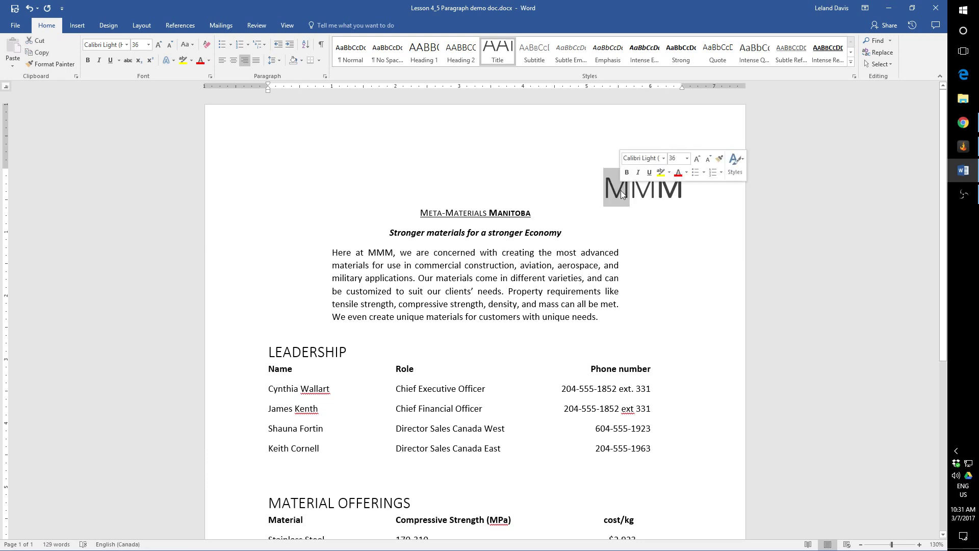
{"action": "left_click", "coordinate": [686, 174]}
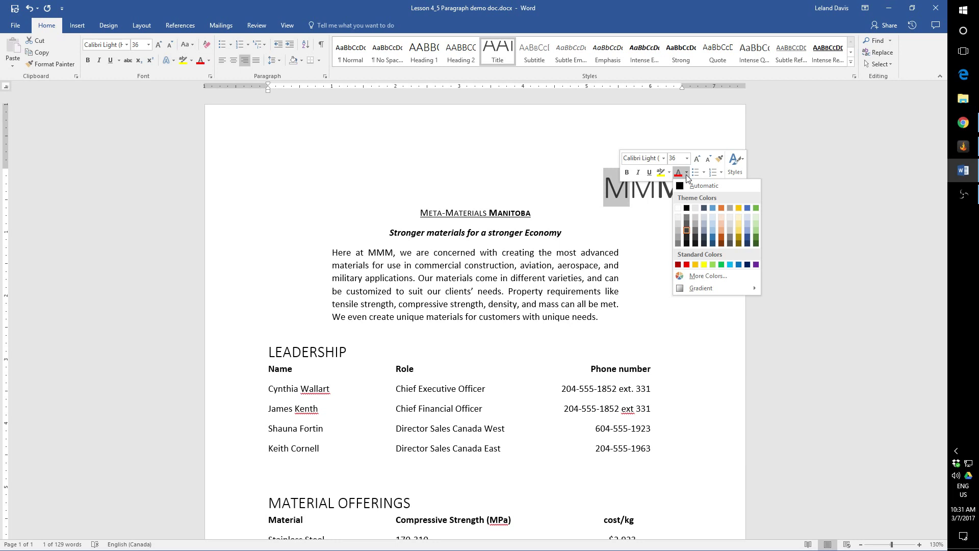
{"action": "left_click", "coordinate": [711, 218]}
{"action": "left_click", "coordinate": [656, 189]}
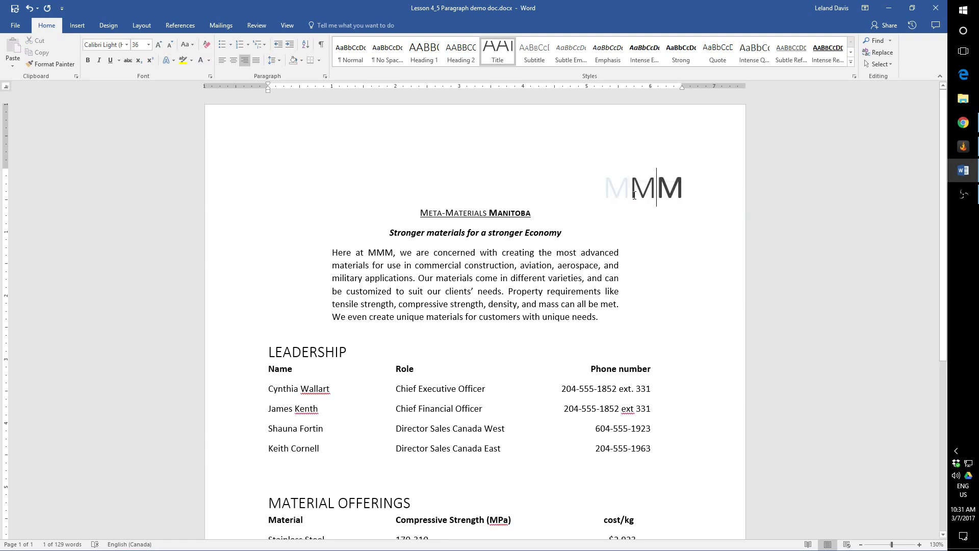
Set the font color of the middle M in the MMM title to the lightest tint of the orange theme color.
{"action": "left_click_drag", "start_coordinate": [634, 196], "coordinate": [647, 194]}
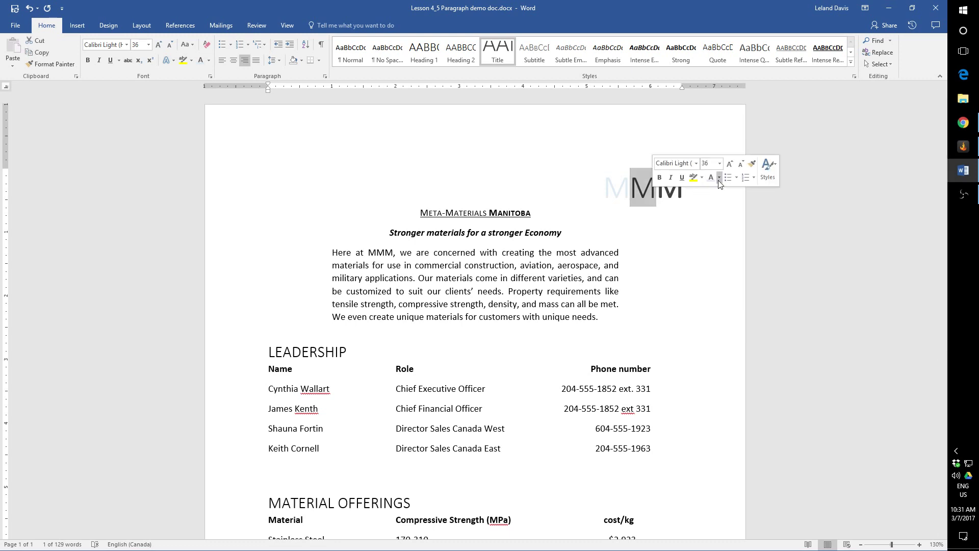
{"action": "left_click", "coordinate": [718, 179]}
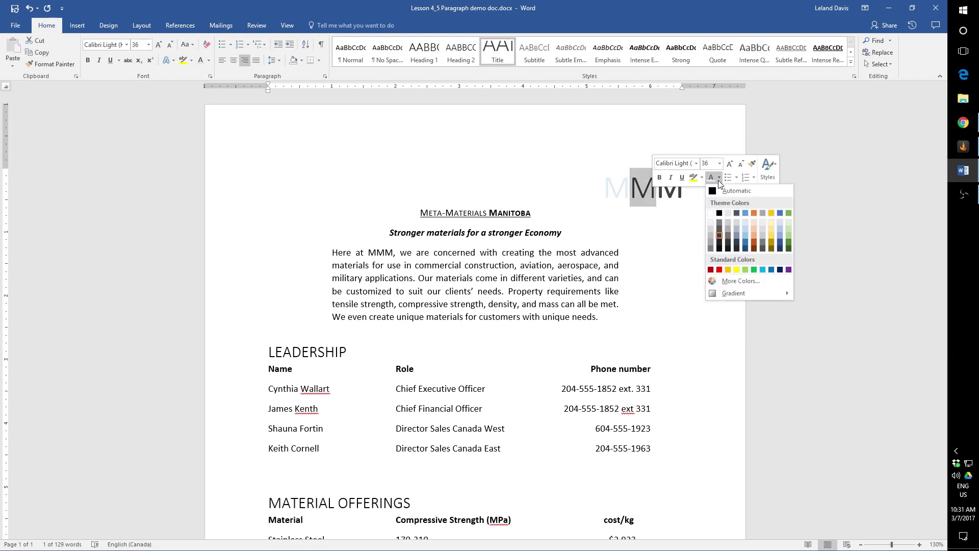
{"action": "left_click", "coordinate": [754, 221]}
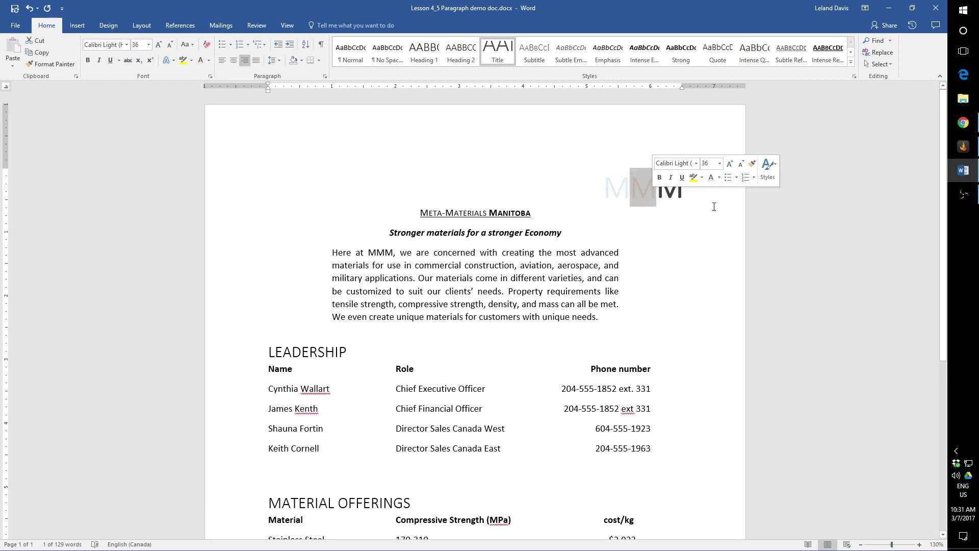
Set the font color of the bold last M in the MMM title to the lightest tint of the green theme color.
{"action": "left_click_drag", "start_coordinate": [684, 195], "coordinate": [665, 195]}
{"action": "right_click", "coordinate": [665, 195]}
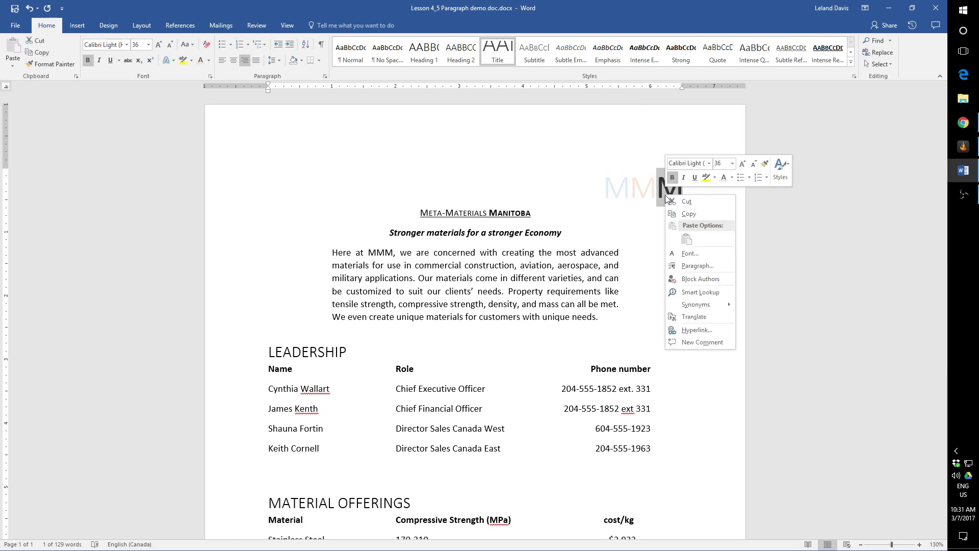
{"action": "left_click", "coordinate": [732, 177]}
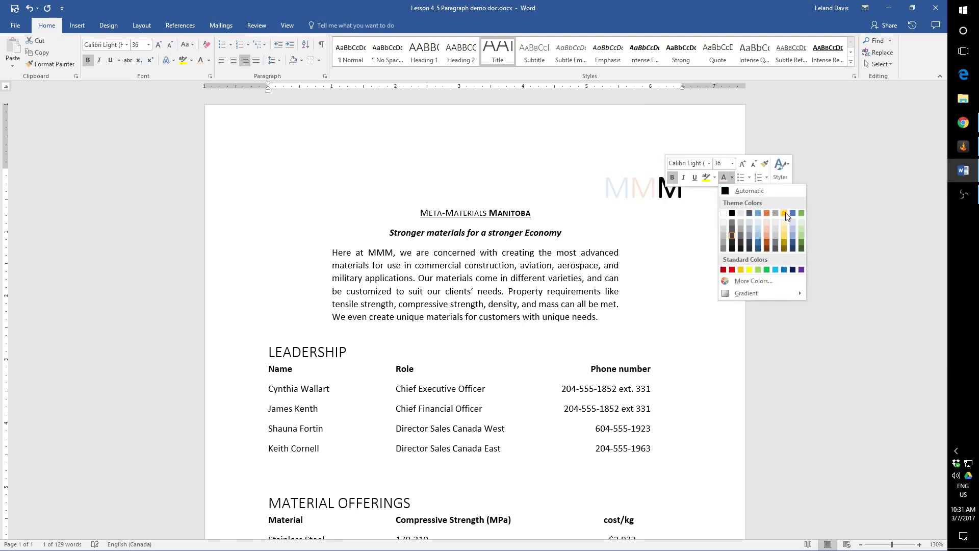
{"action": "left_click", "coordinate": [802, 219]}
{"action": "left_click", "coordinate": [695, 213]}
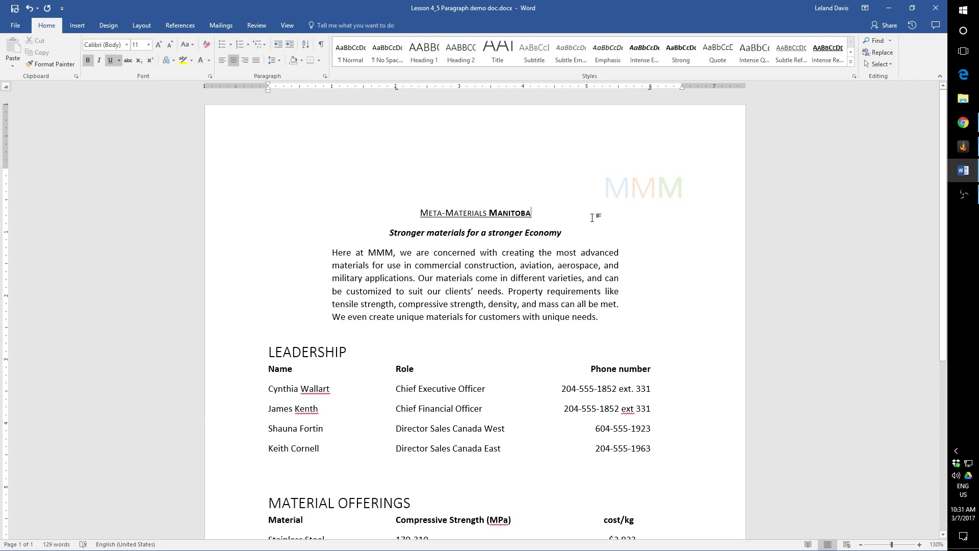
{"action": "left_click_drag", "start_coordinate": [605, 187], "coordinate": [670, 187]}
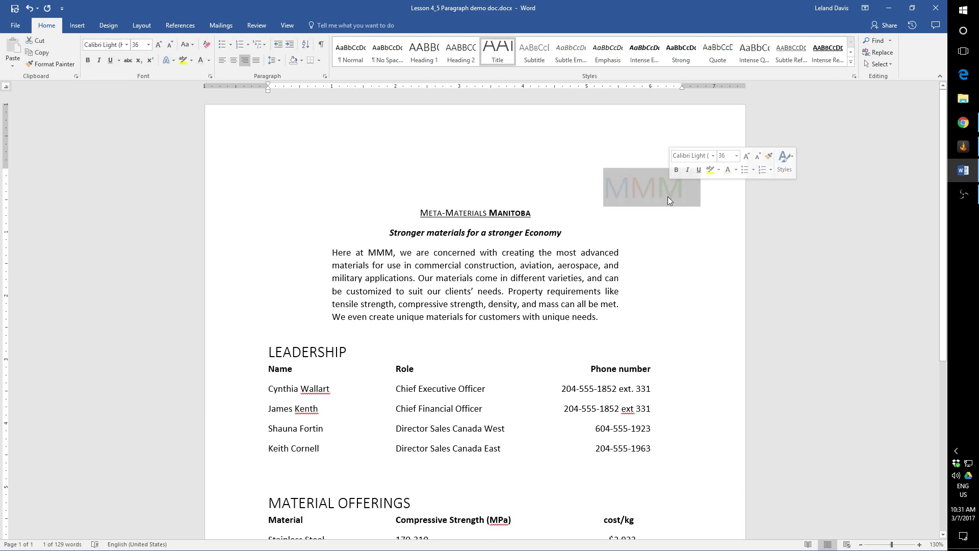
{"action": "left_click", "coordinate": [661, 151]}
{"action": "triple_click", "coordinate": [660, 151]}
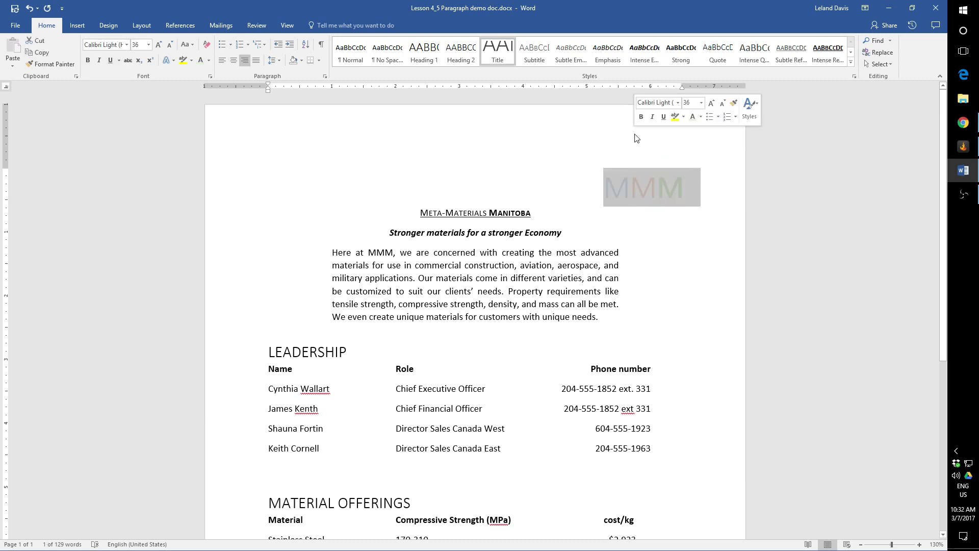
{"action": "left_click", "coordinate": [652, 199]}
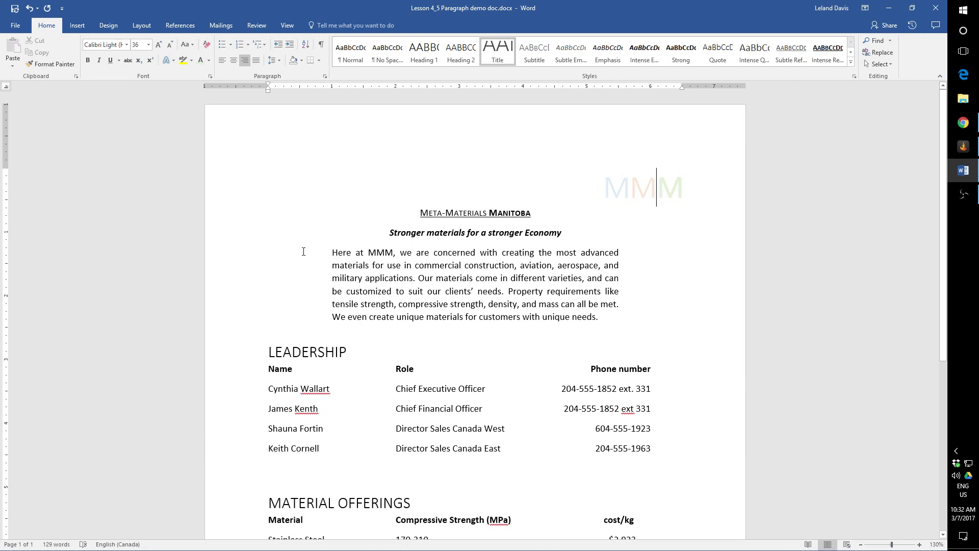
{"action": "scroll", "coordinate": [304, 252], "scroll_direction": "down", "scroll_amount": 3}
{"action": "scroll", "coordinate": [308, 308], "scroll_direction": "up", "scroll_amount": 2}
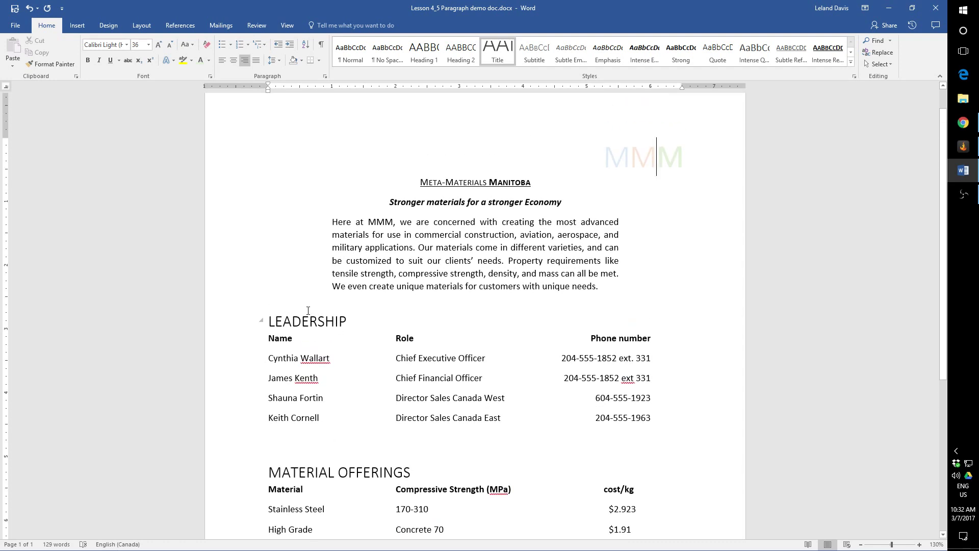
{"action": "scroll", "coordinate": [448, 334], "scroll_direction": "down", "scroll_amount": 3}
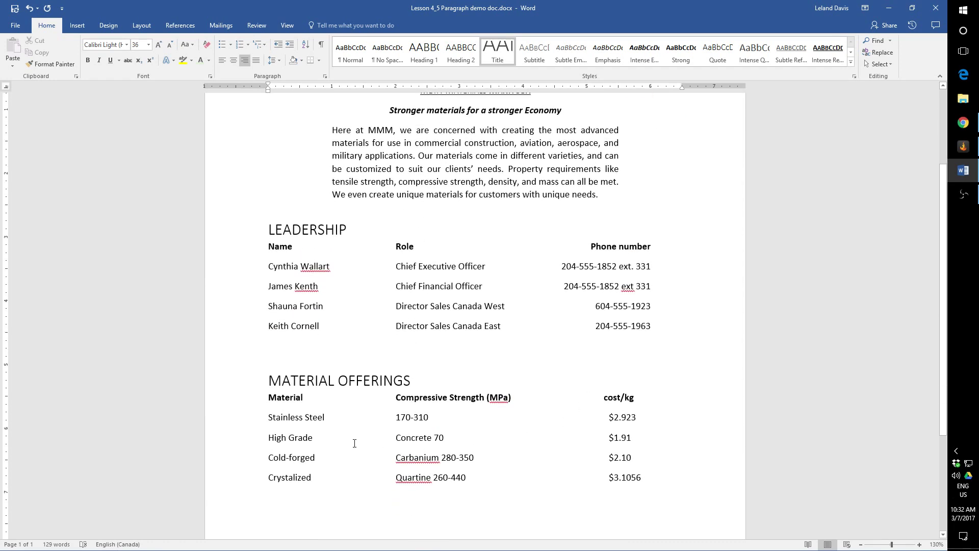
{"action": "scroll", "coordinate": [284, 260], "scroll_direction": "up", "scroll_amount": 3}
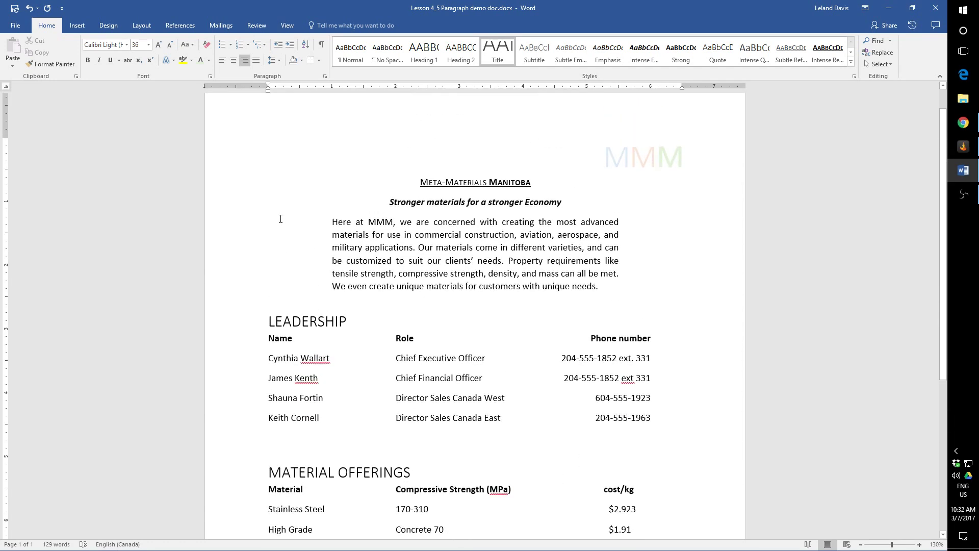
{"action": "left_click_drag", "start_coordinate": [246, 221], "coordinate": [250, 293]}
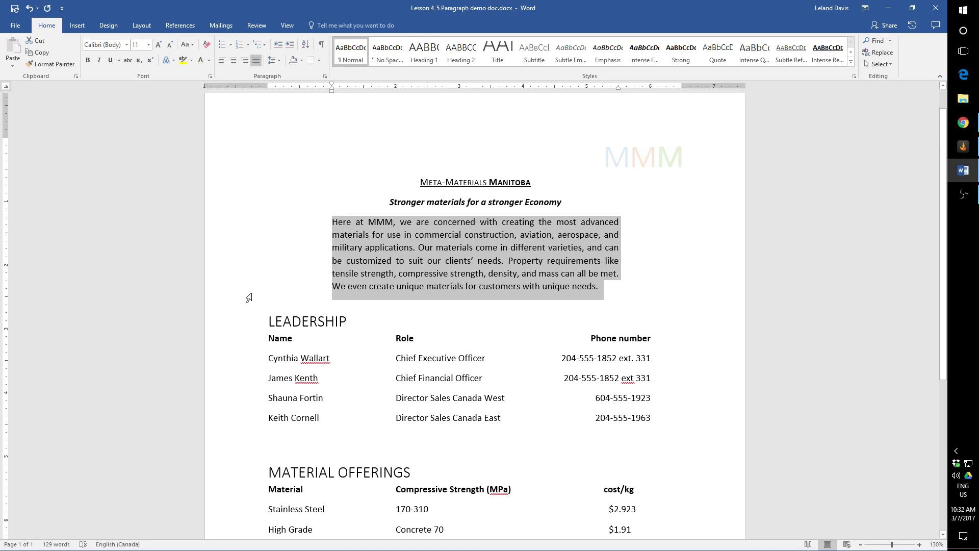
{"action": "left_click", "coordinate": [459, 267]}
{"action": "double_click", "coordinate": [454, 263]}
{"action": "left_click", "coordinate": [454, 264]}
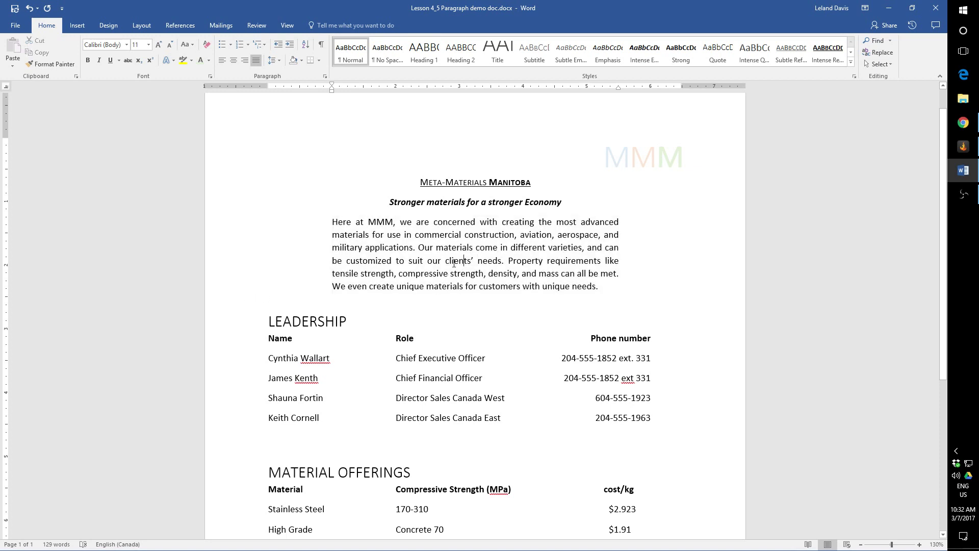
{"action": "double_click", "coordinate": [453, 265]}
{"action": "left_click", "coordinate": [453, 265]}
{"action": "double_click", "coordinate": [416, 262]}
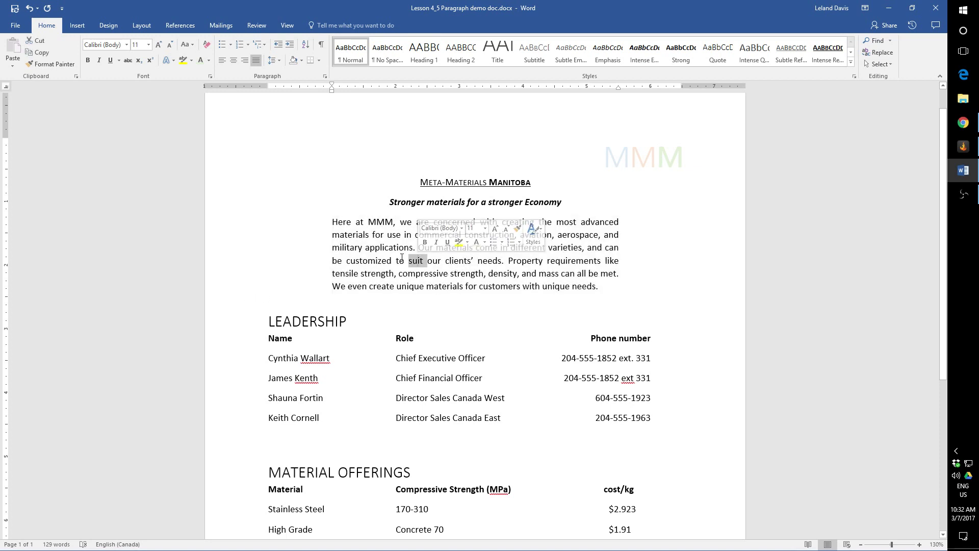
{"action": "left_click", "coordinate": [356, 234]}
{"action": "triple_click", "coordinate": [328, 221]}
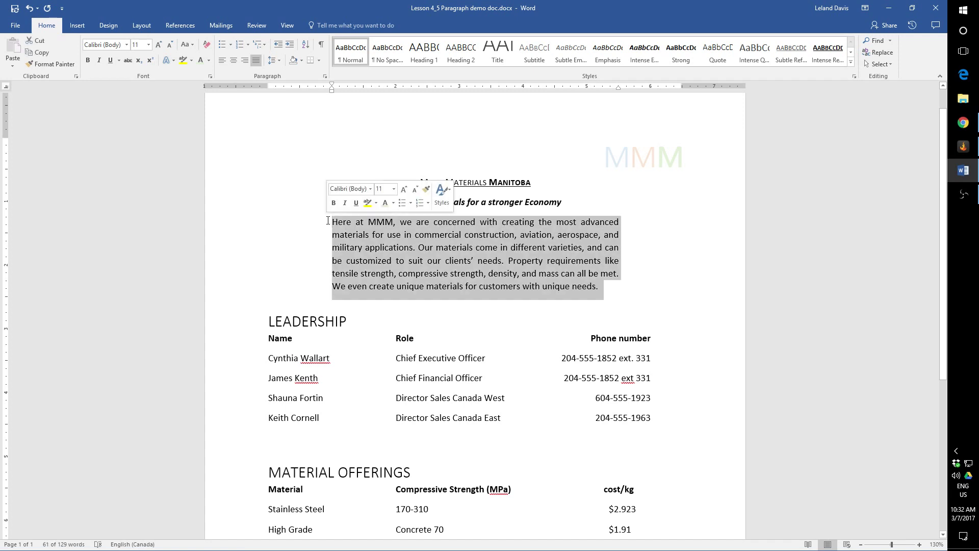
{"action": "left_click", "coordinate": [238, 221]}
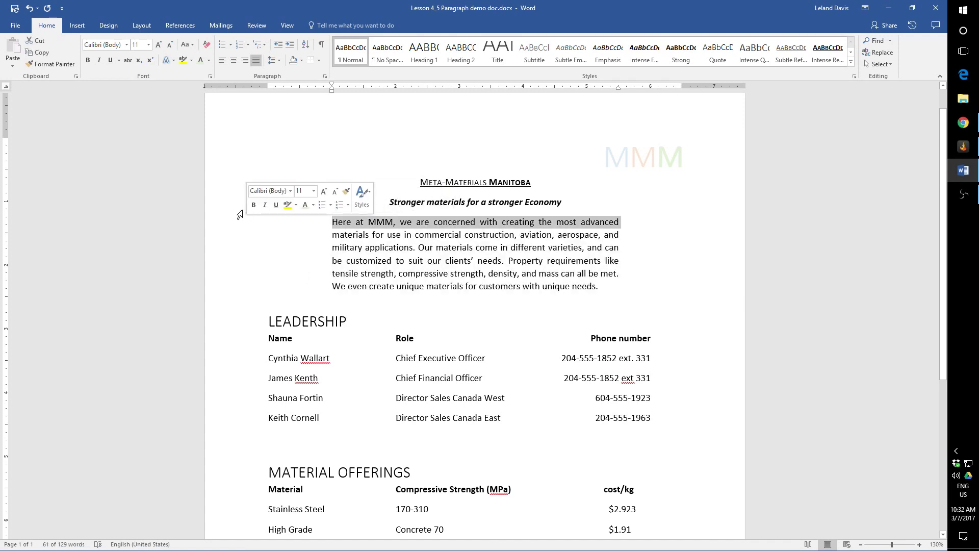
Give the introductory paragraph below the tagline a 3 pt Shadow border.
{"action": "left_click_drag", "start_coordinate": [236, 222], "coordinate": [240, 287]}
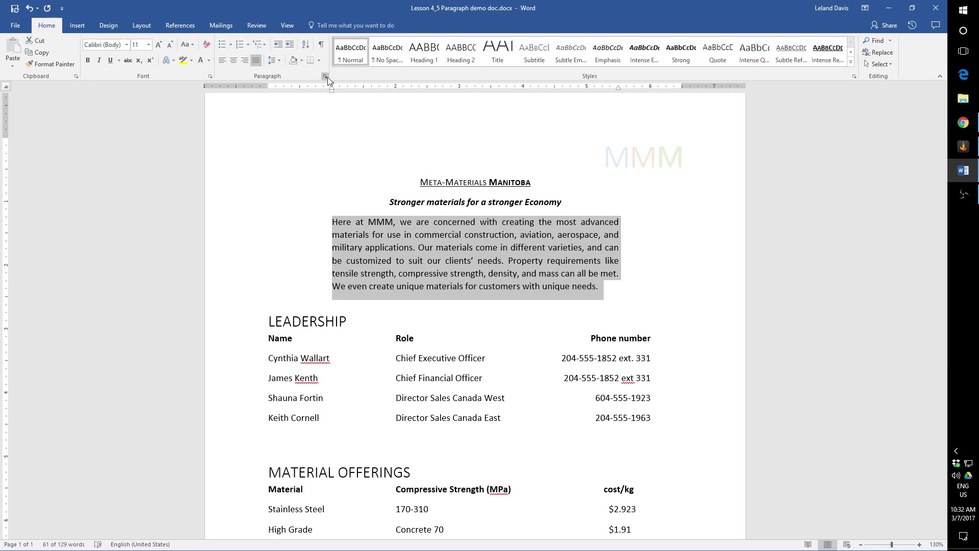
{"action": "left_click", "coordinate": [319, 61]}
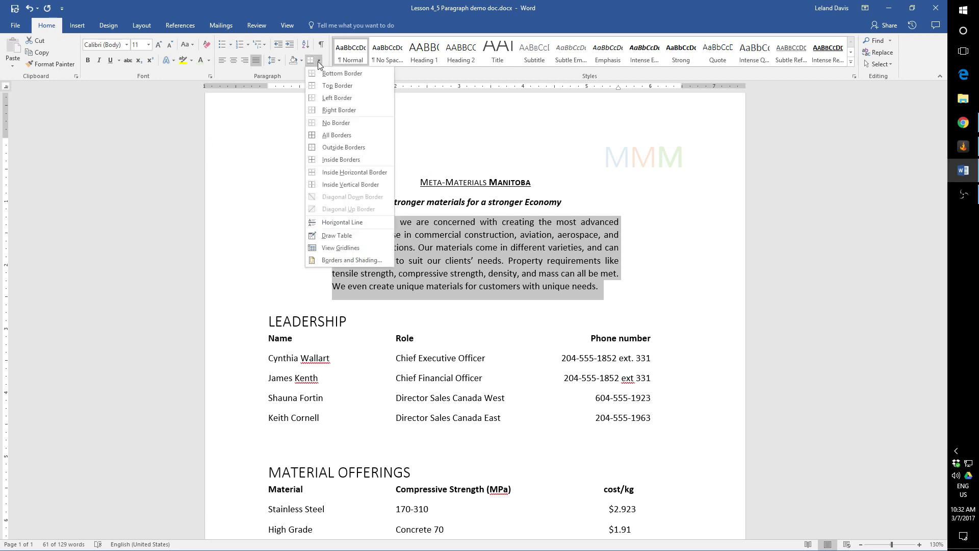
{"action": "left_click", "coordinate": [333, 259]}
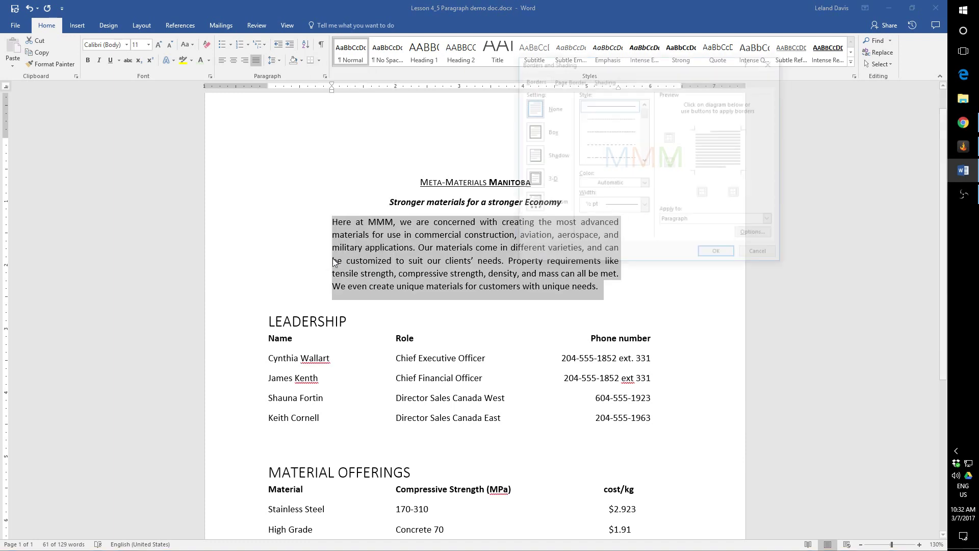
{"action": "left_click_drag", "start_coordinate": [647, 66], "coordinate": [758, 110]}
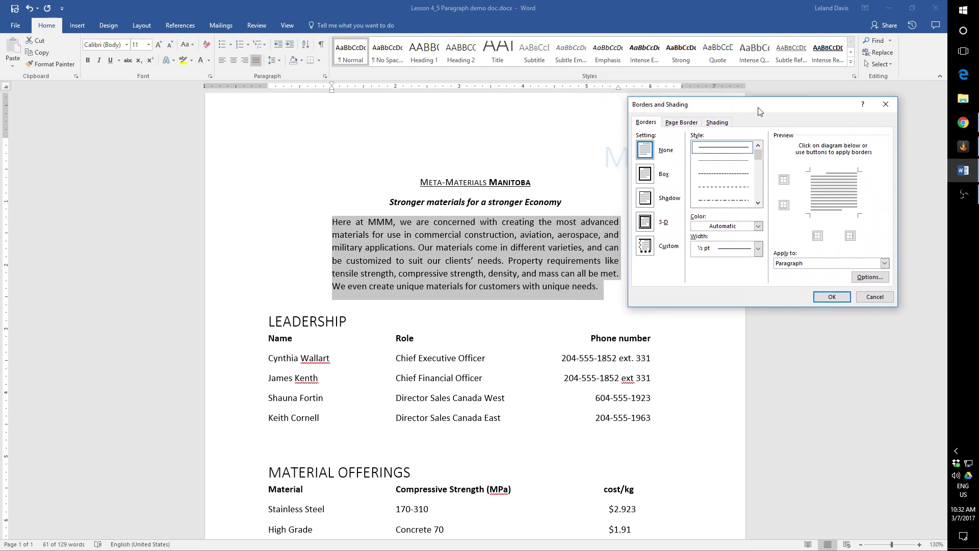
{"action": "left_click", "coordinate": [645, 175]}
{"action": "left_click", "coordinate": [759, 249]}
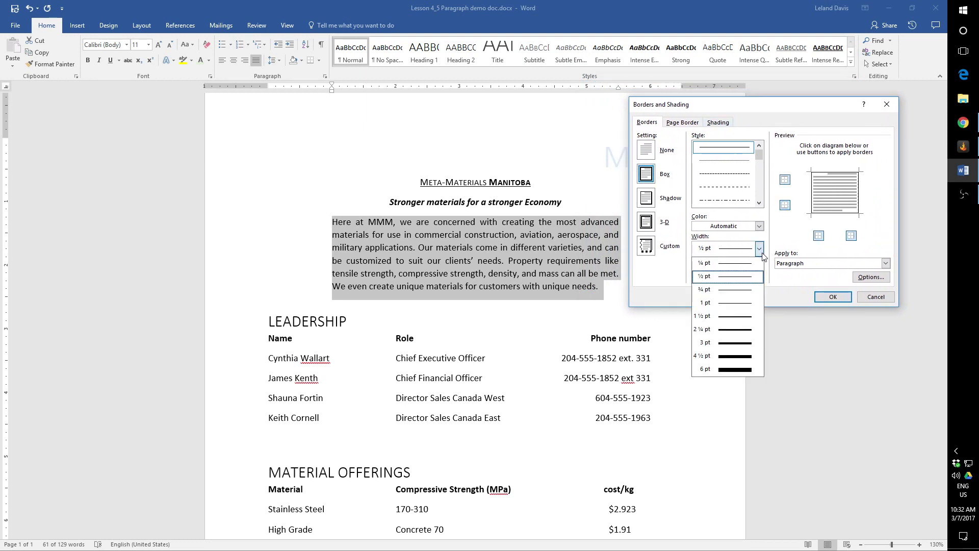
{"action": "left_click", "coordinate": [750, 344]}
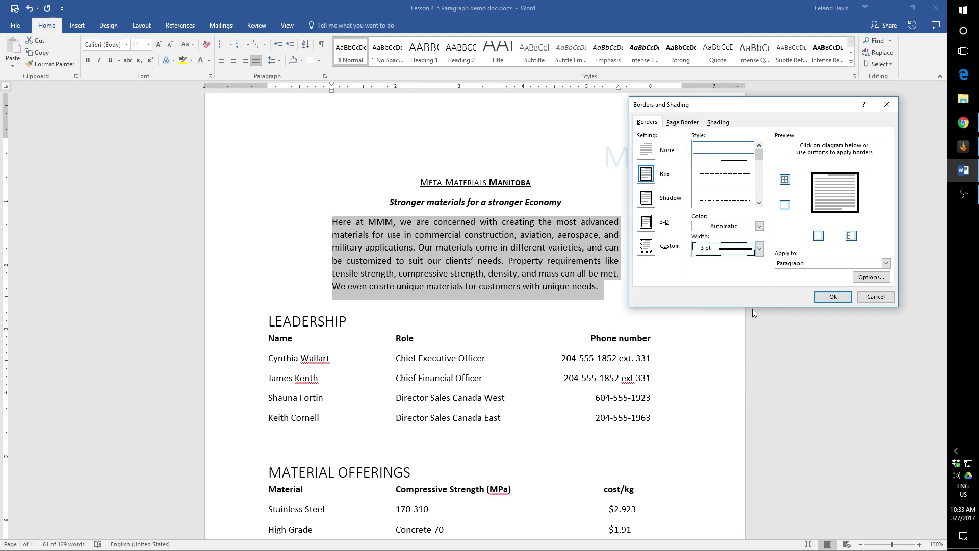
{"action": "left_click", "coordinate": [647, 199]}
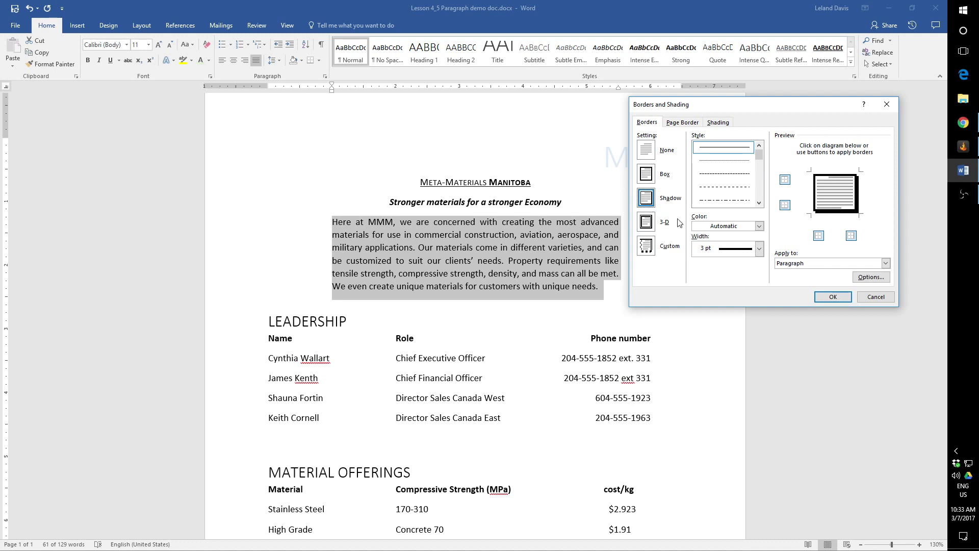
Fill the introductory paragraph with the lightest tint of the blue theme color and apply its border and shading.
{"action": "left_click", "coordinate": [718, 122]}
{"action": "mouse_move", "coordinate": [746, 110]}
{"action": "left_mouse_down"}
{"action": "mouse_move", "coordinate": [822, 178]}
{"action": "mouse_move", "coordinate": [804, 172]}
{"action": "left_mouse_up"}
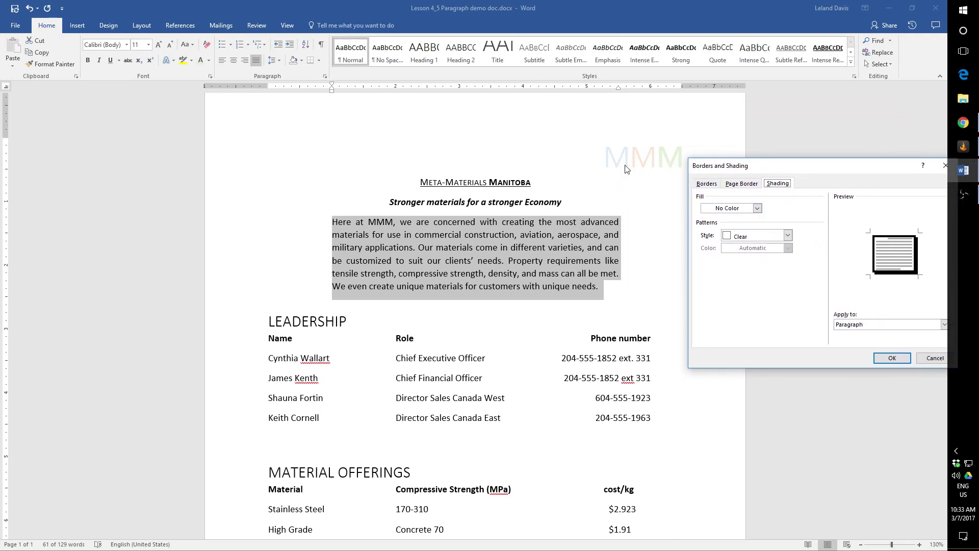
{"action": "left_click_drag", "start_coordinate": [847, 168], "coordinate": [828, 147]}
{"action": "left_click", "coordinate": [740, 187]}
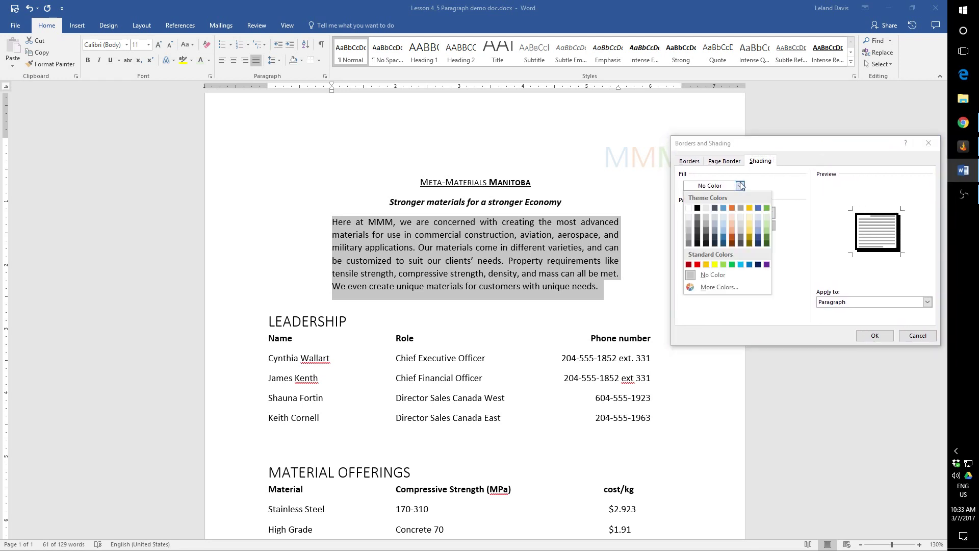
{"action": "left_click", "coordinate": [722, 216]}
{"action": "left_click", "coordinate": [861, 339]}
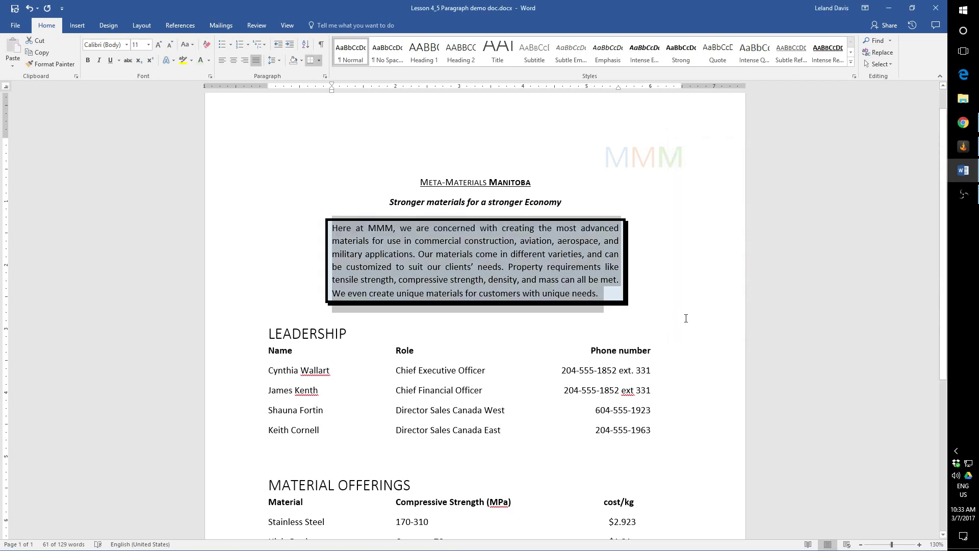
{"action": "left_click", "coordinate": [683, 317]}
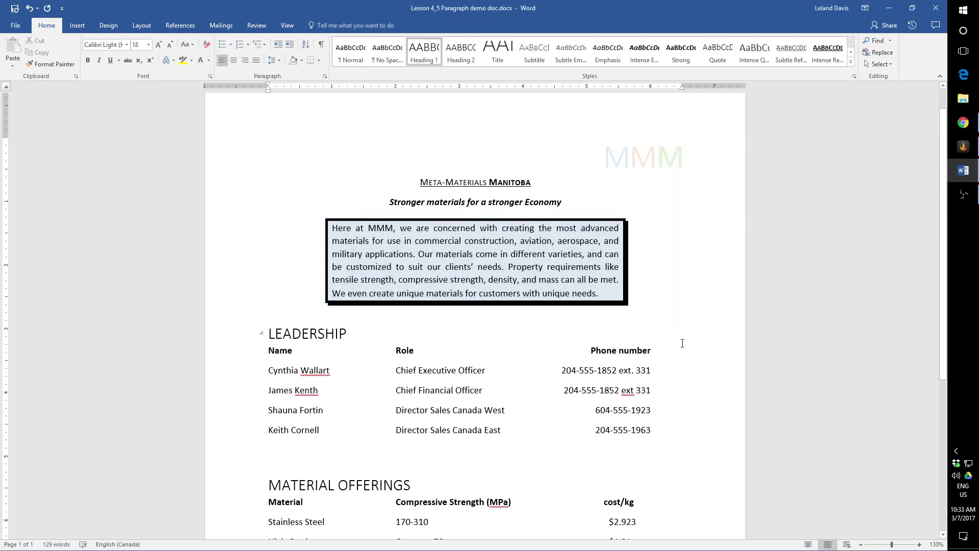
Shade the Leadership list, including its header row, with the lightest tint of the orange theme color.
{"action": "scroll", "coordinate": [682, 343], "scroll_direction": "down", "scroll_amount": 1}
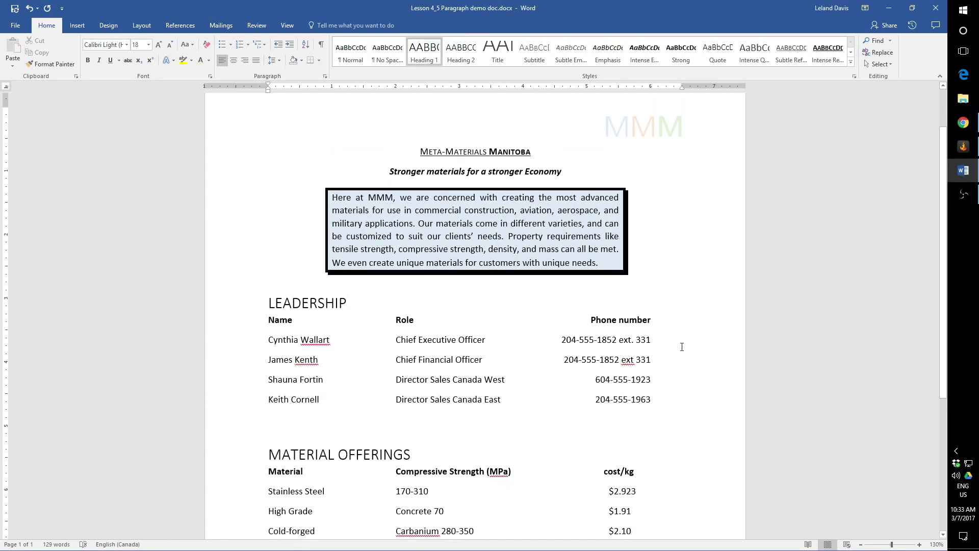
{"action": "scroll", "coordinate": [681, 346], "scroll_direction": "down", "scroll_amount": 1}
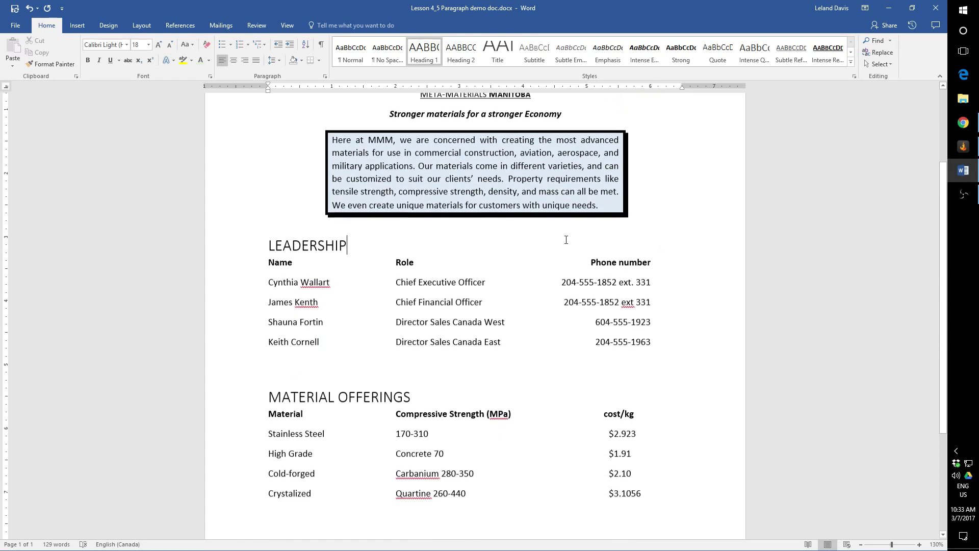
{"action": "scroll", "coordinate": [474, 213], "scroll_direction": "up", "scroll_amount": 2}
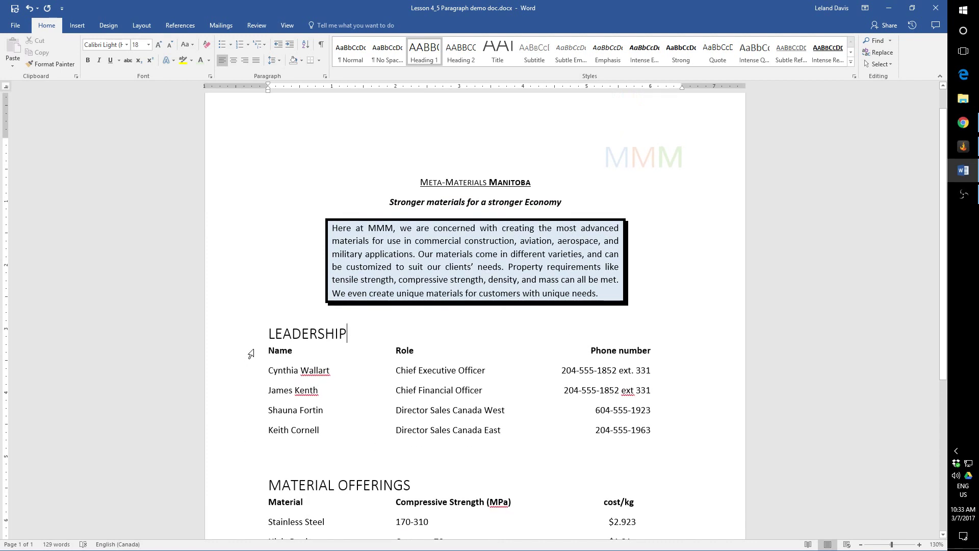
{"action": "left_click_drag", "start_coordinate": [247, 352], "coordinate": [246, 432]}
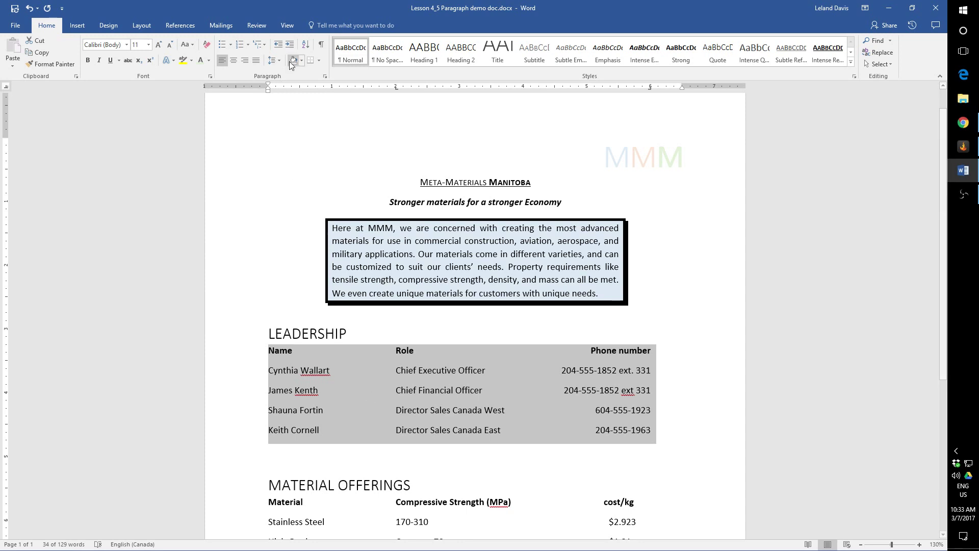
{"action": "left_click", "coordinate": [318, 60]}
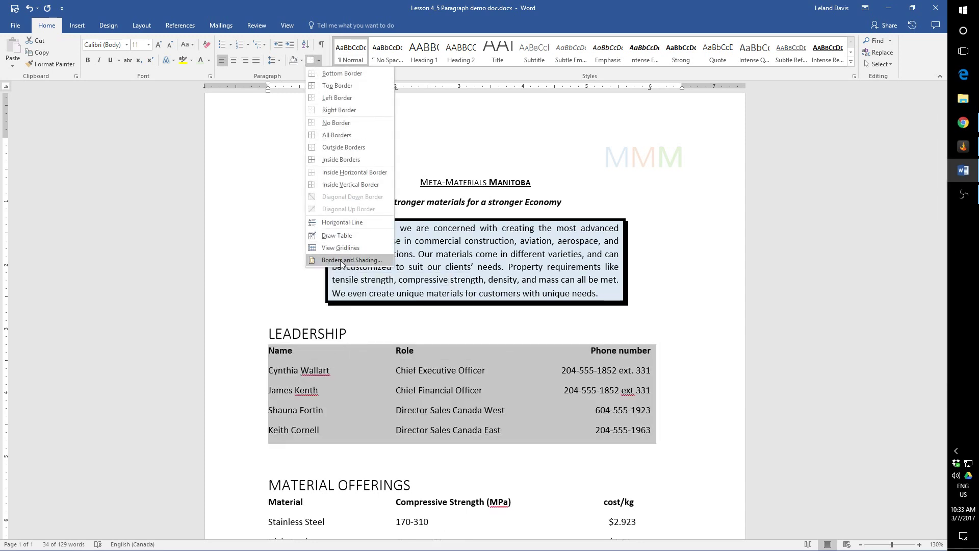
{"action": "left_click", "coordinate": [247, 281]}
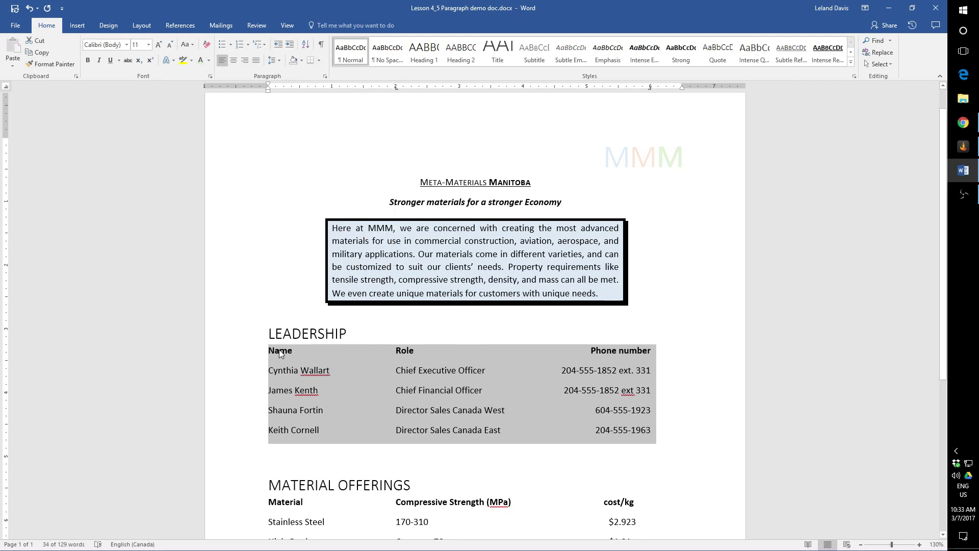
{"action": "left_click", "coordinate": [302, 60]}
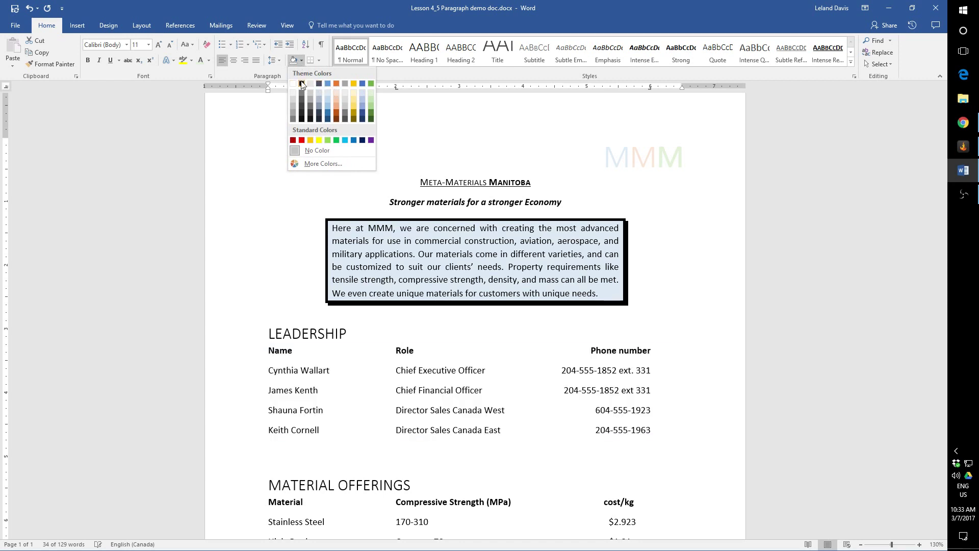
{"action": "left_click", "coordinate": [337, 91]}
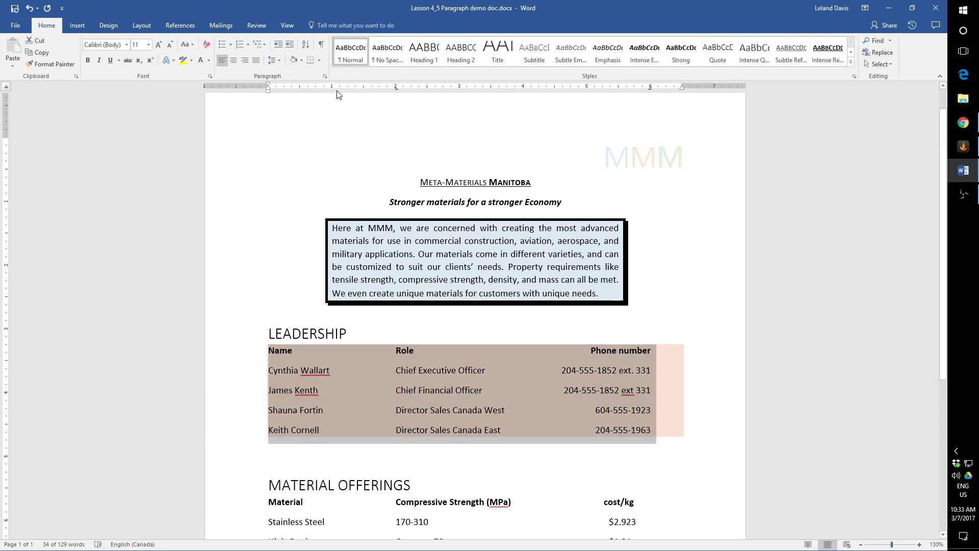
{"action": "left_click", "coordinate": [381, 422]}
Shade the Material Offerings list, including its header row, with the lightest tint of the green theme color.
{"action": "scroll", "coordinate": [381, 422], "scroll_direction": "down", "scroll_amount": 5}
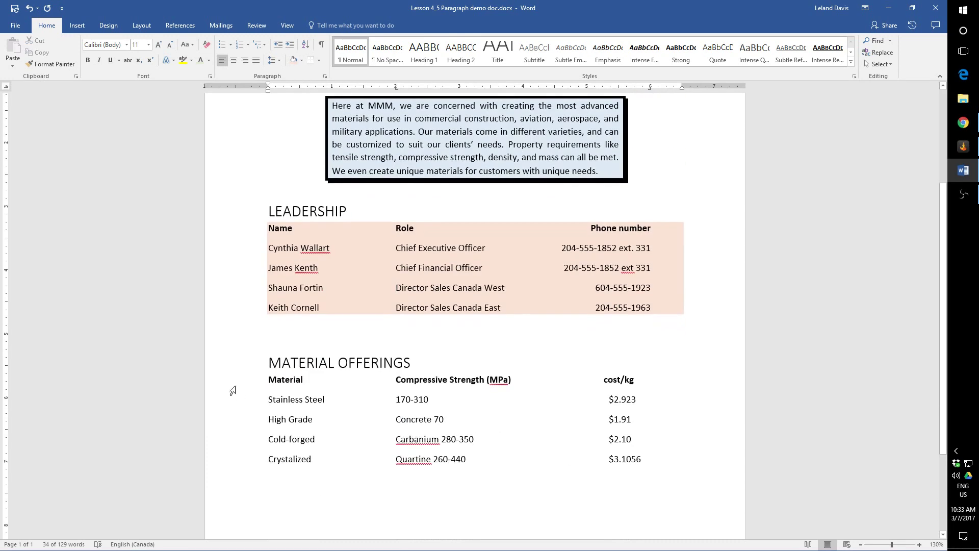
{"action": "left_click_drag", "start_coordinate": [238, 380], "coordinate": [231, 459]}
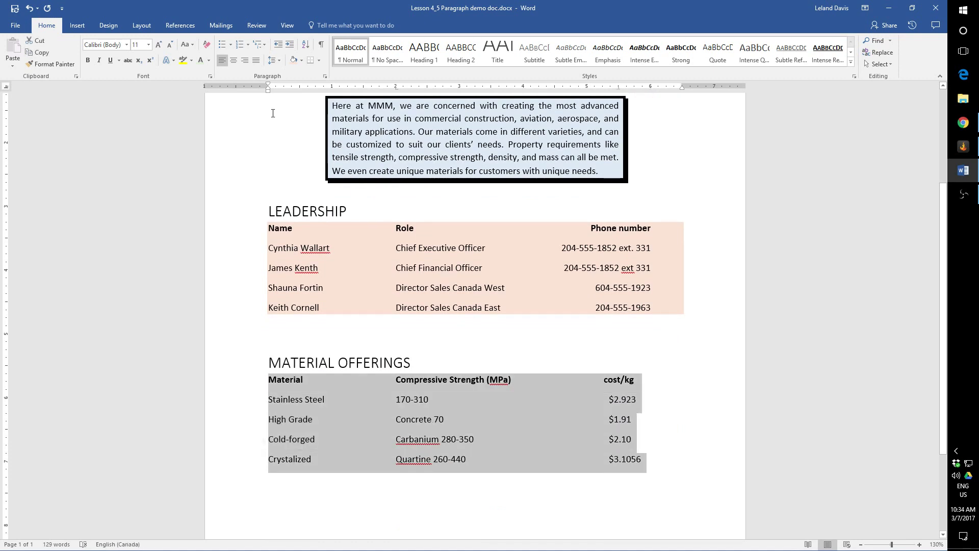
{"action": "left_click", "coordinate": [300, 61]}
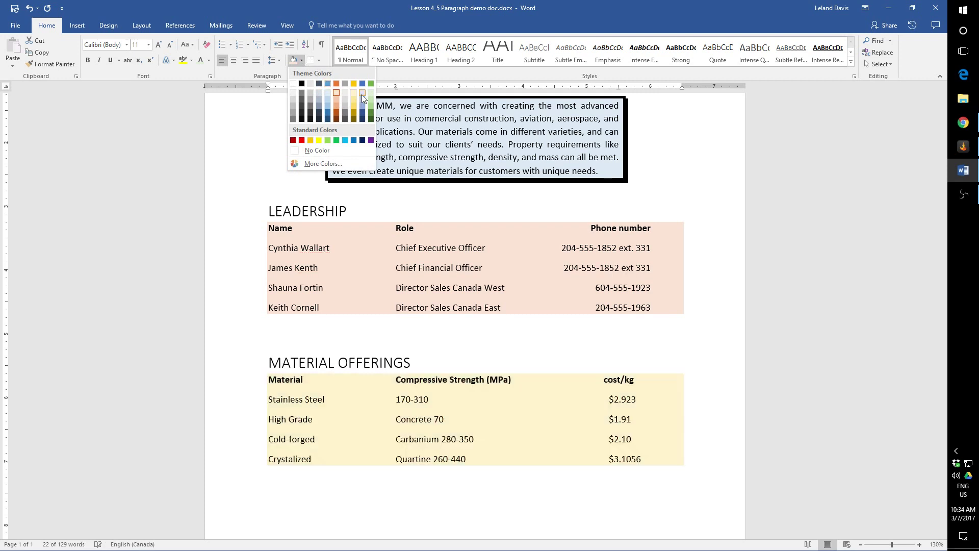
{"action": "left_click", "coordinate": [371, 93]}
{"action": "scroll", "coordinate": [150, 296], "scroll_direction": "up", "scroll_amount": 3}
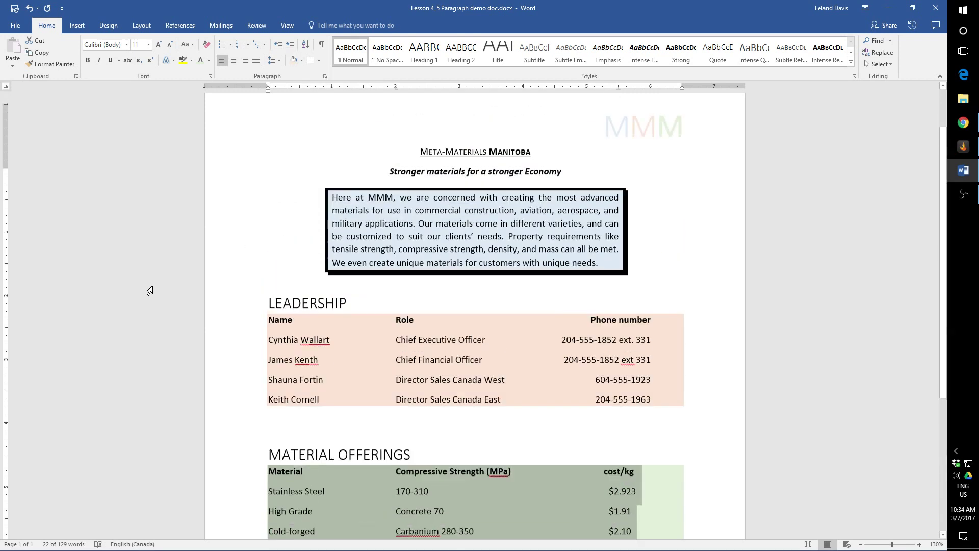
{"action": "scroll", "coordinate": [152, 291], "scroll_direction": "down", "scroll_amount": 3}
{"action": "left_click", "coordinate": [152, 286]}
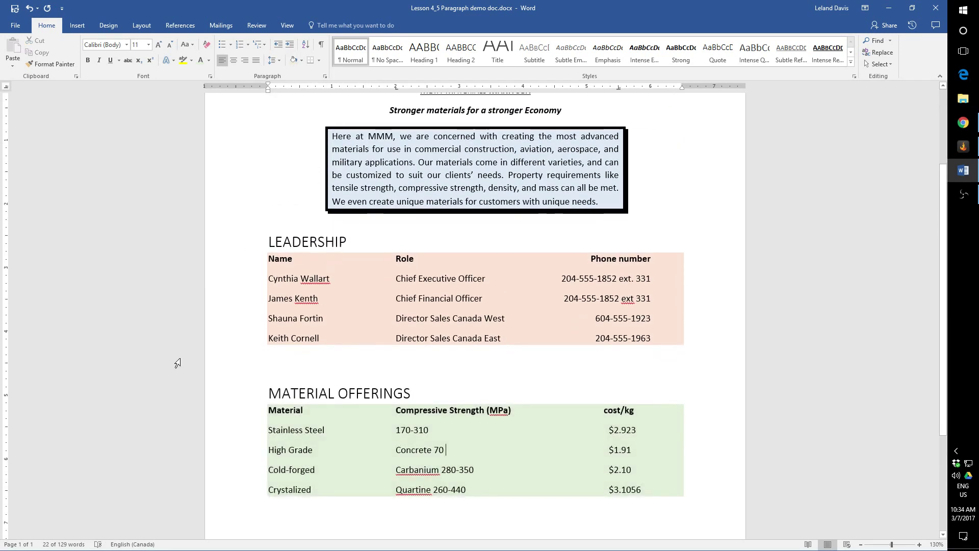
Examine the formatted page, preview it in Read Mode, and return to Print Layout.
{"action": "scroll", "coordinate": [168, 331], "scroll_direction": "up", "scroll_amount": 3}
{"action": "scroll", "coordinate": [175, 351], "scroll_direction": "down", "scroll_amount": 2}
{"action": "scroll", "coordinate": [170, 335], "scroll_direction": "down", "scroll_amount": 3, "text": "ctrl"}
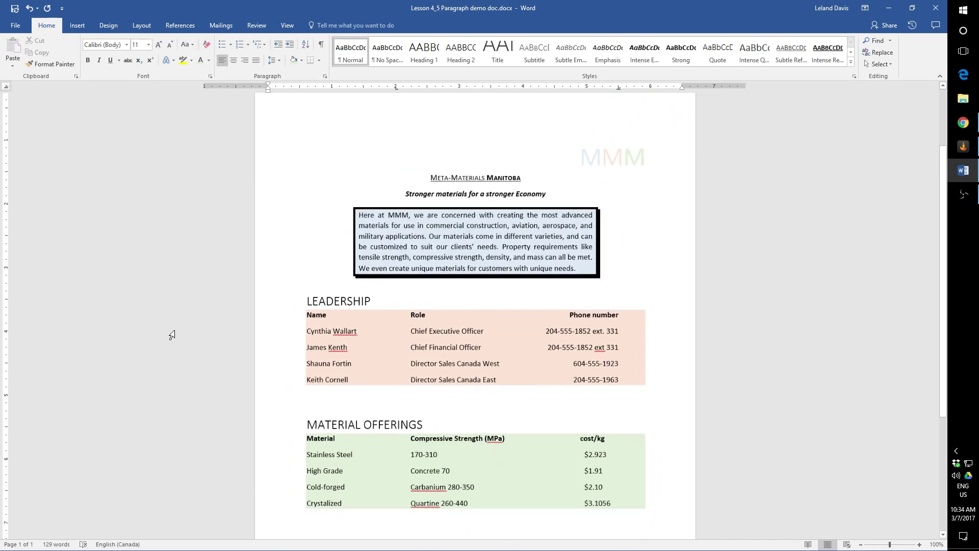
{"action": "scroll", "coordinate": [157, 305], "scroll_direction": "down", "scroll_amount": 2}
{"action": "scroll", "coordinate": [157, 306], "scroll_direction": "up", "scroll_amount": 2, "text": "ctrl"}
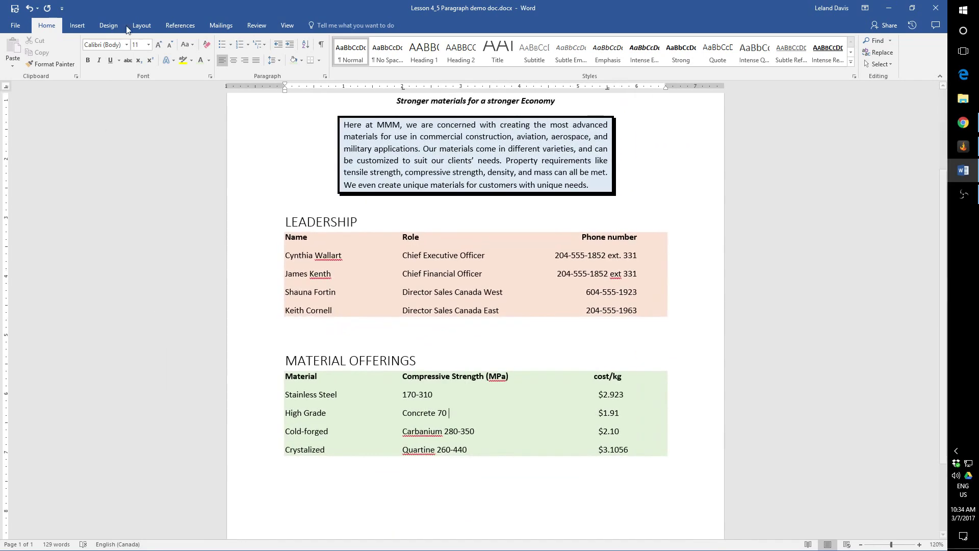
{"action": "left_click", "coordinate": [284, 27]}
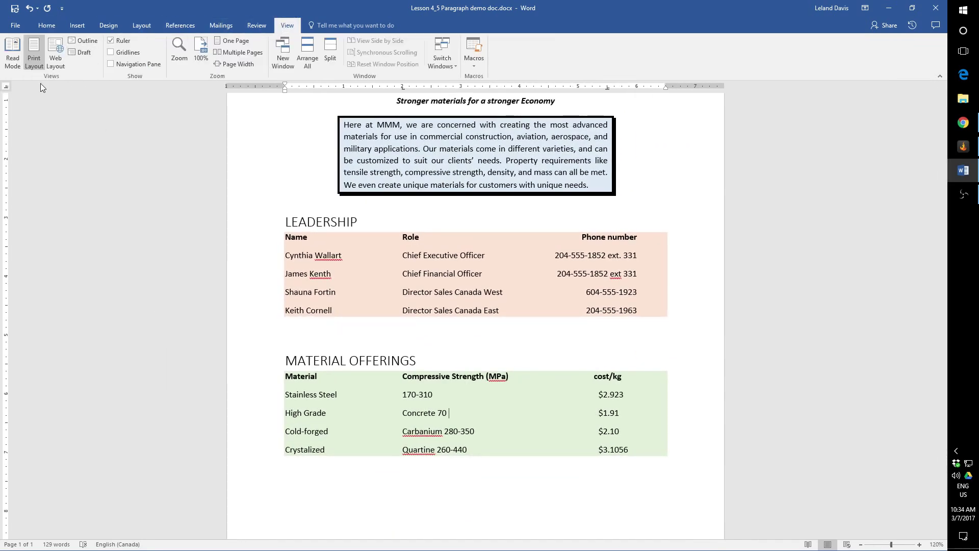
{"action": "left_click", "coordinate": [12, 53]}
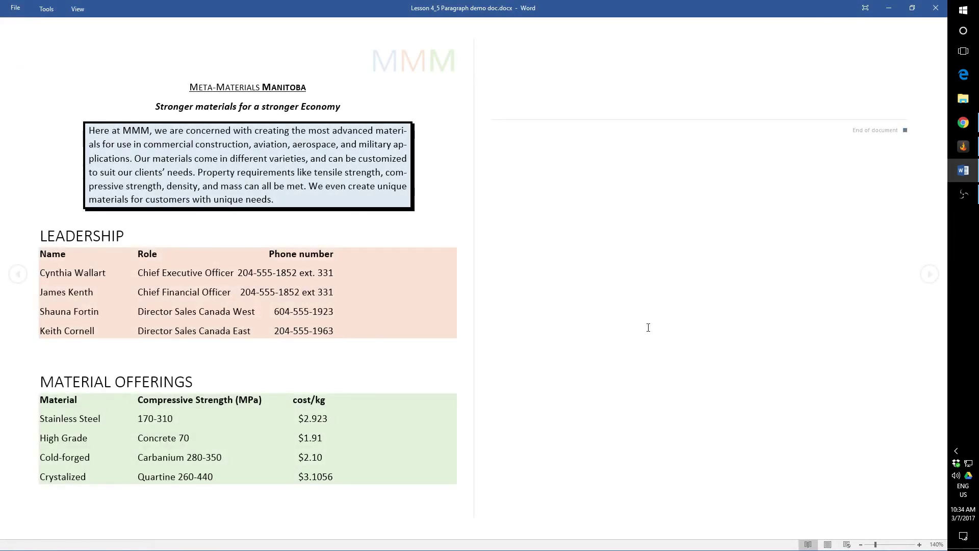
{"action": "scroll", "coordinate": [648, 327], "scroll_direction": "down", "scroll_amount": 1}
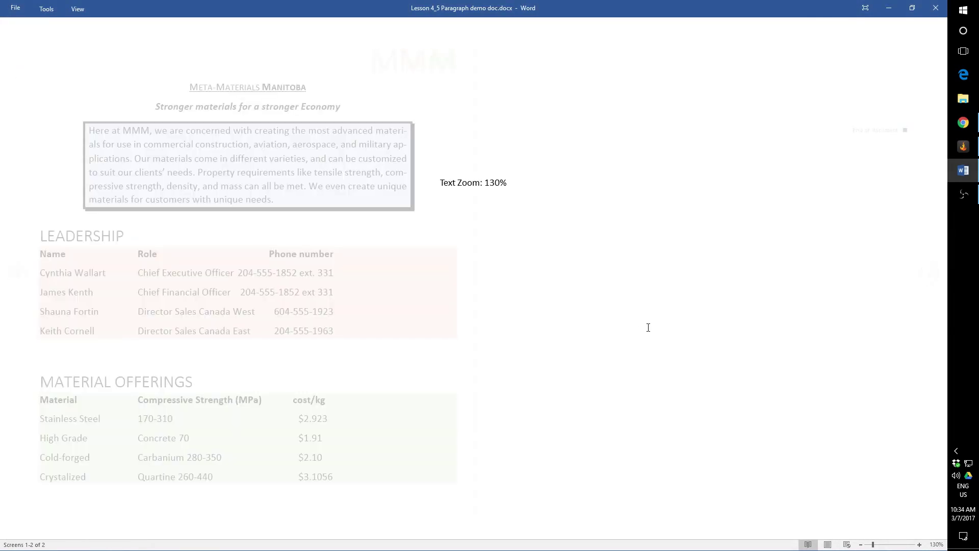
{"action": "scroll", "coordinate": [606, 315], "scroll_direction": "up", "scroll_amount": 1}
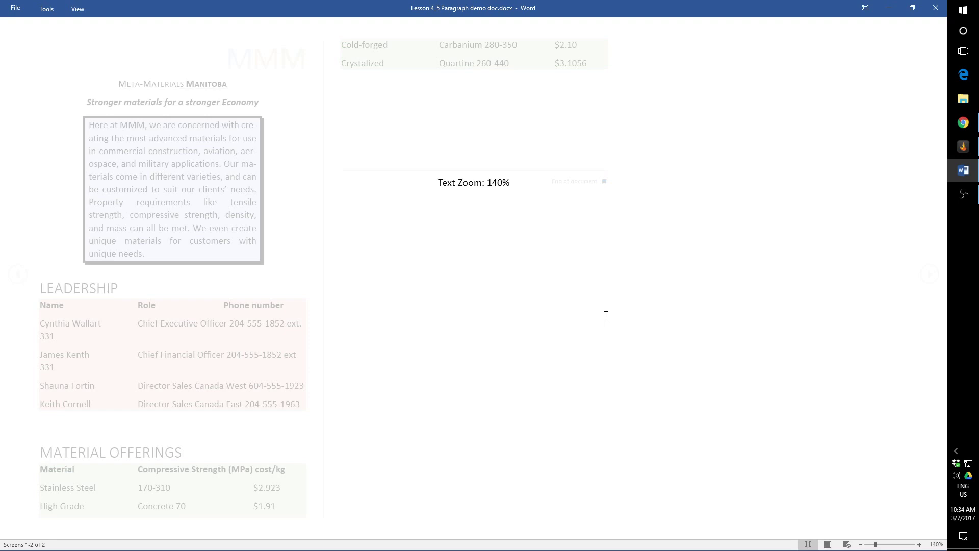
{"action": "key", "text": "Escape"}
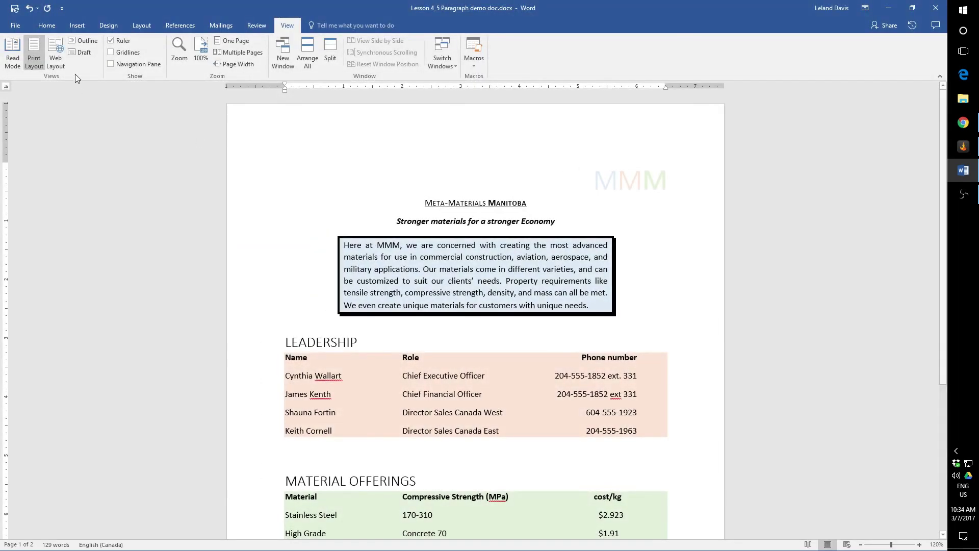
{"action": "left_click", "coordinate": [31, 23]}
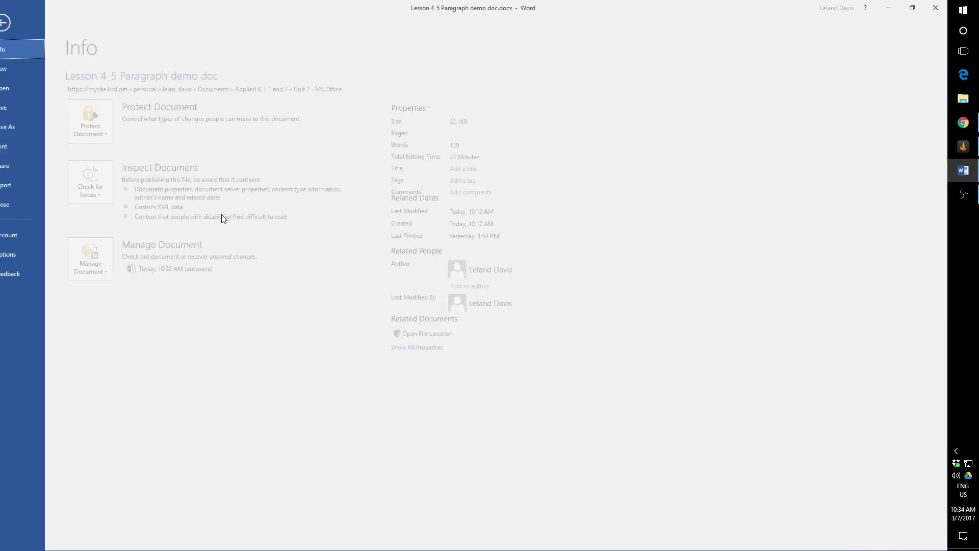
{"action": "left_click", "coordinate": [30, 24]}
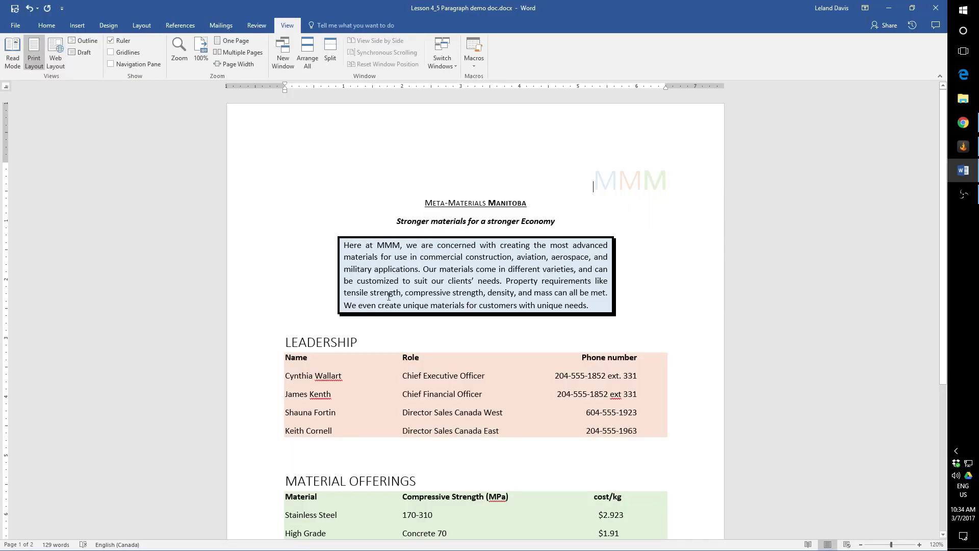
{"action": "left_click", "coordinate": [46, 25]}
{"action": "scroll", "coordinate": [286, 270], "scroll_direction": "down", "scroll_amount": 2}
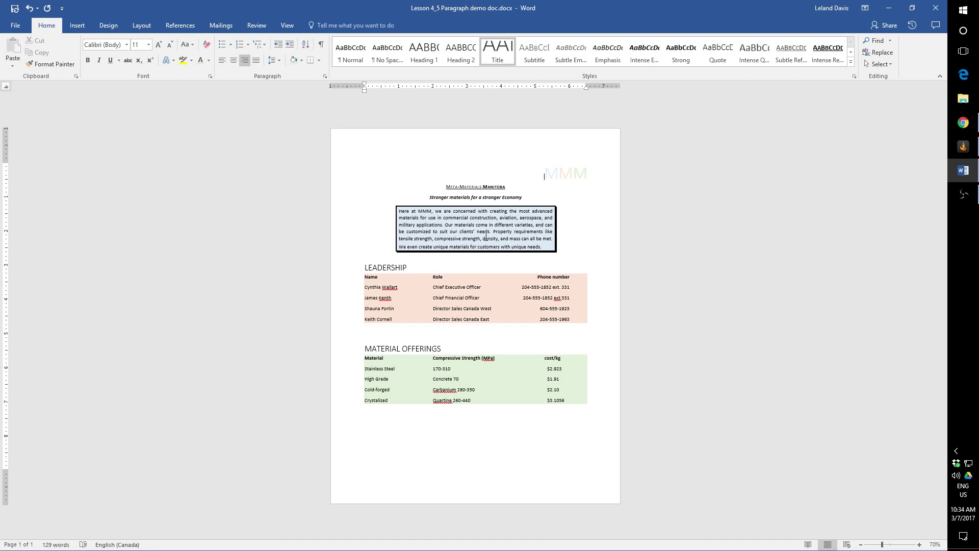
{"action": "scroll", "coordinate": [485, 236], "scroll_direction": "up", "scroll_amount": 8, "text": "ctrl"}
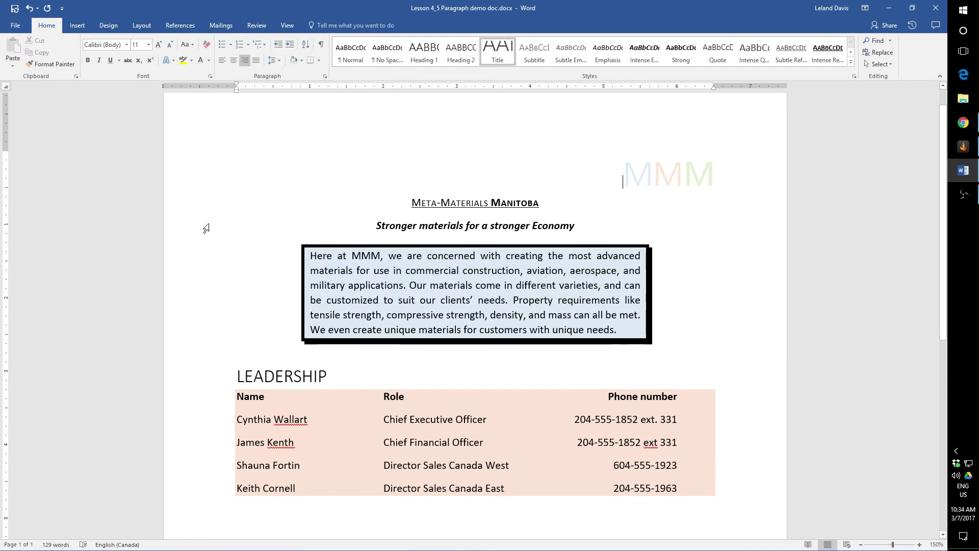
Remove the bold and italic formatting from the tagline and color it with the darkest gray shade of the white theme color.
{"action": "left_click", "coordinate": [206, 228]}
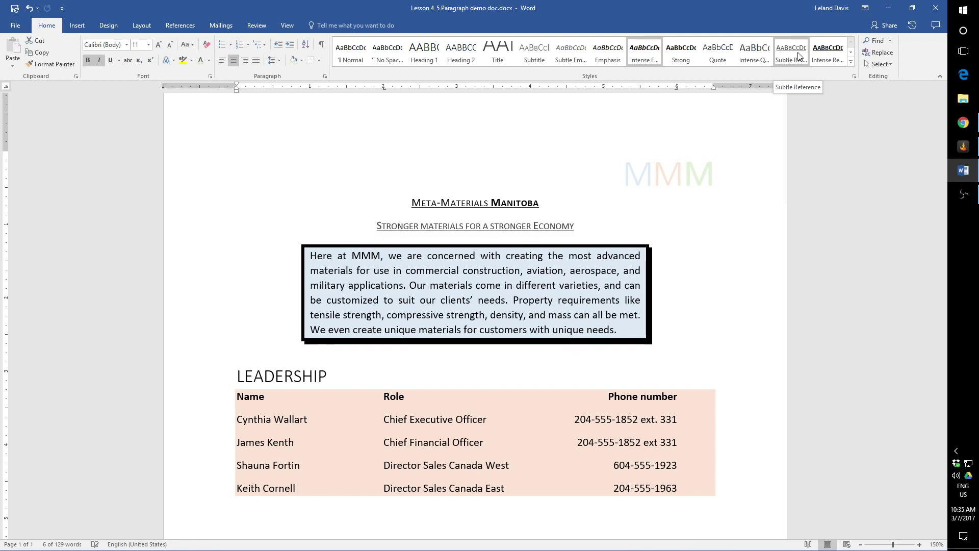
{"action": "left_click", "coordinate": [851, 53]}
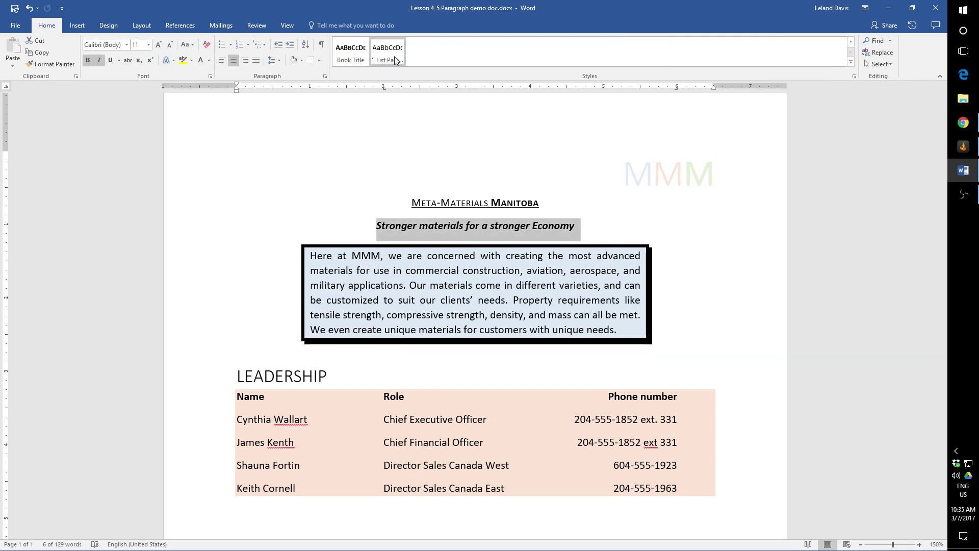
{"action": "left_click", "coordinate": [839, 181]}
{"action": "left_click_drag", "start_coordinate": [579, 228], "coordinate": [378, 235]}
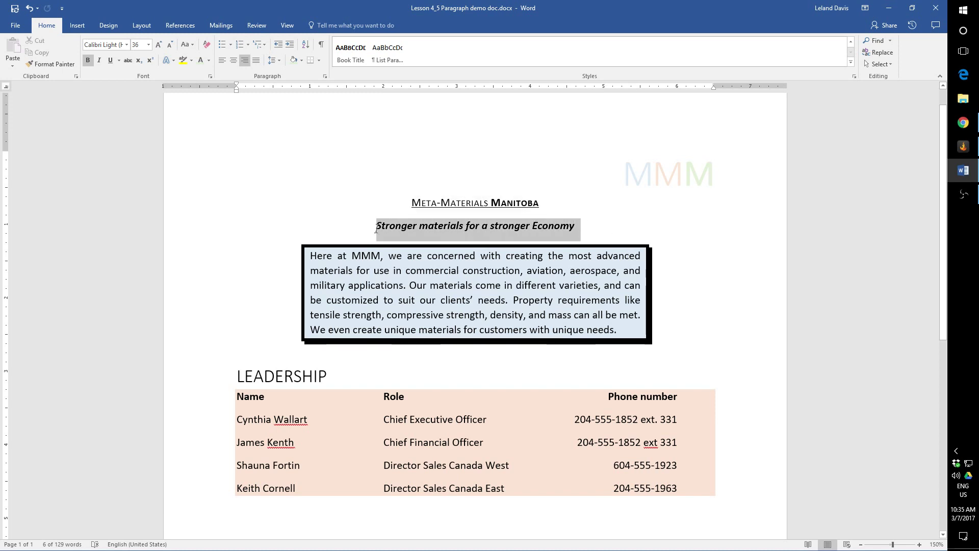
{"action": "left_click", "coordinate": [87, 61]}
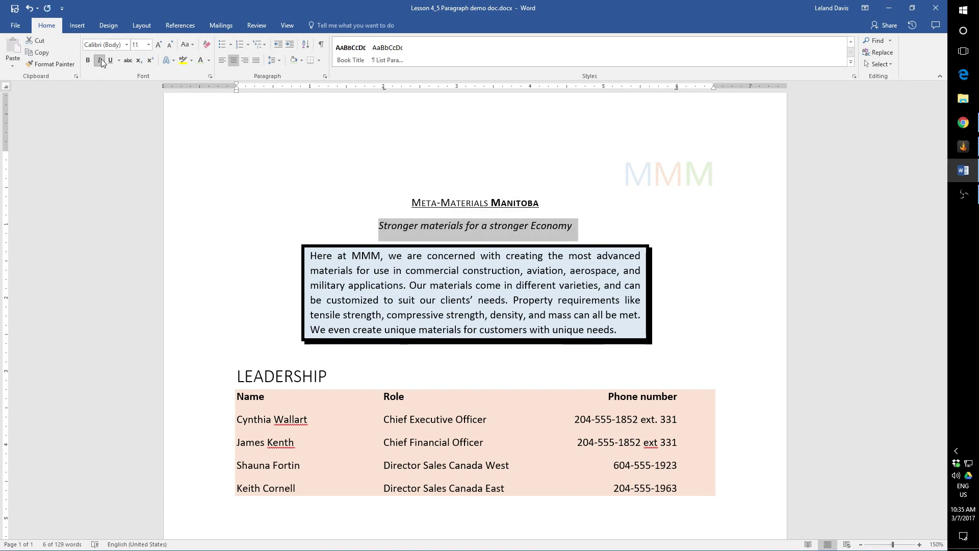
{"action": "left_click", "coordinate": [88, 61]}
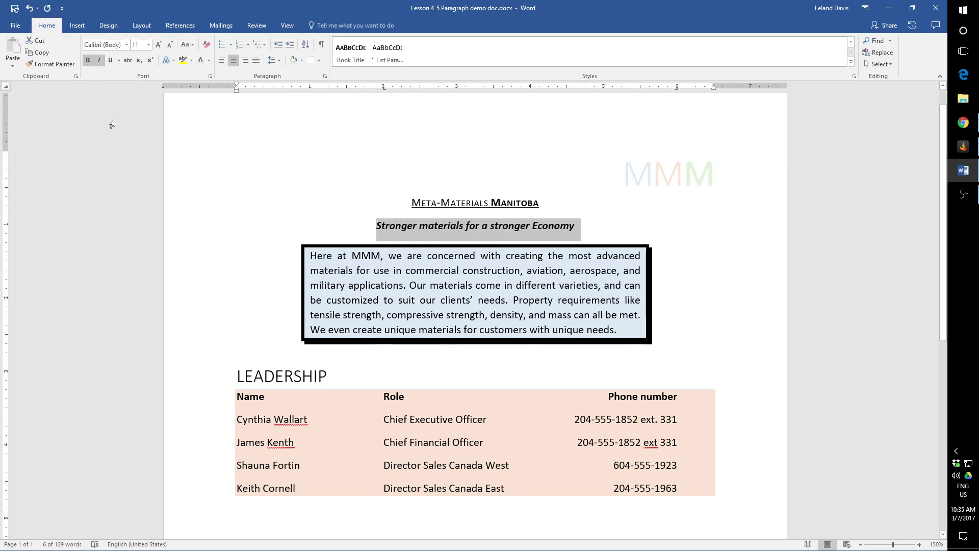
{"action": "left_click", "coordinate": [99, 60]}
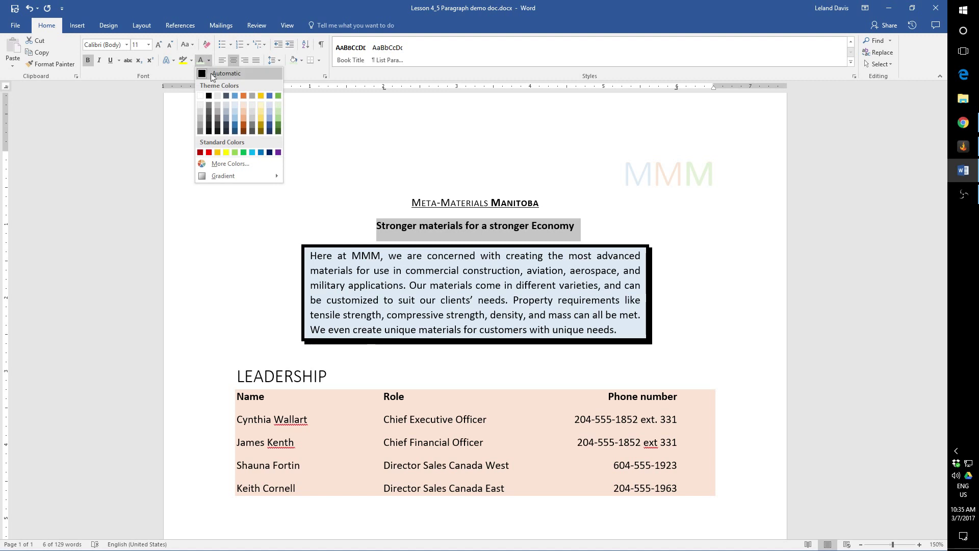
{"action": "left_click", "coordinate": [200, 132]}
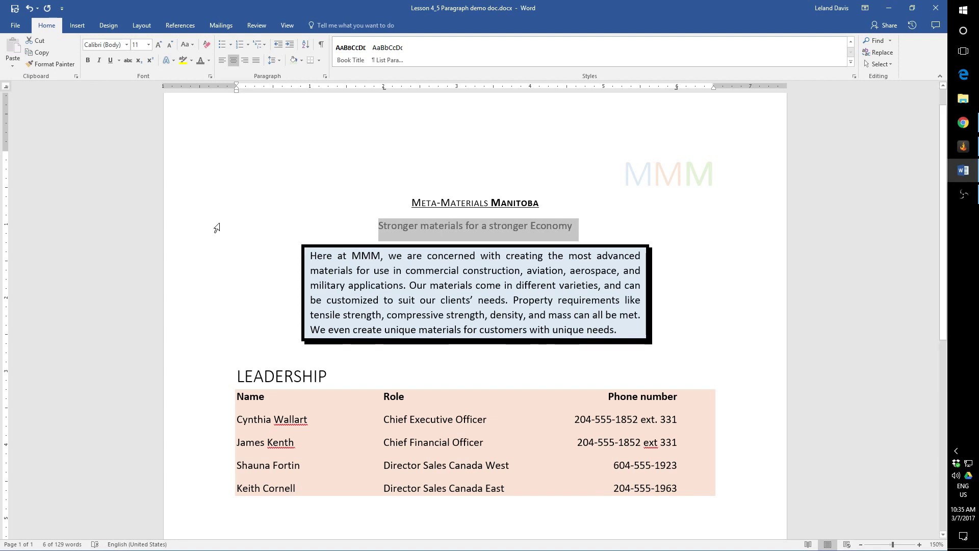
{"action": "left_click", "coordinate": [264, 308]}
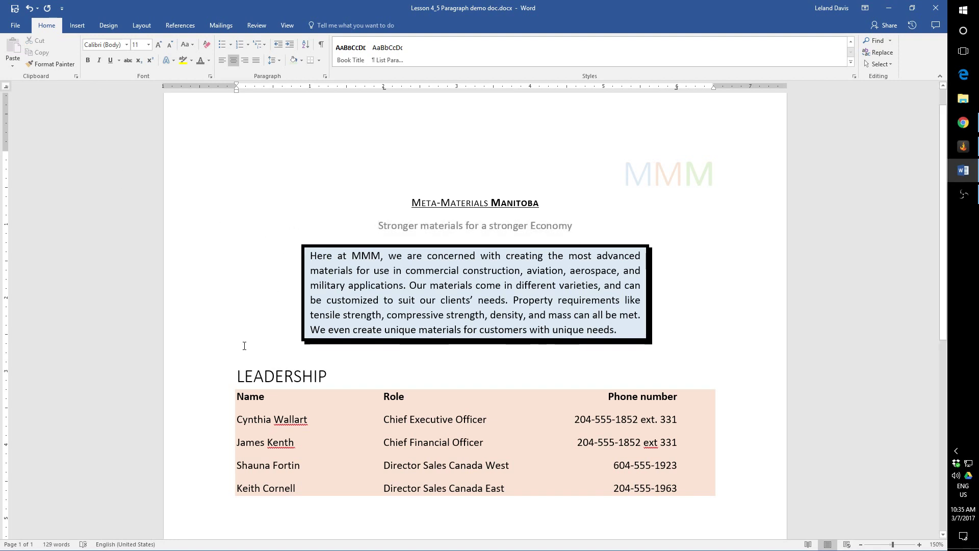
Change the case of the tagline below the company name to UPPERCASE.
{"action": "left_click", "coordinate": [213, 235]}
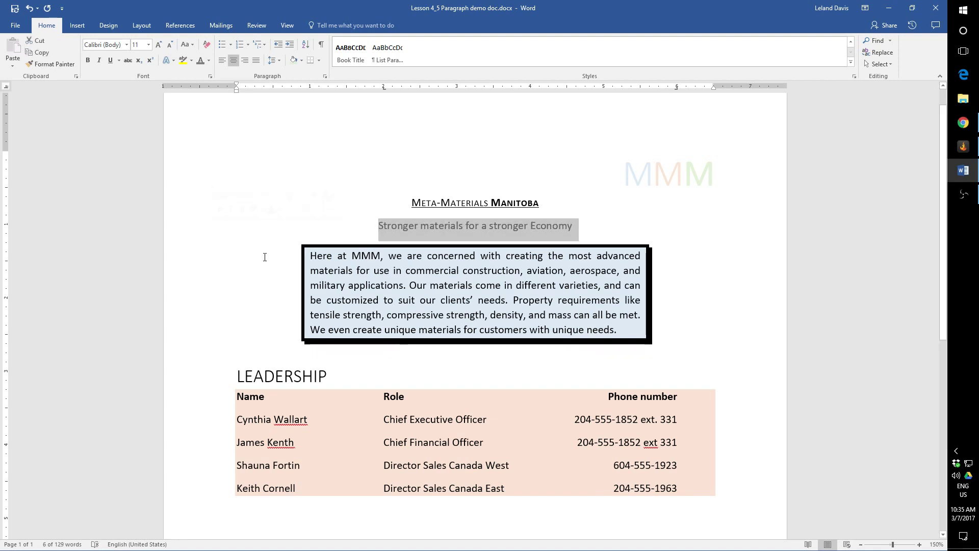
{"action": "left_click", "coordinate": [188, 45]}
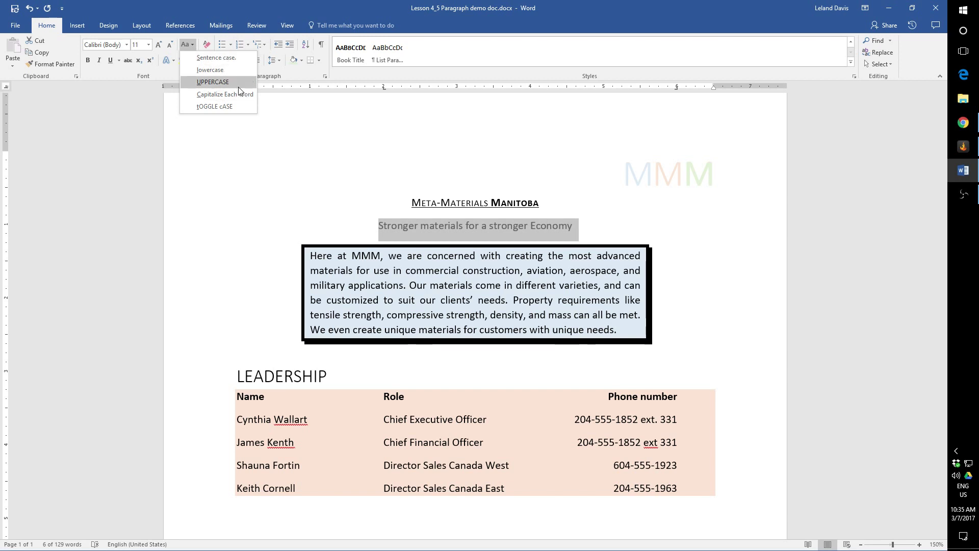
{"action": "left_click", "coordinate": [236, 83]}
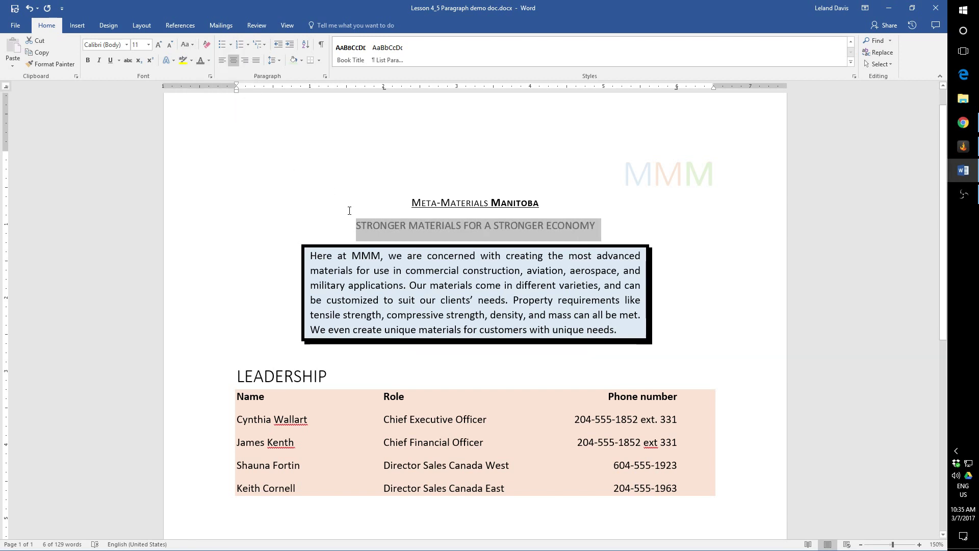
{"action": "key", "text": "Up"}
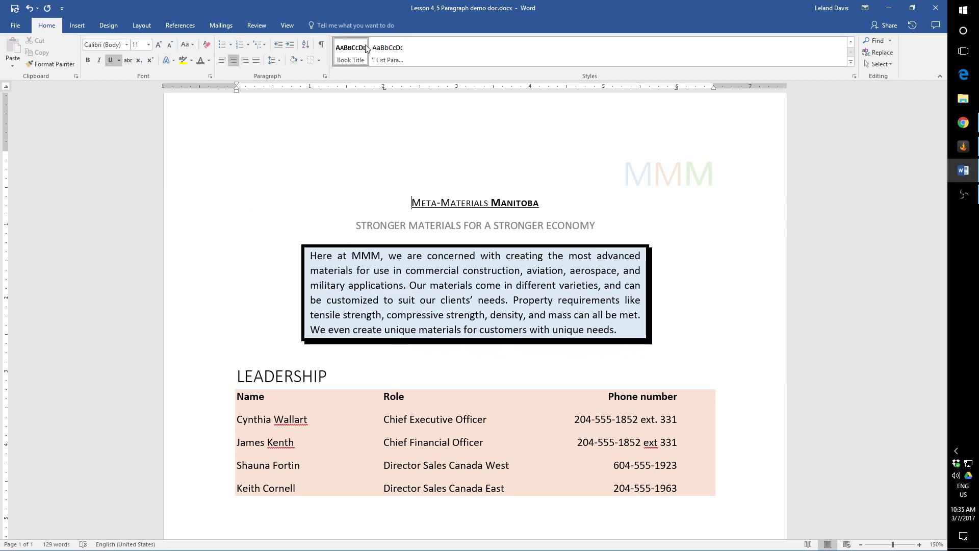
{"action": "left_click", "coordinate": [388, 225]}
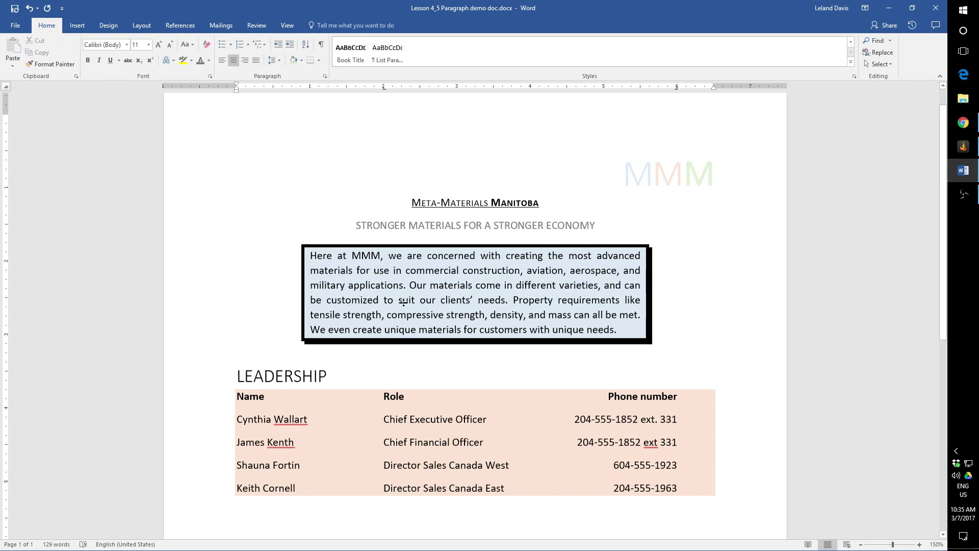
Examine the page layout from the introduction through the Leadership and Material Offerings lists.
{"action": "scroll", "coordinate": [207, 274], "scroll_direction": "down", "scroll_amount": 6}
{"action": "scroll", "coordinate": [175, 275], "scroll_direction": "up", "scroll_amount": 5}
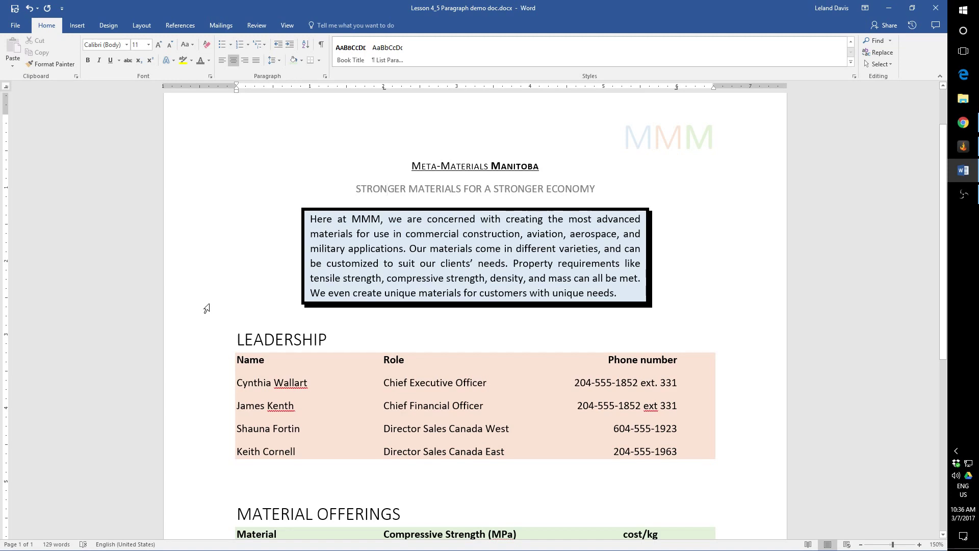
{"action": "scroll", "coordinate": [204, 312], "scroll_direction": "down", "scroll_amount": 5}
{"action": "scroll", "coordinate": [201, 311], "scroll_direction": "up", "scroll_amount": 5}
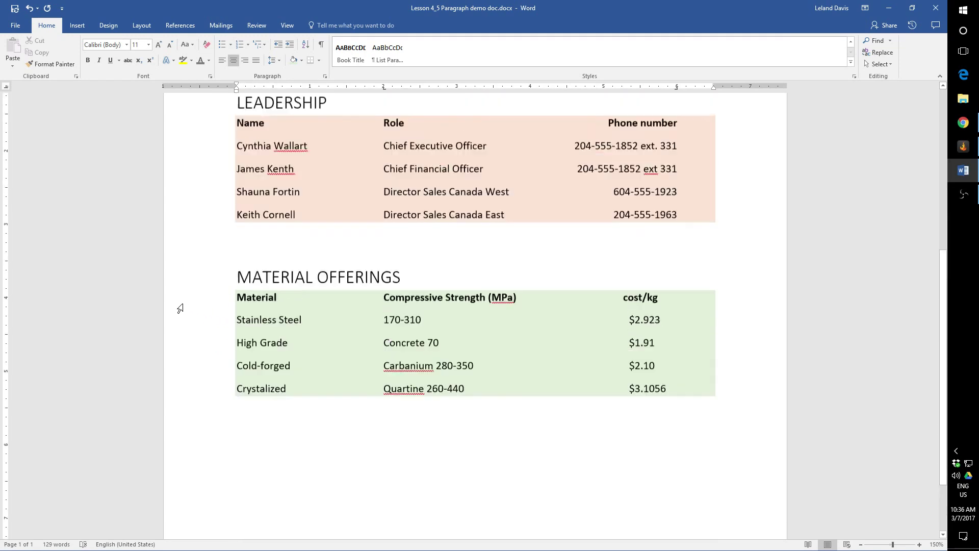
{"action": "scroll", "coordinate": [180, 311], "scroll_direction": "down", "scroll_amount": 2}
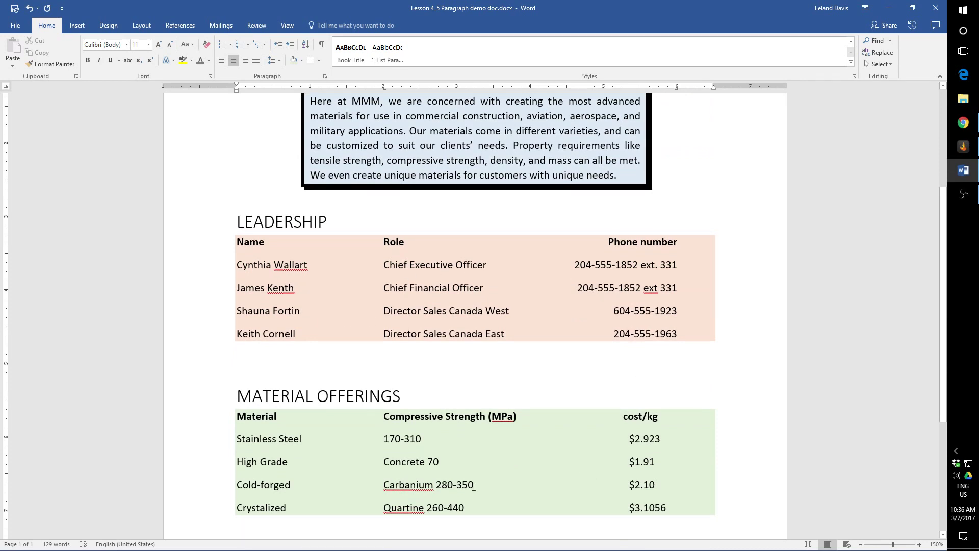
{"action": "scroll", "coordinate": [155, 399], "scroll_direction": "down", "scroll_amount": 2}
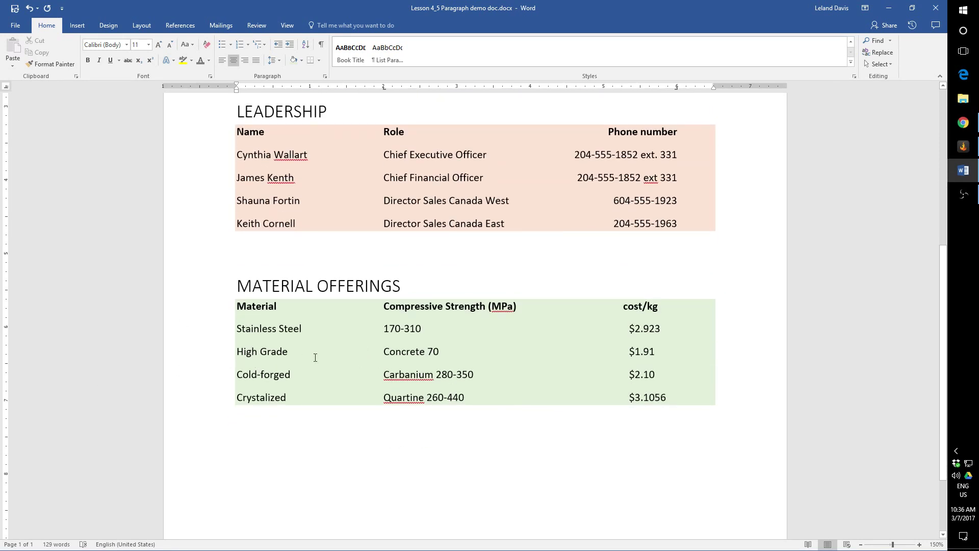
{"action": "scroll", "coordinate": [402, 406], "scroll_direction": "down", "scroll_amount": 1}
Below the Material Offerings list, add the line "Packing list" and a first item line "Toothbrush".
{"action": "left_click", "coordinate": [269, 402]}
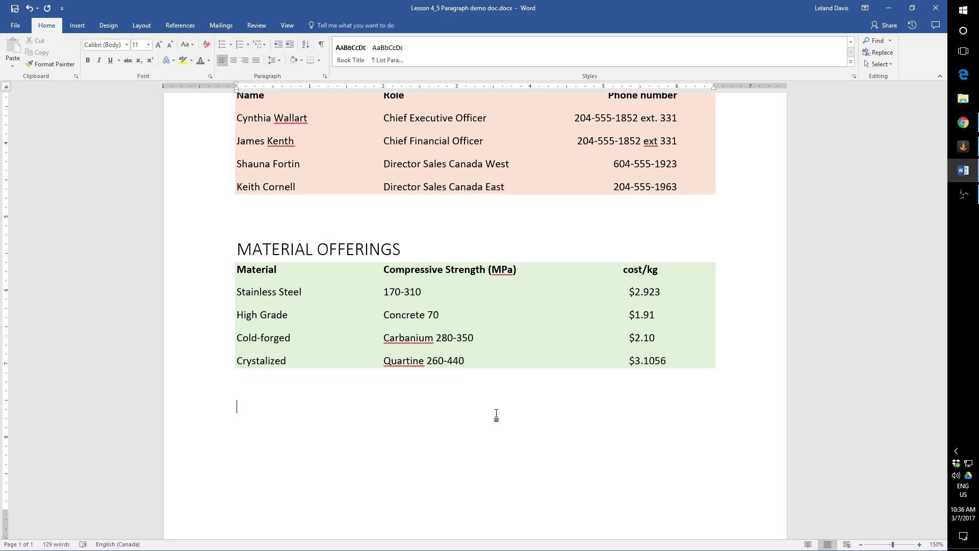
{"action": "type", "text": "Packing lis"}
{"action": "type", "text": "t"}
{"action": "type", "text": "B"}
{"action": "type", "text": "Tools"}
{"action": "key", "text": "BackSpace"}
{"action": "key", "text": "BackSpace"}
{"action": "key", "text": "BackSpace"}
{"action": "key", "text": "BackSpace"}
{"action": "key", "text": "BackSpace"}
{"action": "type", "text": "Toothbrush"}
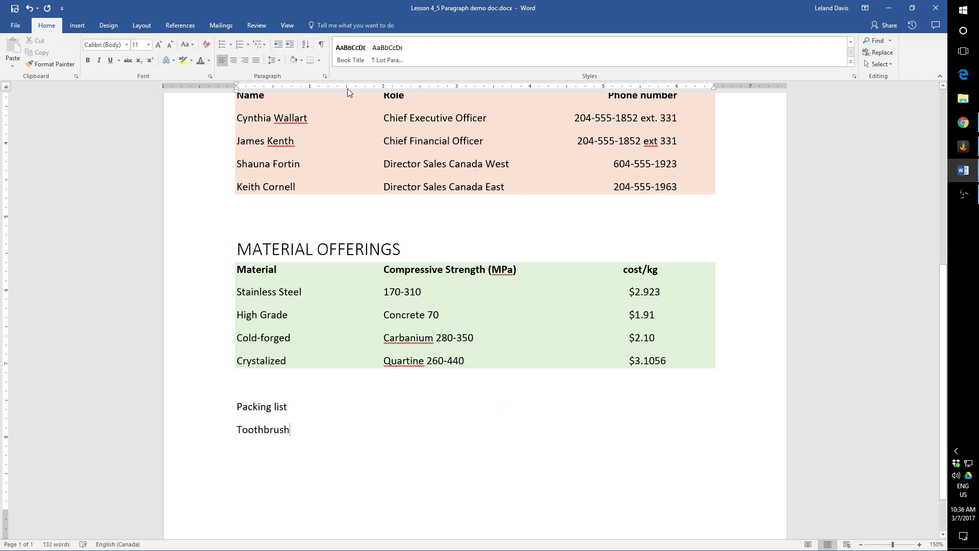
Set a left tab stop at 2 inches for the Toothbrush line.
{"action": "left_click", "coordinate": [6, 89]}
{"action": "left_click", "coordinate": [6, 89]}
{"action": "left_click", "coordinate": [6, 89]}
{"action": "left_click", "coordinate": [6, 90]}
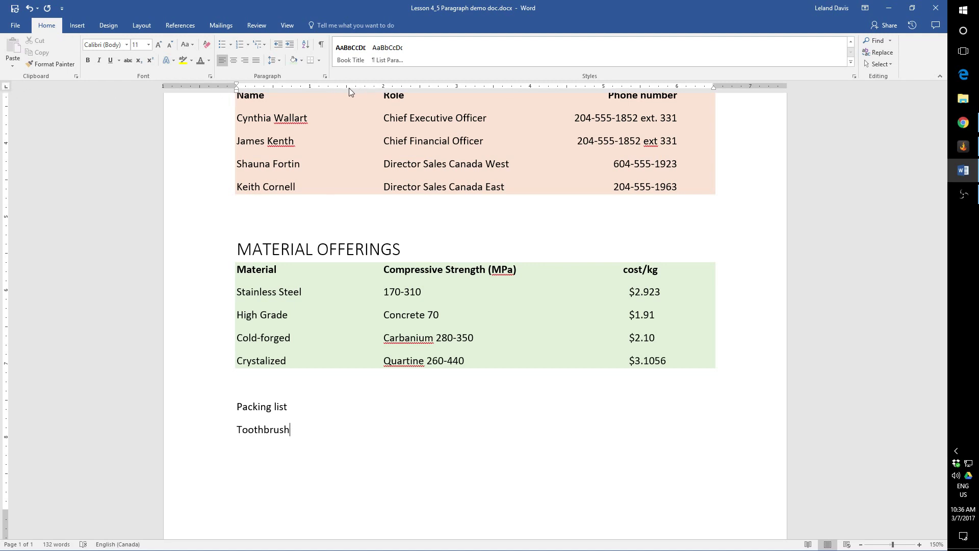
{"action": "left_click_drag", "start_coordinate": [371, 87], "coordinate": [383, 88]}
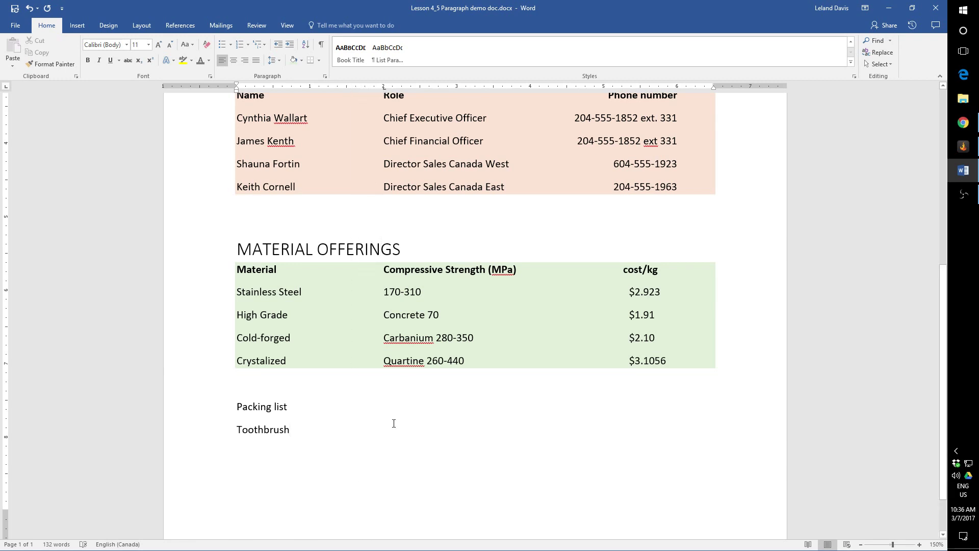
Enter "In shaving kit" at the tab stop beside Toothbrush and add a tab-aligned line with "Sleeping bag" and "Back of van".
{"action": "key", "text": "Tab"}
{"action": "type", "text": "In "}
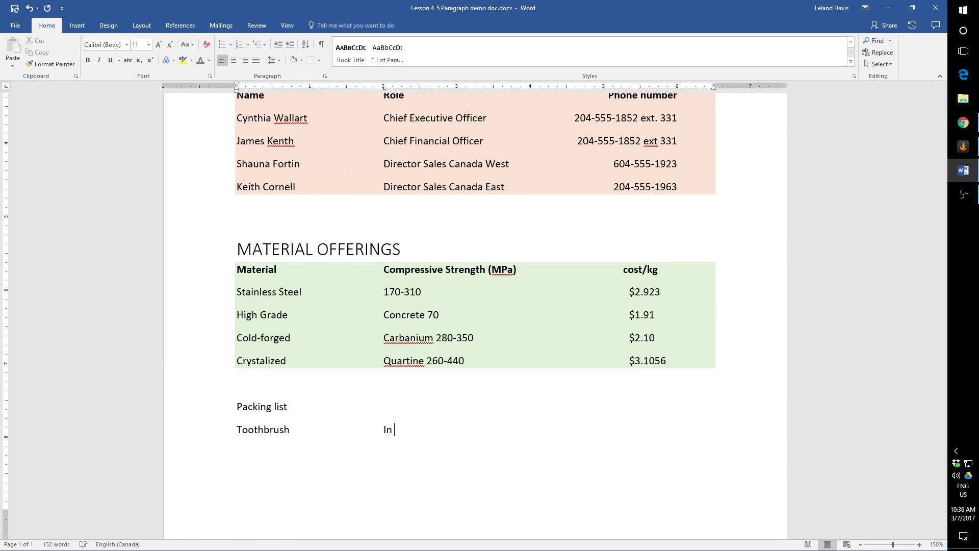
{"action": "type", "text": "shaving kit "}
{"action": "type", "text": "Sleeping b"}
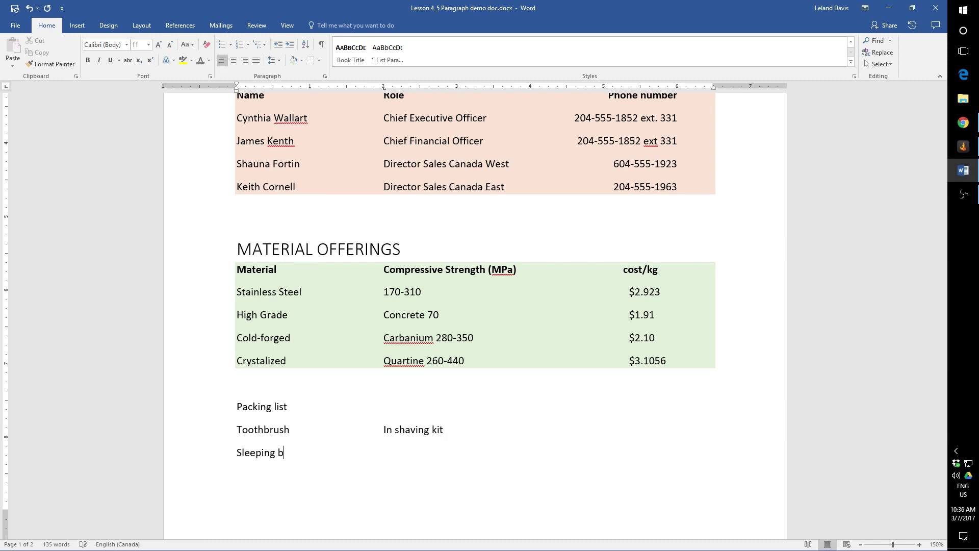
{"action": "type", "text": "ag\tBack of van"}
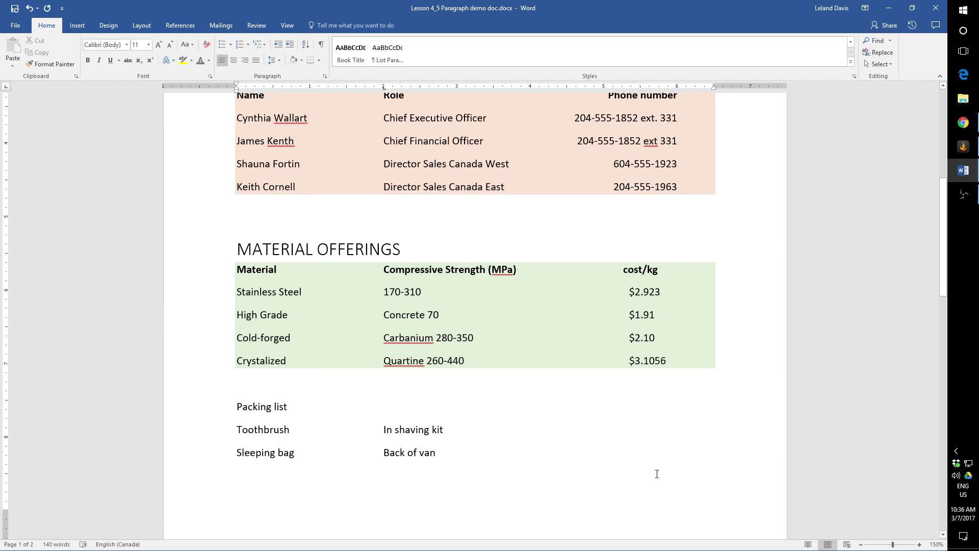
Delete the whole packing list below the Material Offerings list.
{"action": "scroll", "coordinate": [392, 510], "scroll_direction": "down", "scroll_amount": 2}
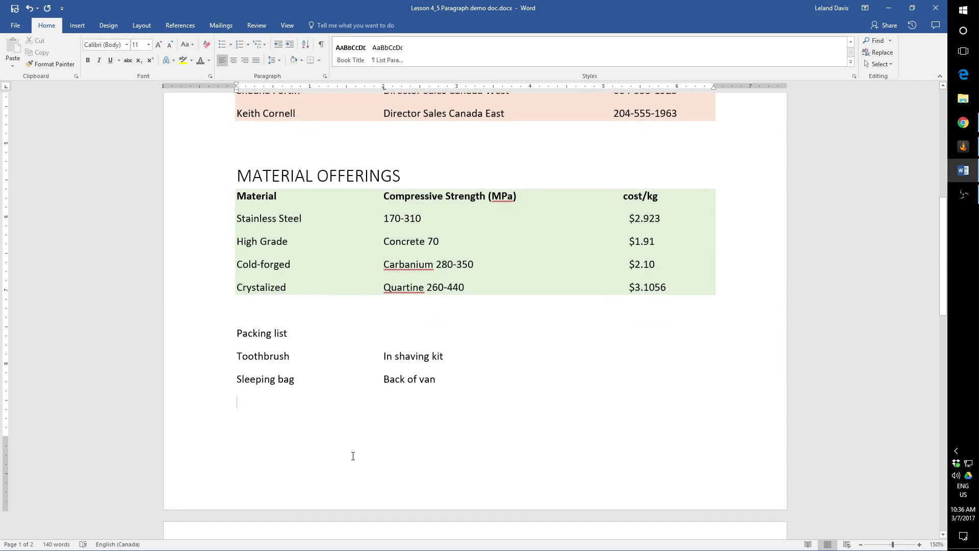
{"action": "scroll", "coordinate": [330, 440], "scroll_direction": "down", "scroll_amount": 3}
{"action": "scroll", "coordinate": [435, 411], "scroll_direction": "up", "scroll_amount": 3}
{"action": "left_click_drag", "start_coordinate": [243, 426], "coordinate": [214, 333]}
{"action": "key", "text": "Delete"}
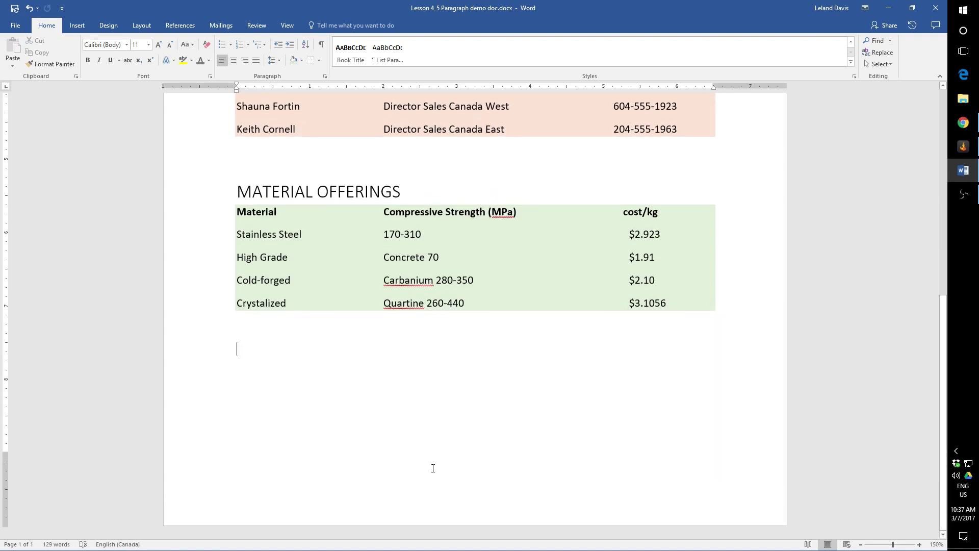
Insert a three-column, five-row table below the Material Offerings list, narrow its first and third columns and widen the middle one.
{"action": "scroll", "coordinate": [433, 466], "scroll_direction": "up", "scroll_amount": 8}
{"action": "scroll", "coordinate": [375, 428], "scroll_direction": "down", "scroll_amount": 6}
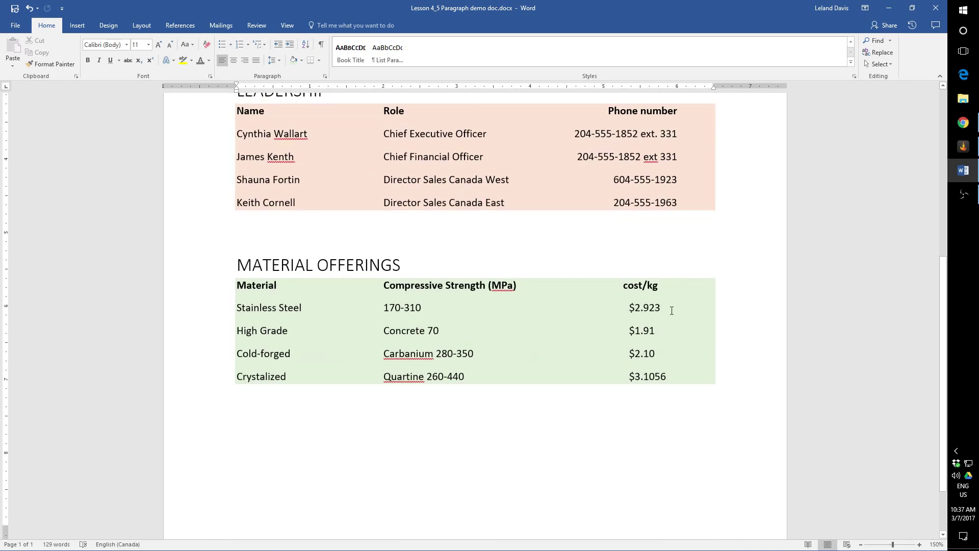
{"action": "scroll", "coordinate": [215, 248], "scroll_direction": "down", "scroll_amount": 2}
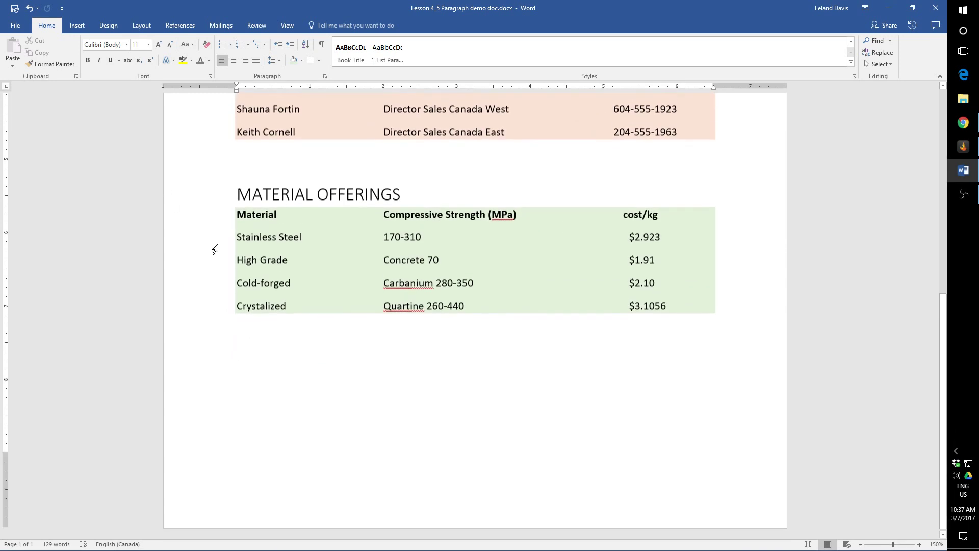
{"action": "left_click", "coordinate": [81, 27]}
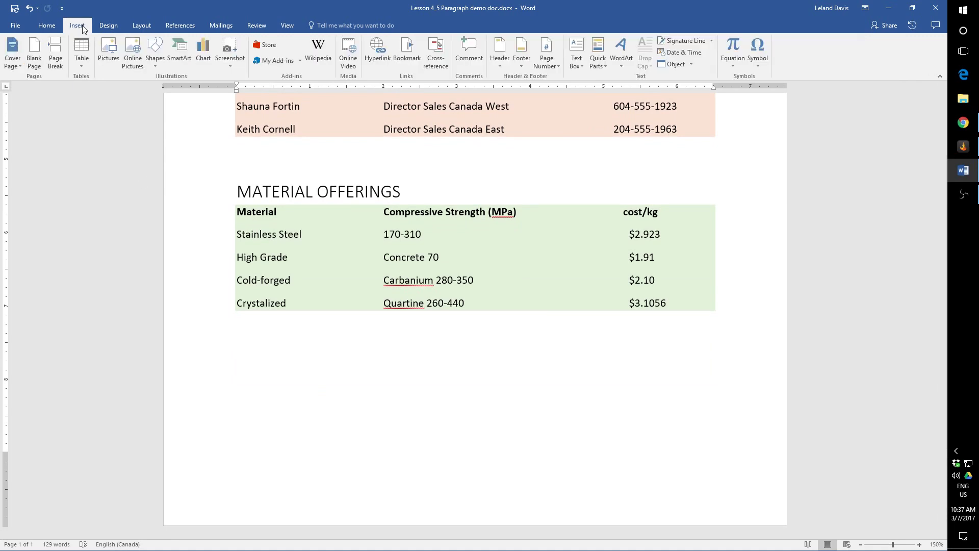
{"action": "left_click", "coordinate": [83, 50]}
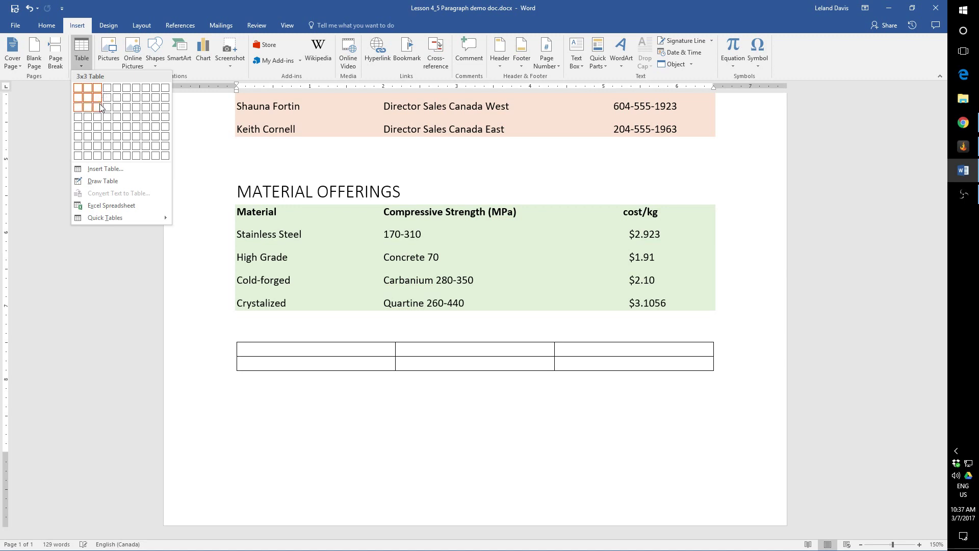
{"action": "left_click", "coordinate": [98, 127]}
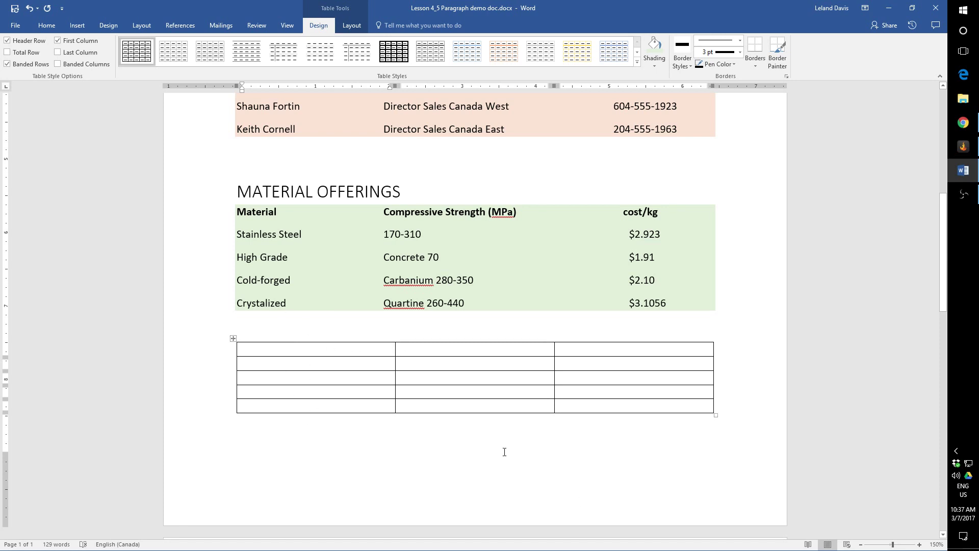
{"action": "left_click_drag", "start_coordinate": [393, 352], "coordinate": [374, 354]}
{"action": "left_click_drag", "start_coordinate": [553, 349], "coordinate": [607, 347]}
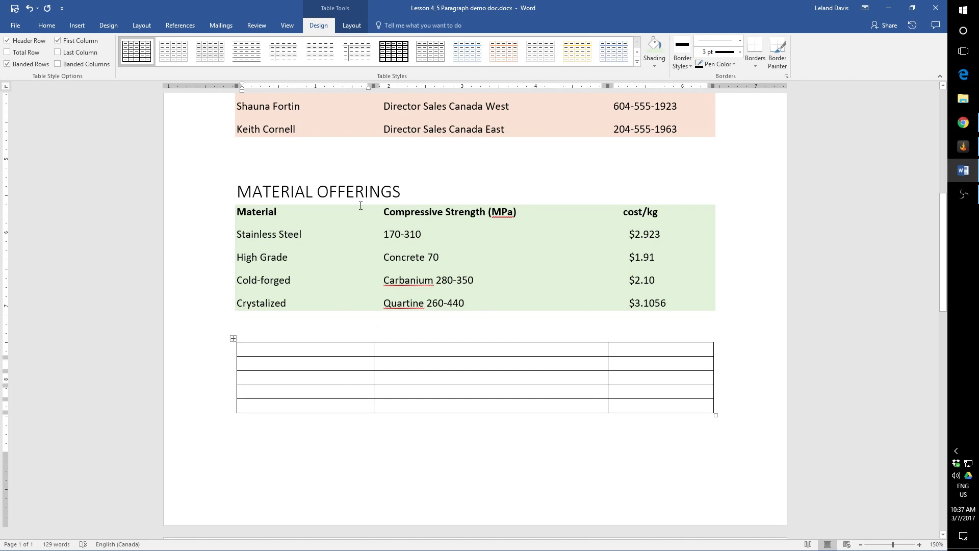
Copy the four material rows, Stainless Steel to Crystalized, into the table's second to fifth rows.
{"action": "left_click_drag", "start_coordinate": [237, 234], "coordinate": [659, 302]}
{"action": "key", "text": "ctrl+c"}
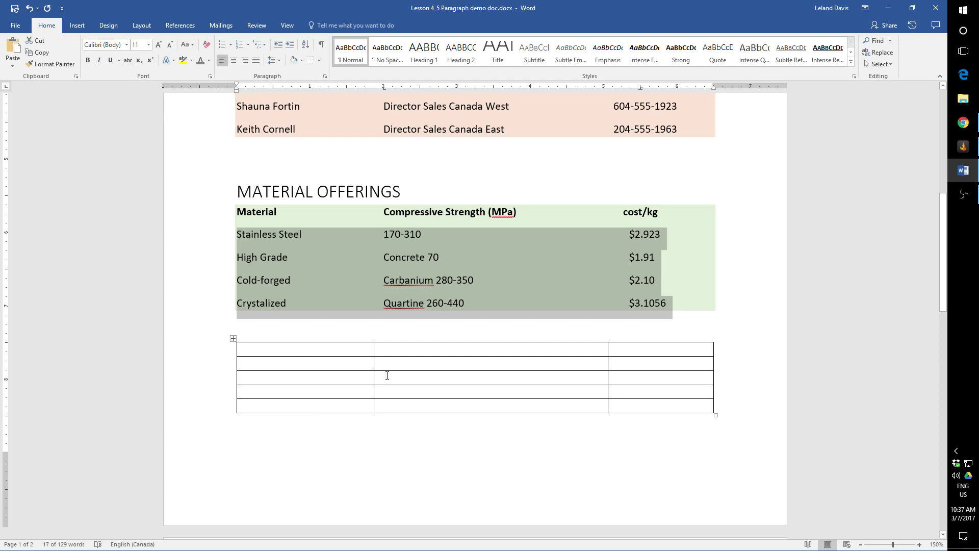
{"action": "left_click_drag", "start_coordinate": [387, 363], "coordinate": [719, 405]}
{"action": "key", "text": "ctrl+v"}
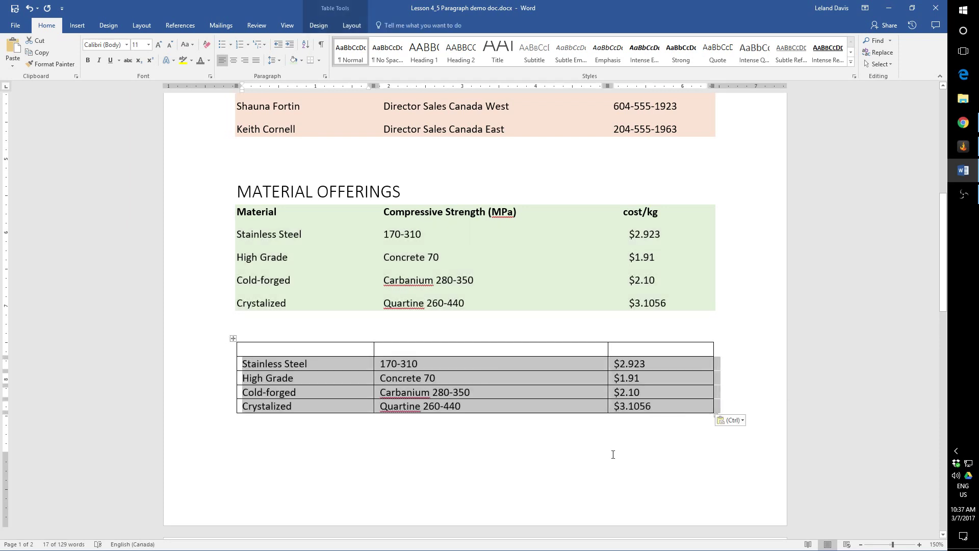
{"action": "left_click", "coordinate": [613, 455]}
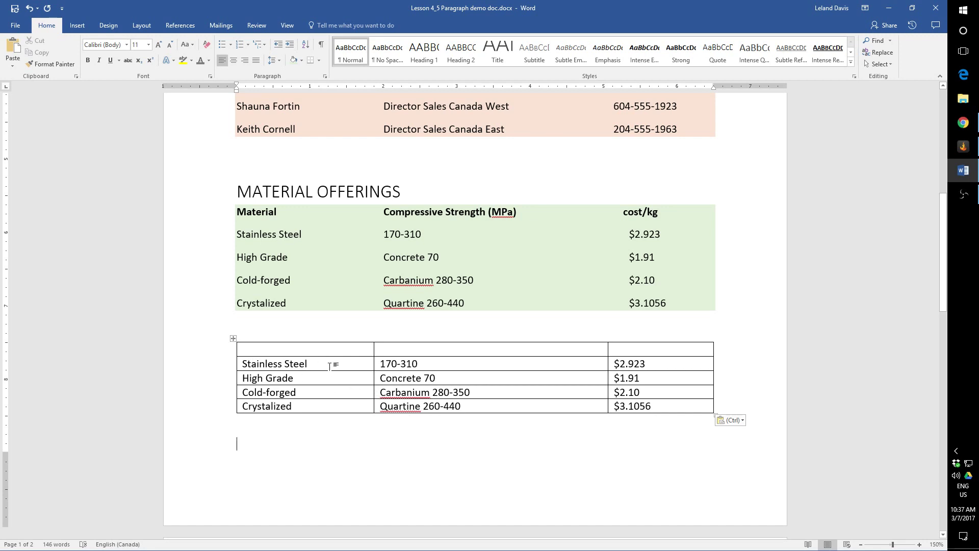
Add a blank line below Stainless Steel, High Grade and Cold-forged in the table's first column.
{"action": "left_click", "coordinate": [327, 366]}
{"action": "key", "text": "Return"}
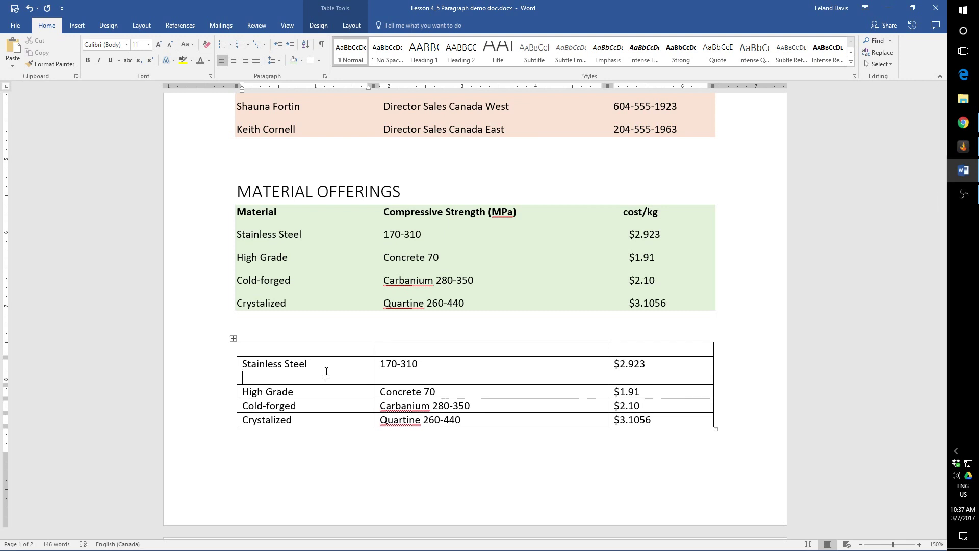
{"action": "left_click", "coordinate": [321, 393]}
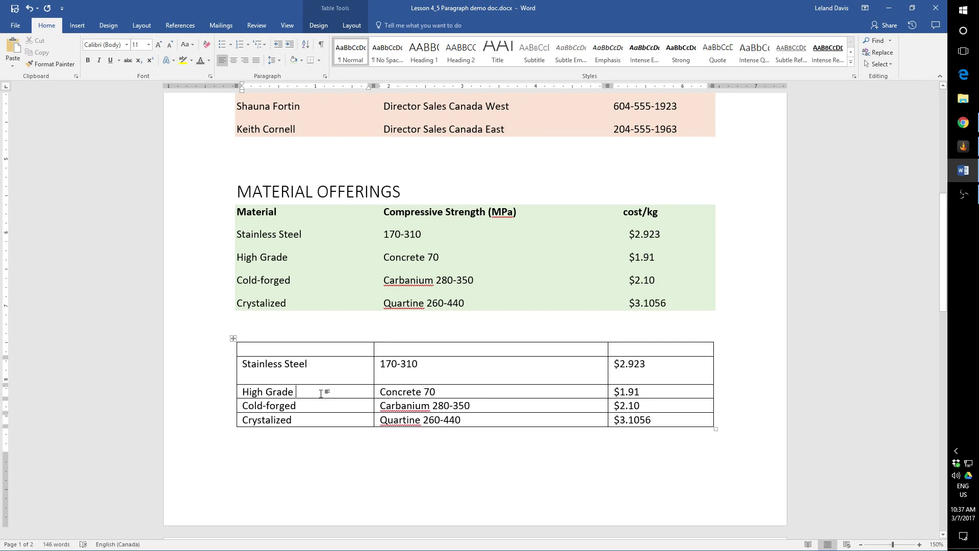
{"action": "key", "text": "Return"}
{"action": "left_click", "coordinate": [313, 419]}
{"action": "key", "text": "Return"}
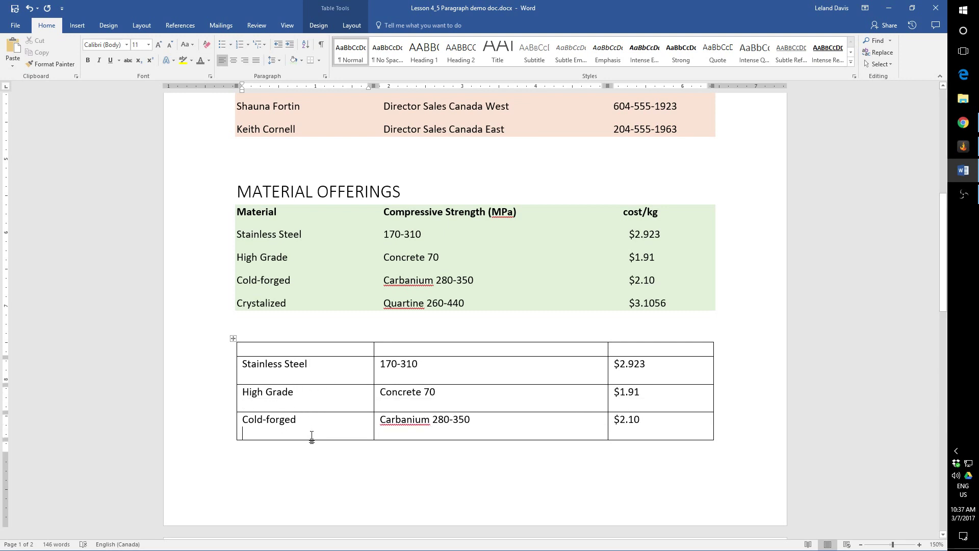
Delete the empty first row of the table below the Material Offerings list.
{"action": "left_click", "coordinate": [237, 349]}
{"action": "left_click_drag", "start_coordinate": [237, 349], "coordinate": [614, 352]}
{"action": "key", "text": "BackSpace"}
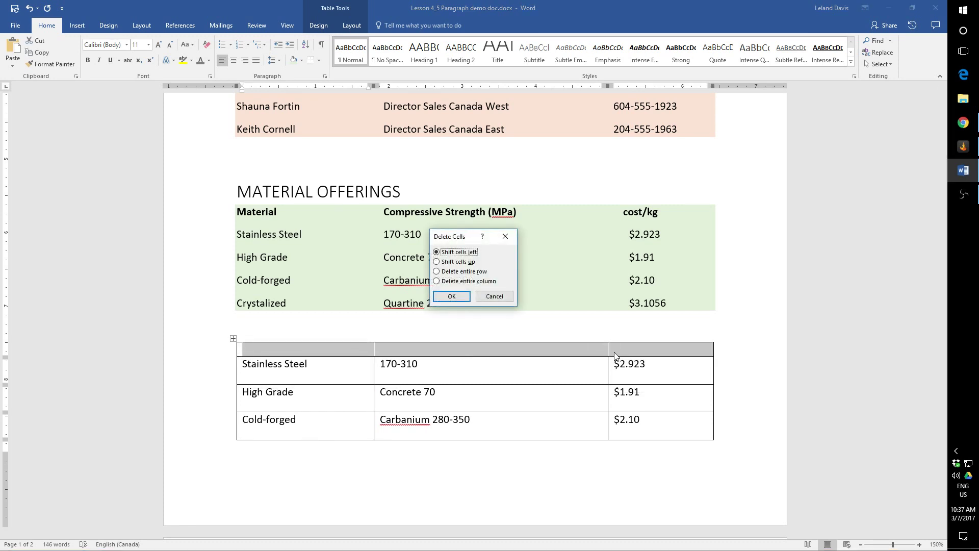
{"action": "key", "text": "Return"}
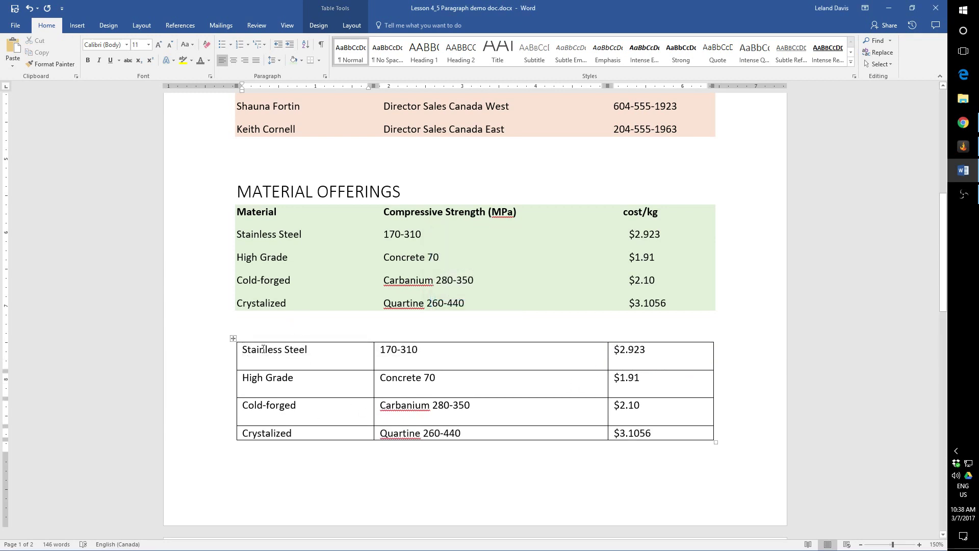
Widen the table's middle column slightly by shifting its border with the price column.
{"action": "left_click", "coordinate": [233, 338]}
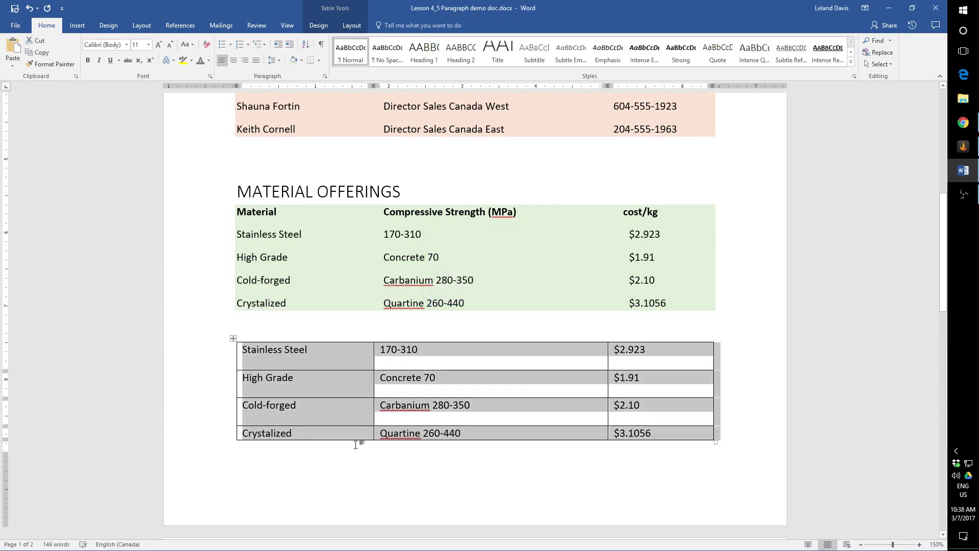
{"action": "left_click", "coordinate": [387, 434]}
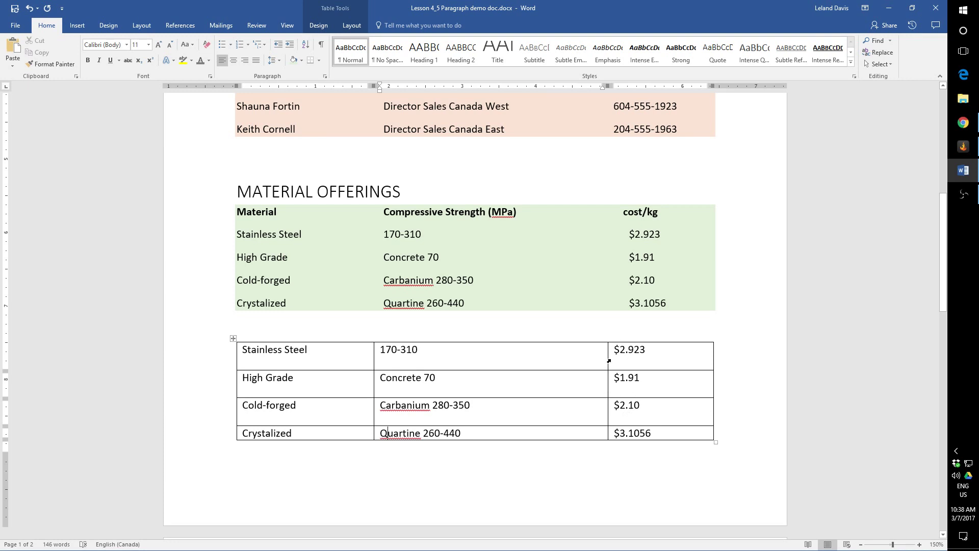
{"action": "left_click_drag", "start_coordinate": [607, 359], "coordinate": [622, 357]}
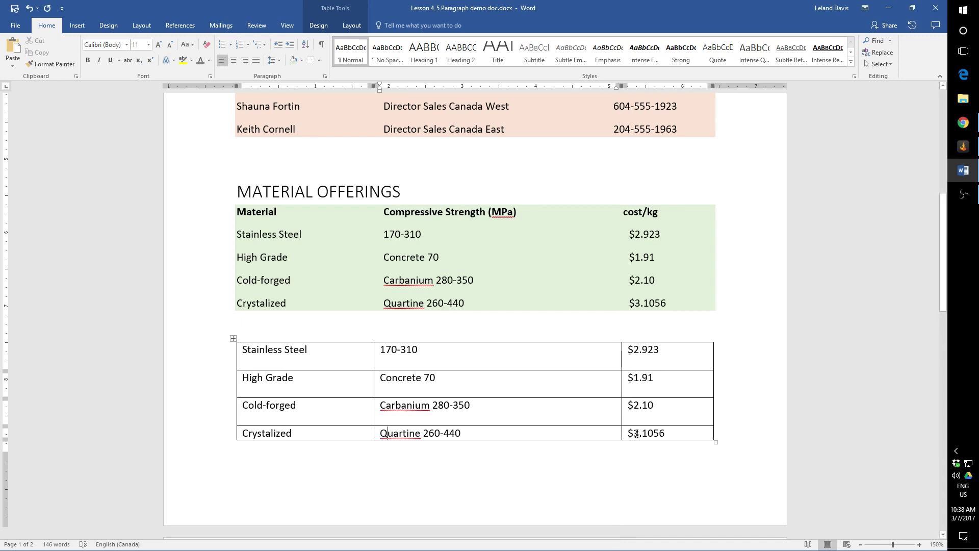
Insert 56 after the dollar sign in the table's Crystalized price, and undo the insertion.
{"action": "left_click", "coordinate": [637, 433]}
{"action": "type", "text": "5"}
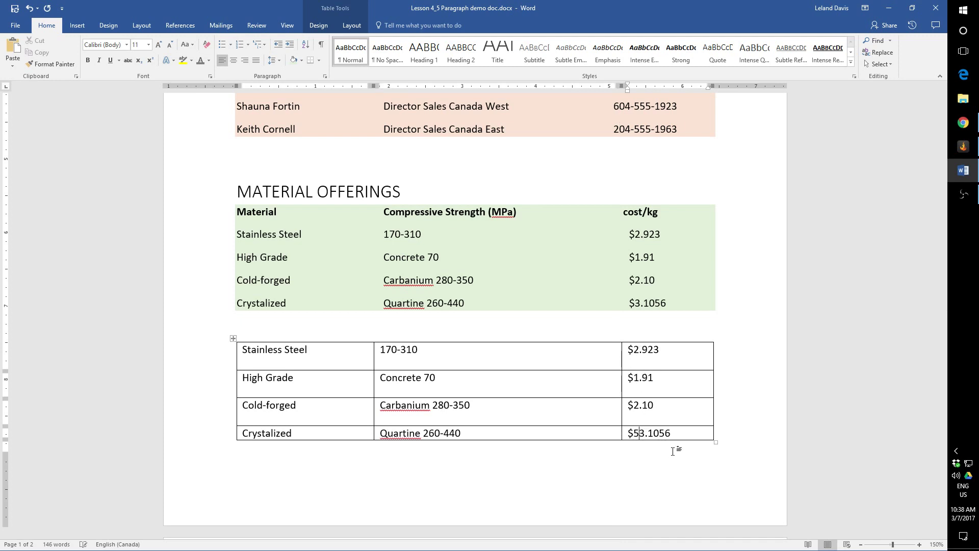
{"action": "type", "text": "6"}
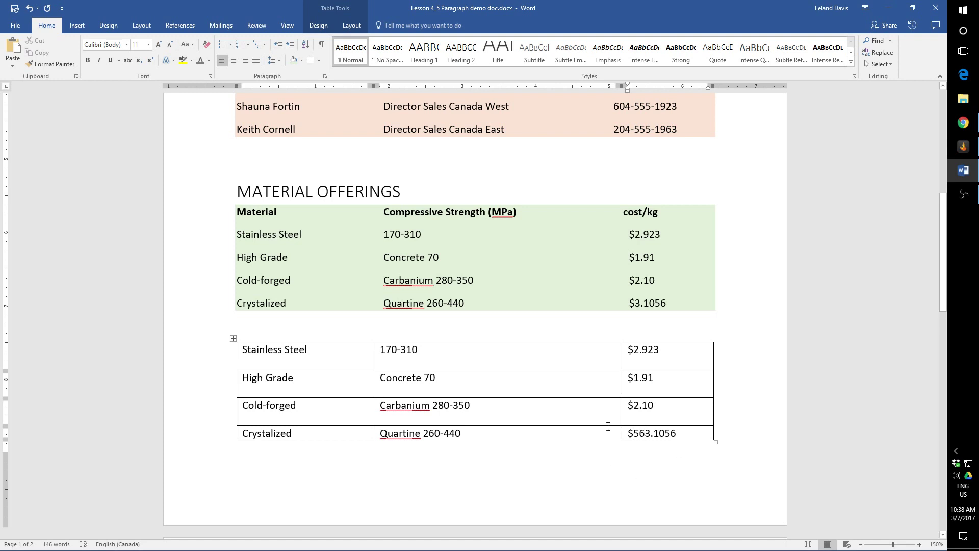
{"action": "key", "text": "ctrl+z"}
{"action": "key", "text": "ctrl+z"}
Clear the contents of the table below the Material Offerings list and remove the empty table.
{"action": "scroll", "coordinate": [496, 304], "scroll_direction": "up", "scroll_amount": 2}
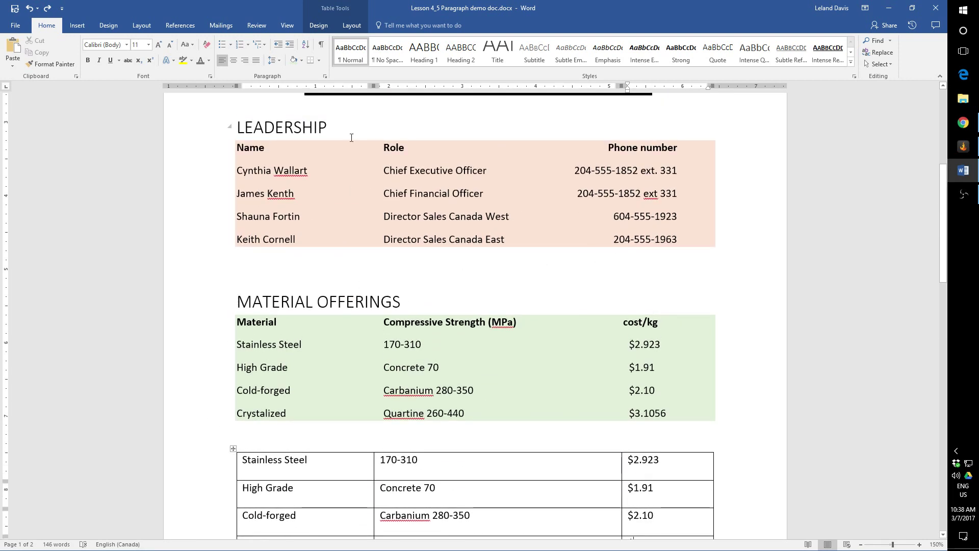
{"action": "scroll", "coordinate": [342, 316], "scroll_direction": "down", "scroll_amount": 2}
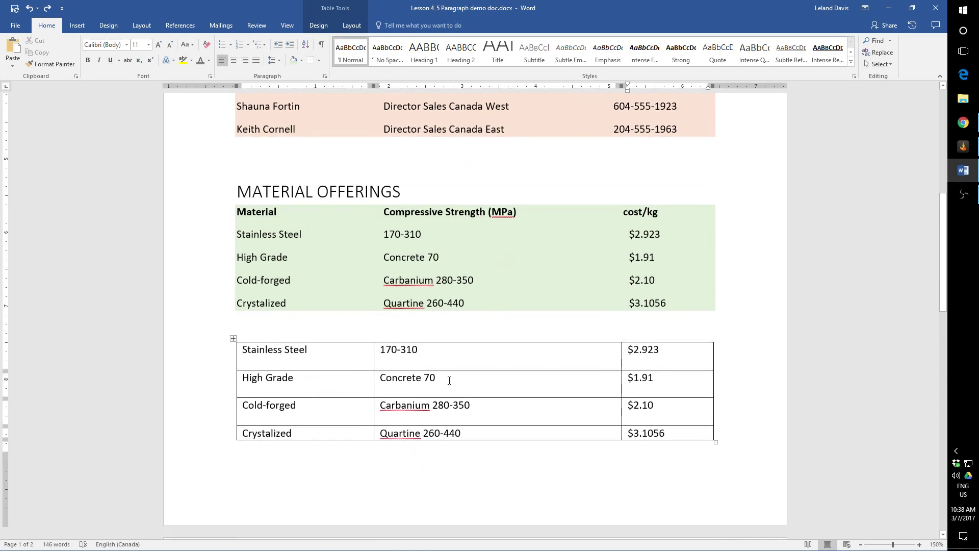
{"action": "scroll", "coordinate": [409, 373], "scroll_direction": "up", "scroll_amount": 2}
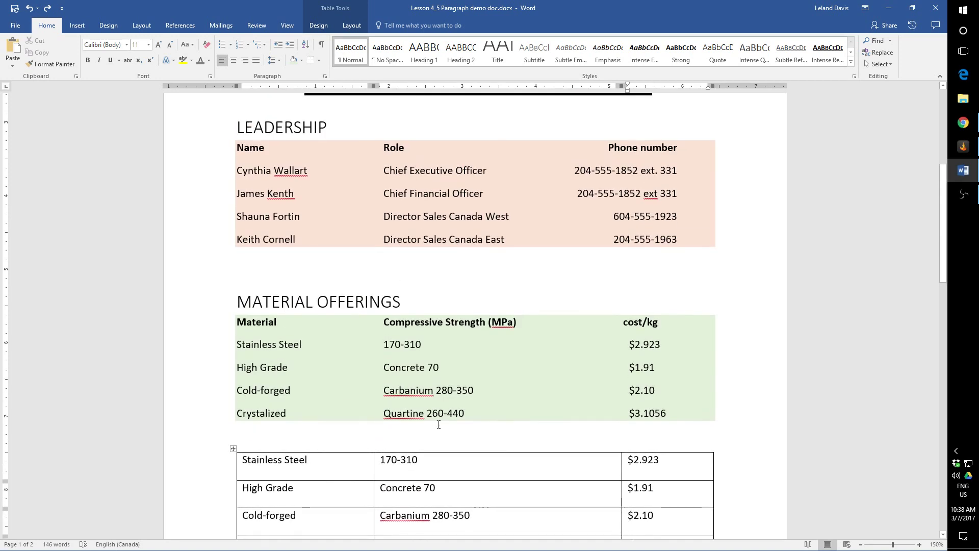
{"action": "scroll", "coordinate": [502, 419], "scroll_direction": "down", "scroll_amount": 1}
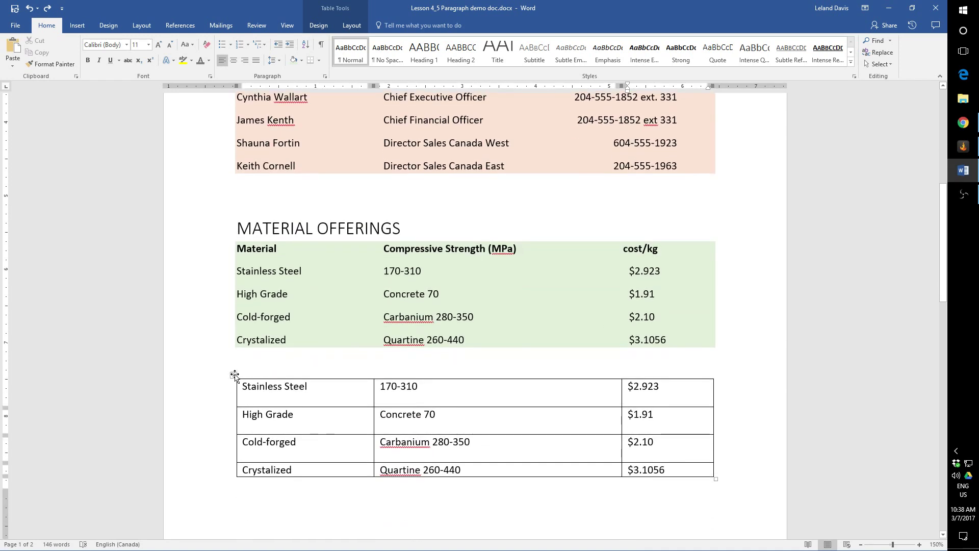
{"action": "left_click", "coordinate": [234, 375]}
{"action": "key", "text": "Delete"}
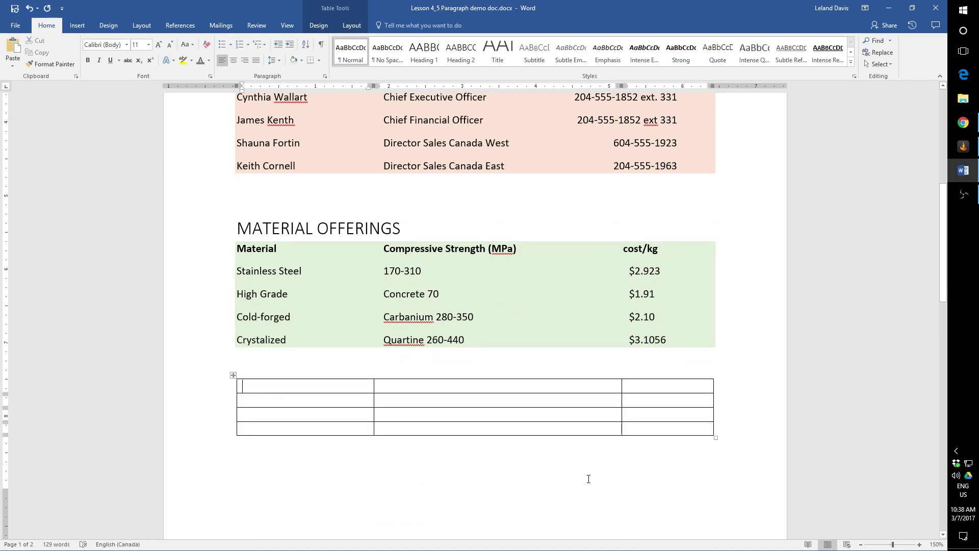
{"action": "left_click", "coordinate": [234, 376]}
{"action": "key", "text": "BackSpace"}
Review the document's title, bordered introduction, and shaded Leadership and Material Offerings lists.
{"action": "scroll", "coordinate": [236, 380], "scroll_direction": "up", "scroll_amount": 2}
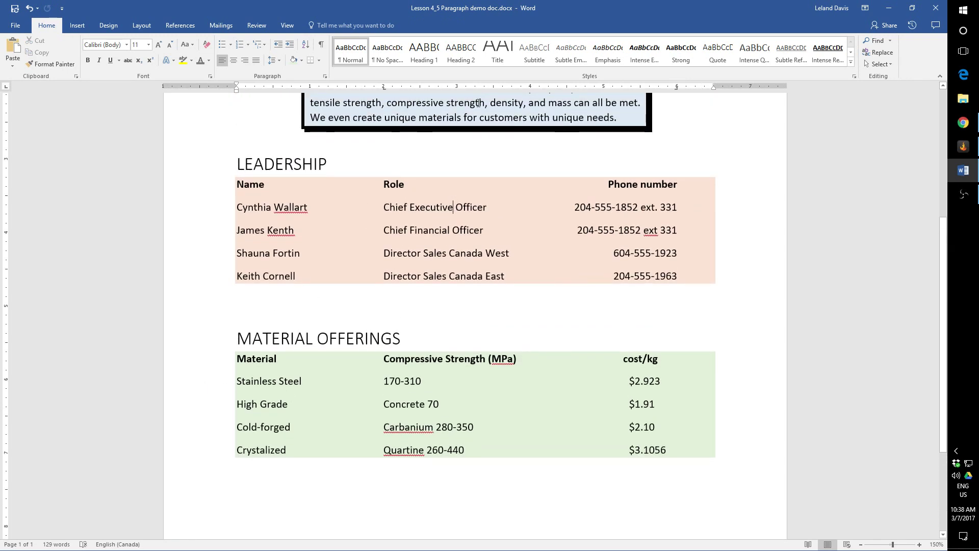
{"action": "scroll", "coordinate": [453, 206], "scroll_direction": "up", "scroll_amount": 2}
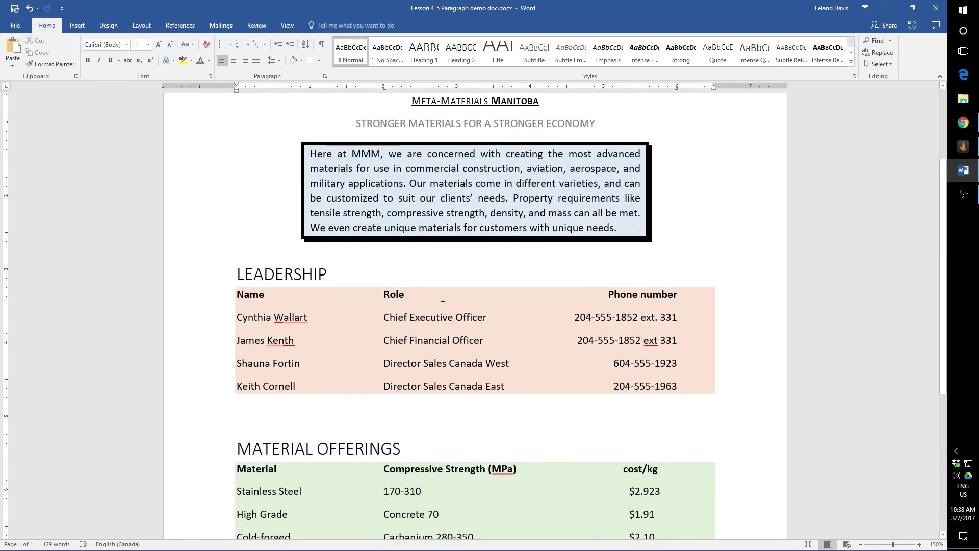
{"action": "scroll", "coordinate": [442, 306], "scroll_direction": "down", "scroll_amount": 5}
{"action": "scroll", "coordinate": [437, 338], "scroll_direction": "up", "scroll_amount": 7}
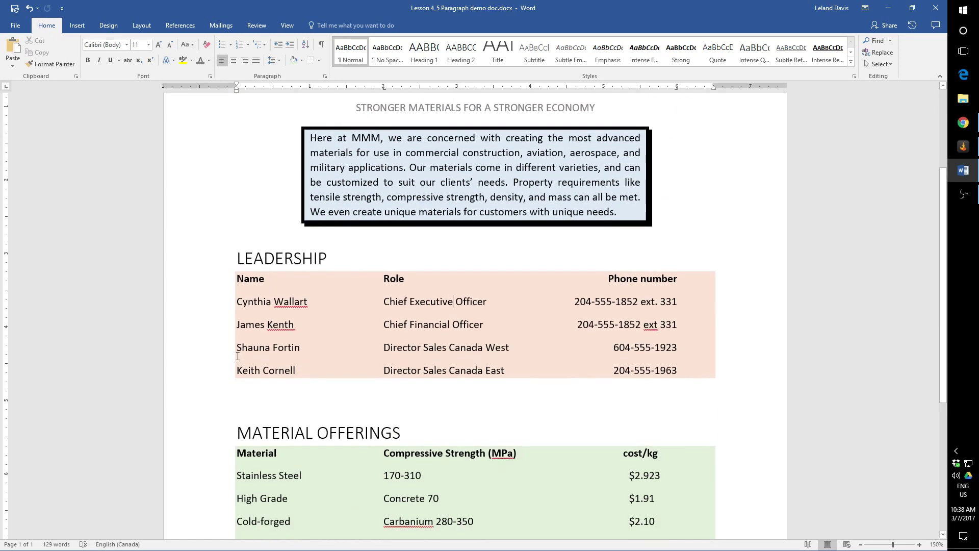
{"action": "scroll", "coordinate": [239, 363], "scroll_direction": "down", "scroll_amount": 3}
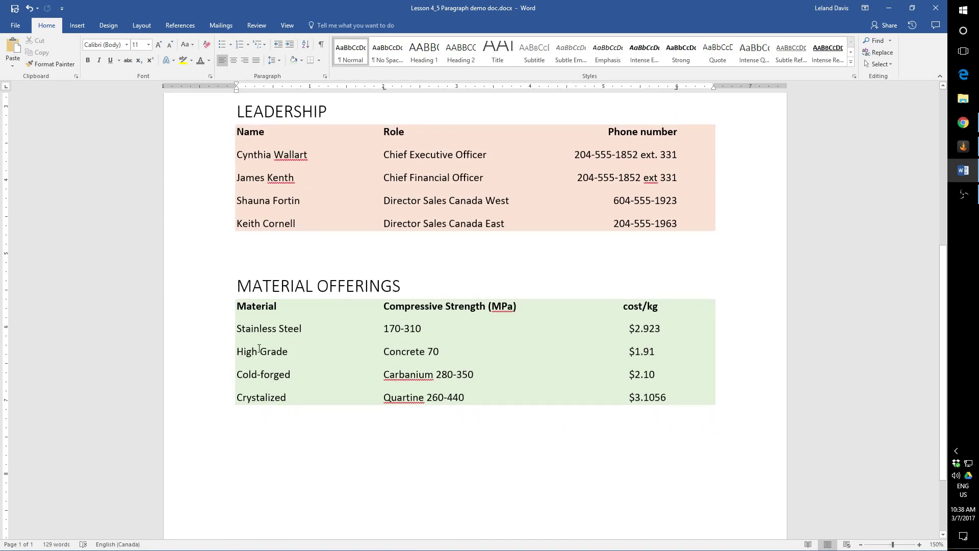
{"action": "scroll", "coordinate": [269, 261], "scroll_direction": "up", "scroll_amount": 2}
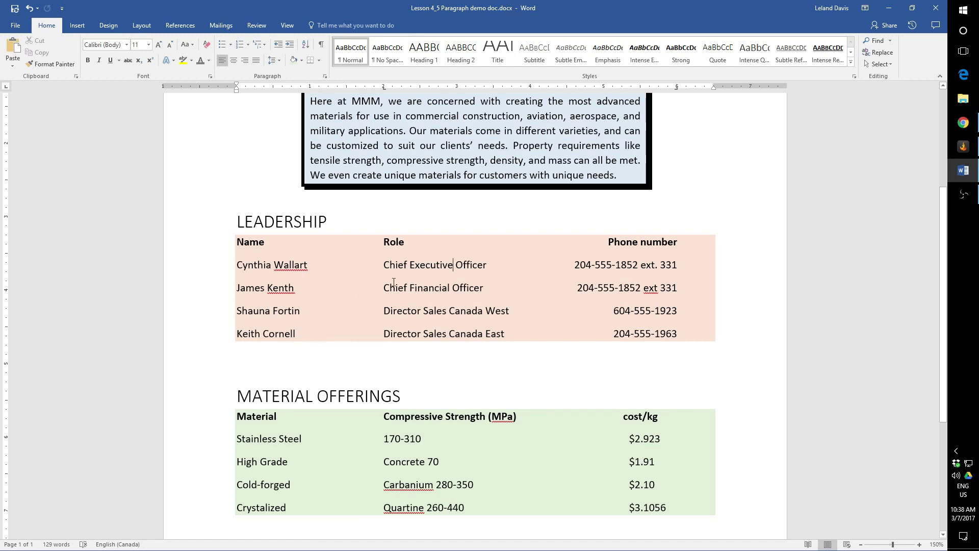
{"action": "left_click", "coordinate": [415, 265]}
{"action": "scroll", "coordinate": [392, 286], "scroll_direction": "up", "scroll_amount": 3}
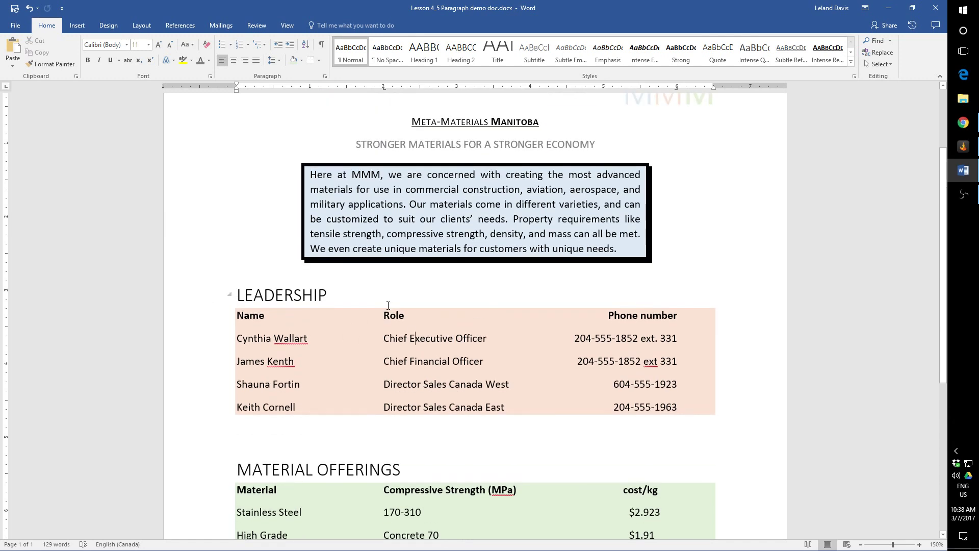
{"action": "scroll", "coordinate": [388, 305], "scroll_direction": "down", "scroll_amount": 6}
{"action": "scroll", "coordinate": [388, 332], "scroll_direction": "up", "scroll_amount": 3}
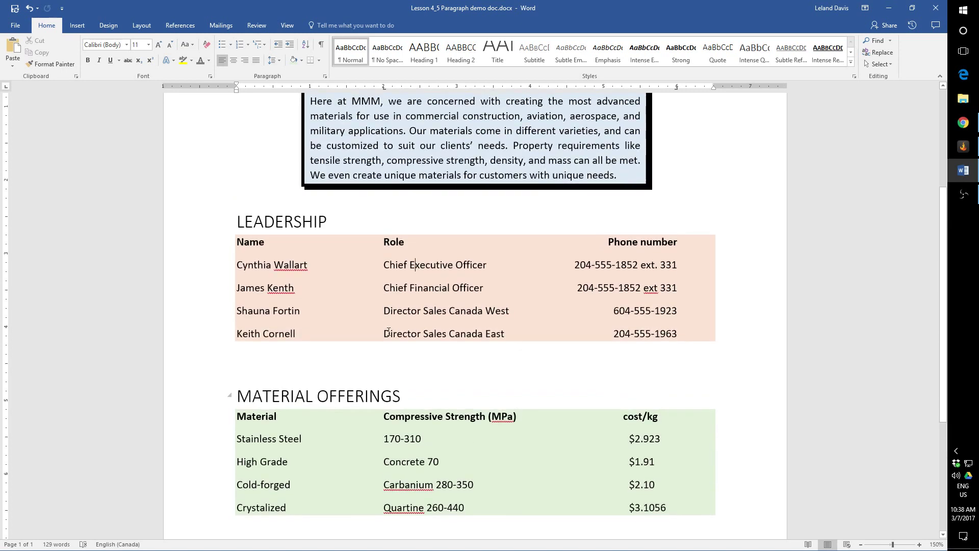
{"action": "scroll", "coordinate": [389, 331], "scroll_direction": "up", "scroll_amount": 3}
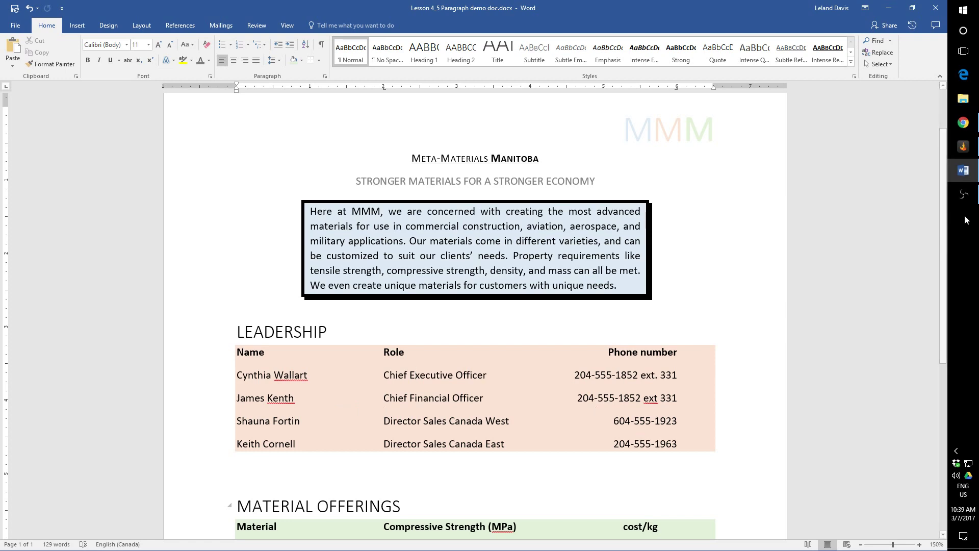
{"action": "left_click", "coordinate": [966, 200]}
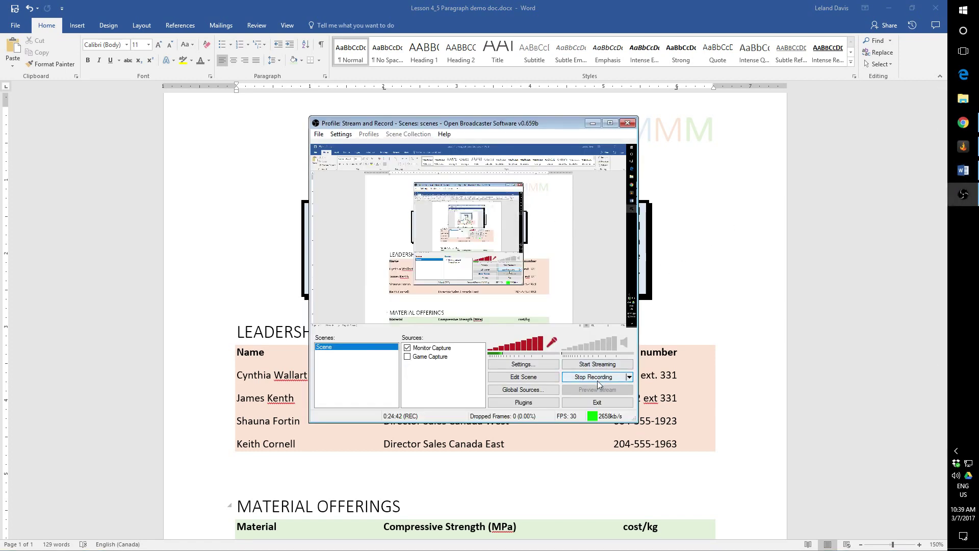